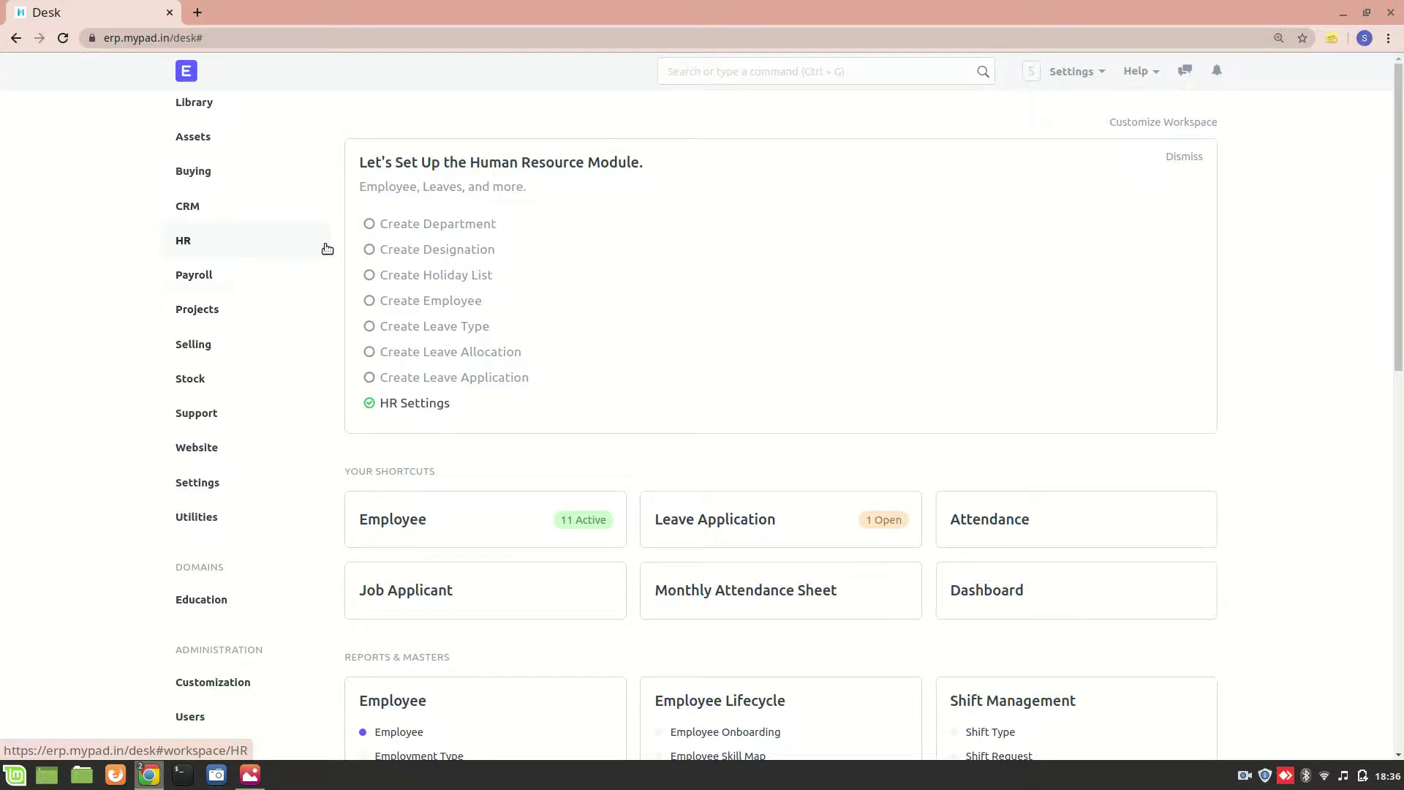
Step: Open the draft Leave Without Pay application (18-12-2020 to 19-12-2020) from the Leave Application list
scroll(471, 512, down, 6)
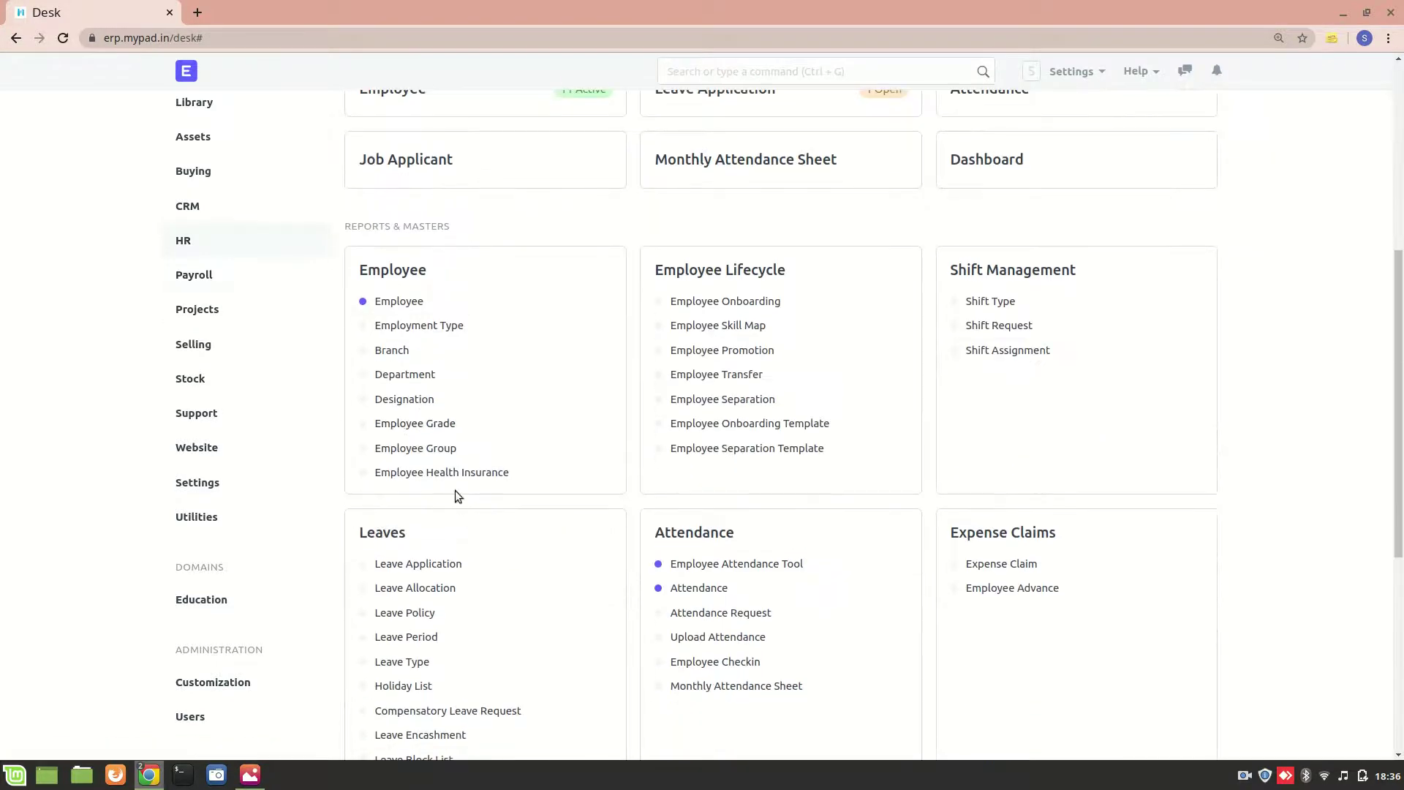
click(448, 569)
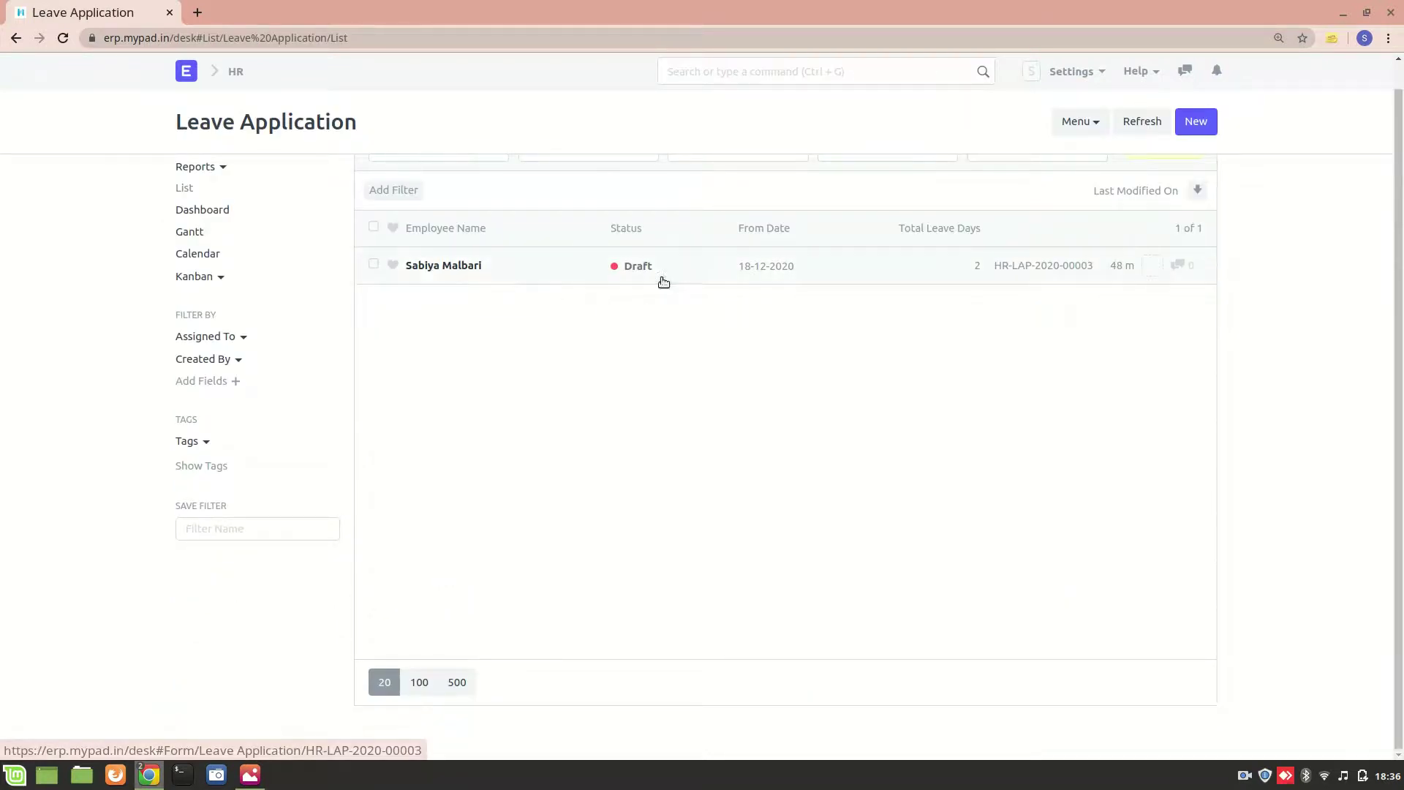
click(455, 270)
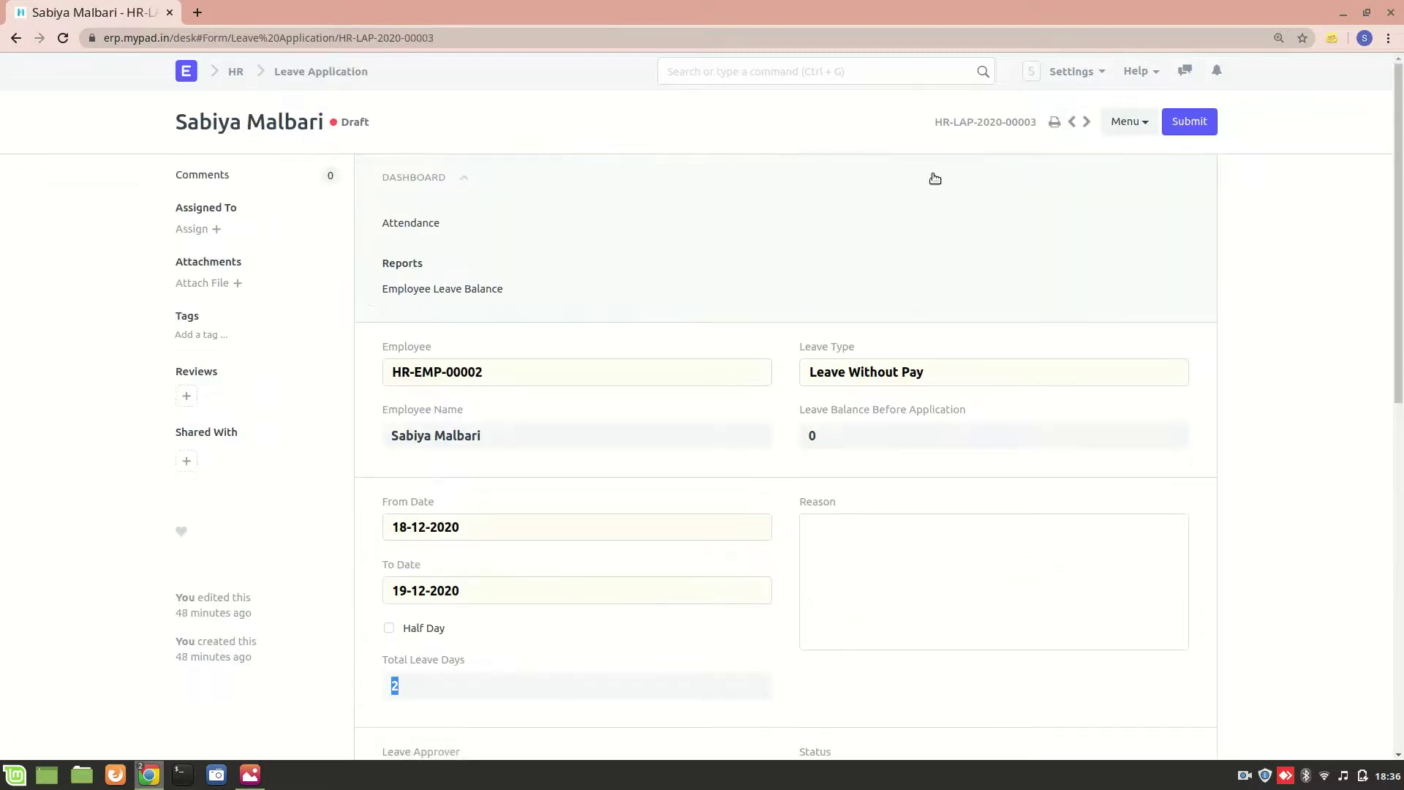
Step: Try to submit it, confirm, and dismiss the error that only approved or rejected applications can be submitted
click(1177, 120)
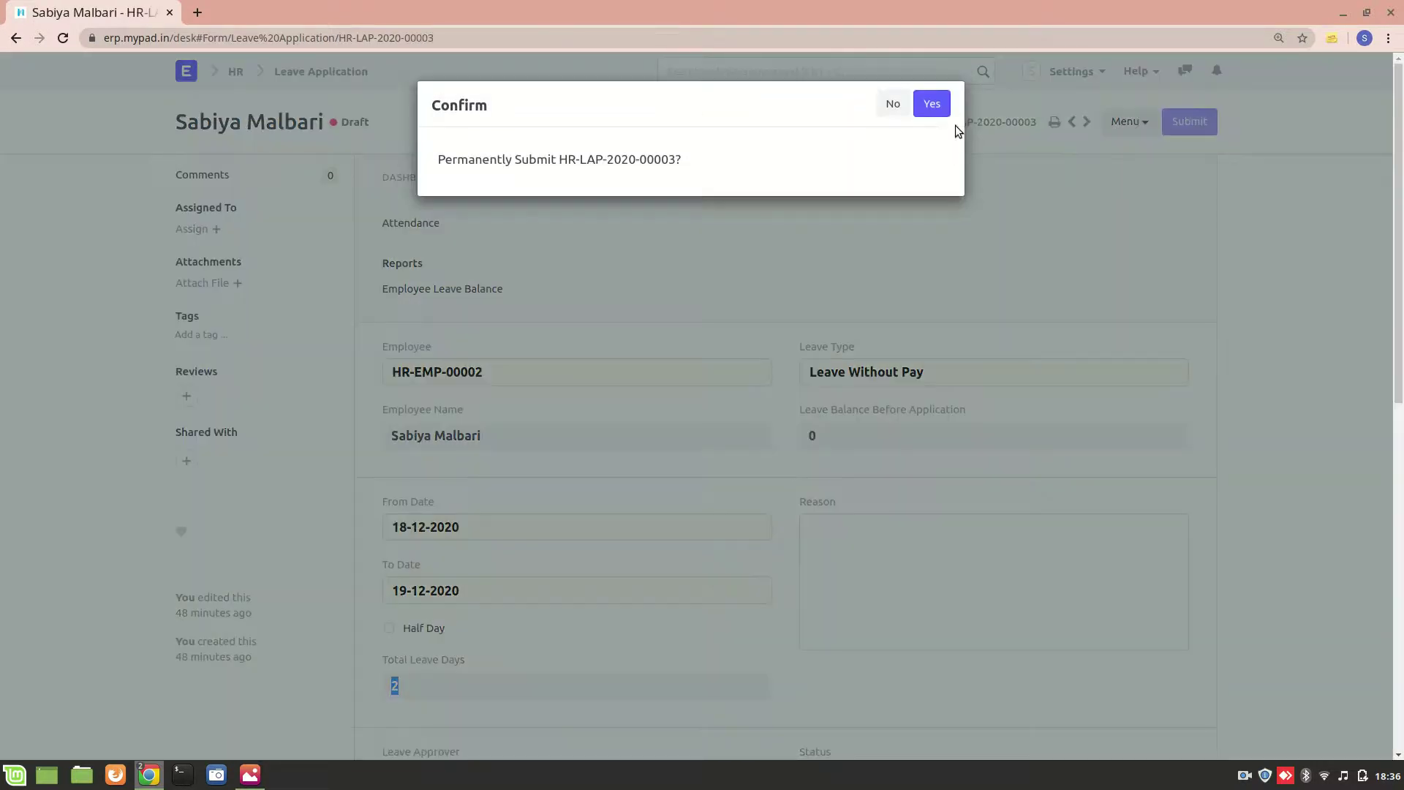
click(933, 104)
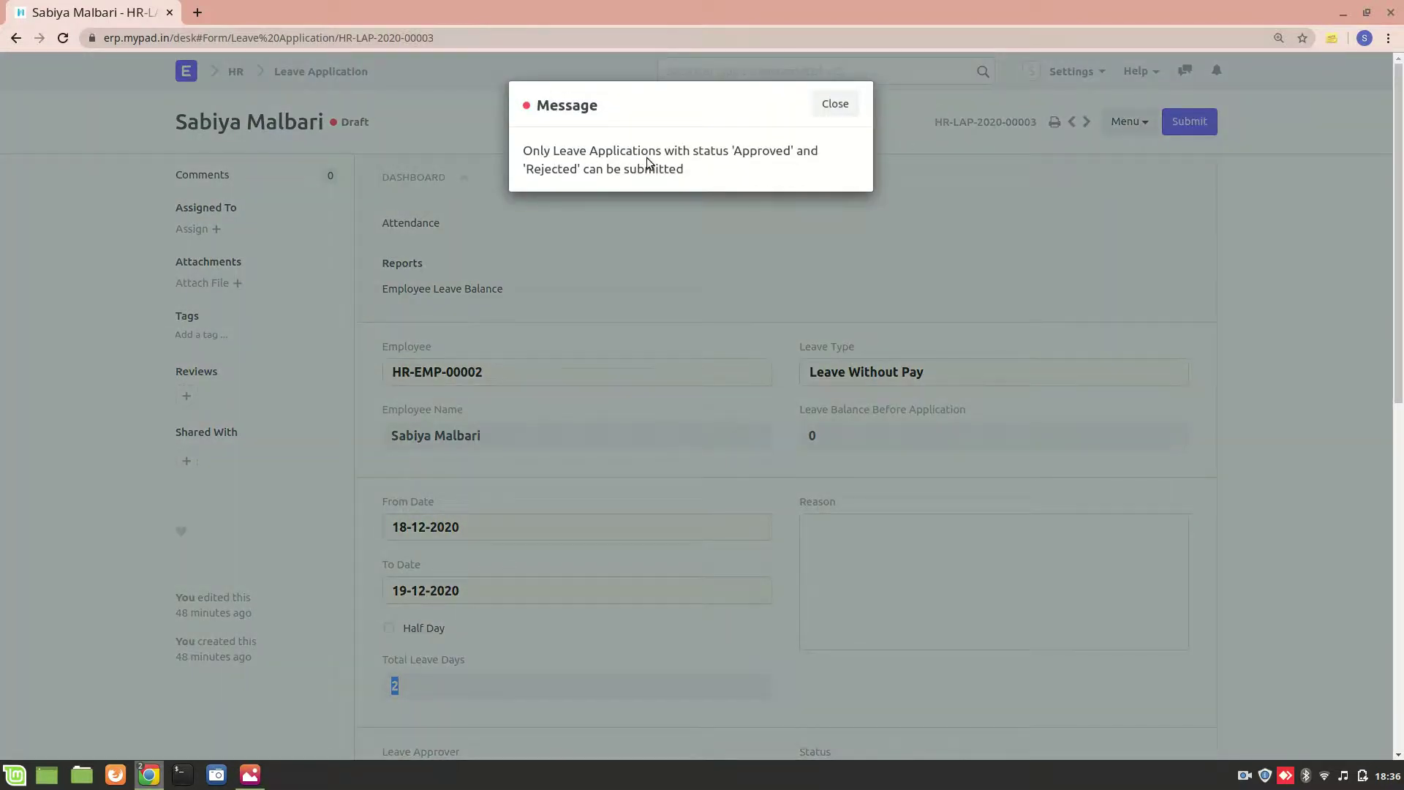
click(835, 104)
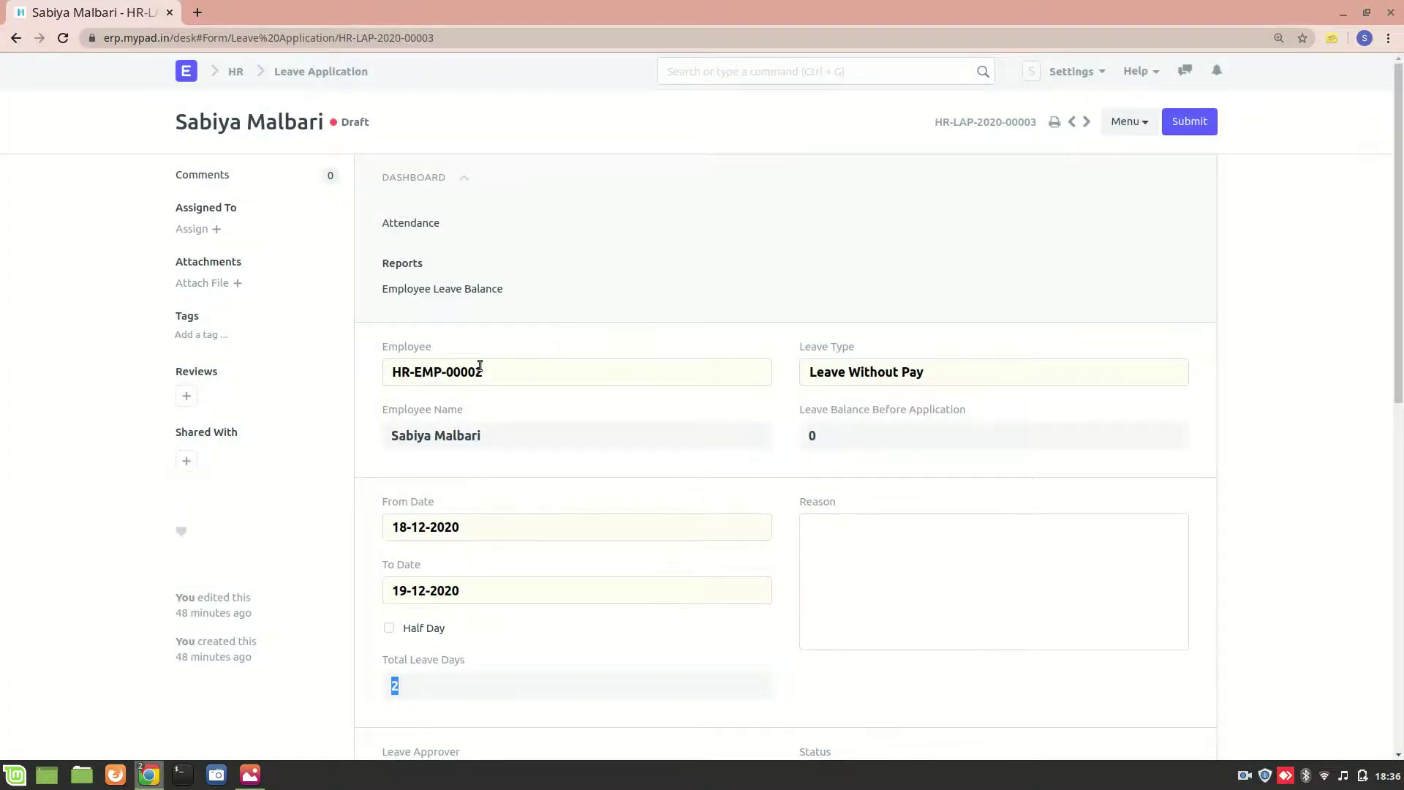
click(491, 252)
Step: Reopen the draft Leave Without Pay application, check its Leave Approver and Open status, then return to HR
click(186, 71)
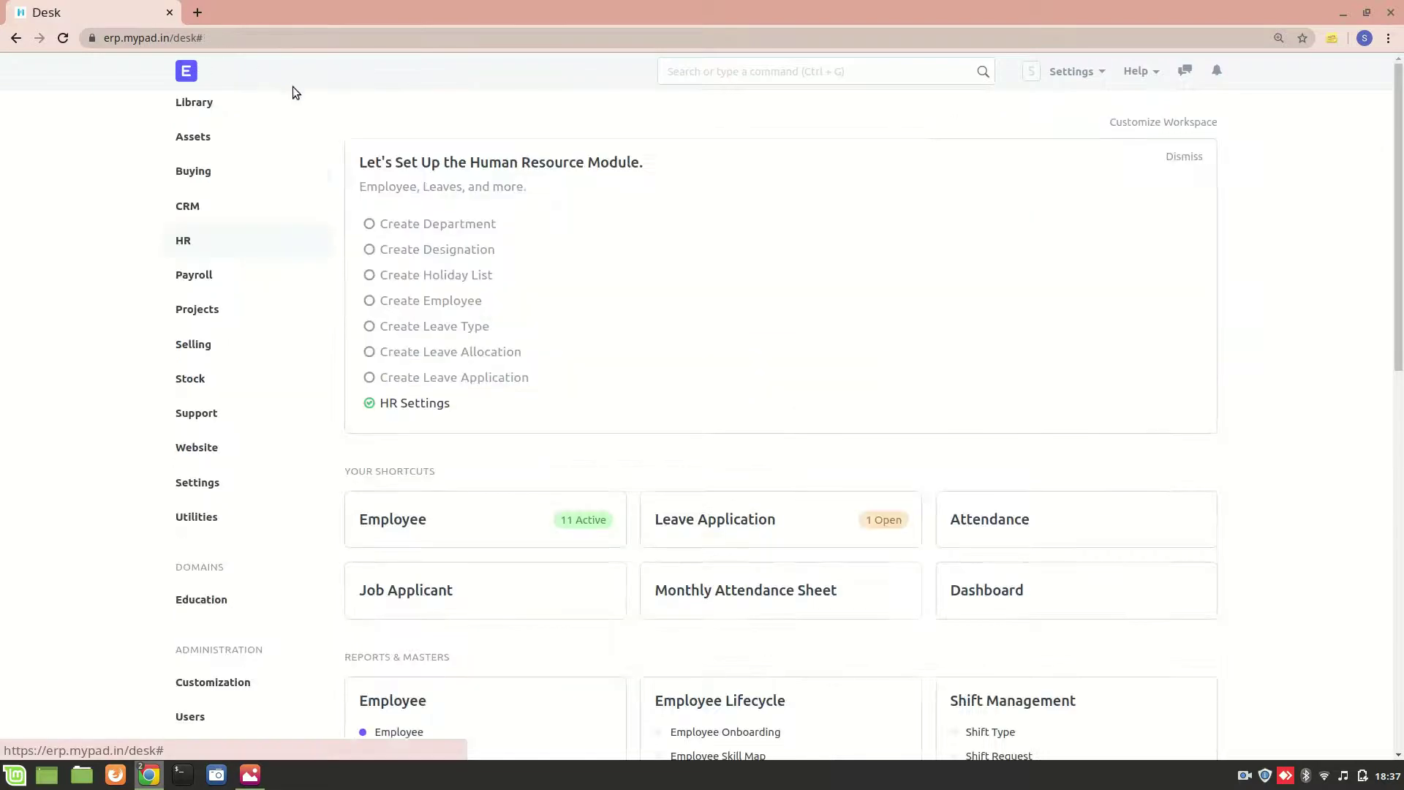
scroll(446, 666, down, 7)
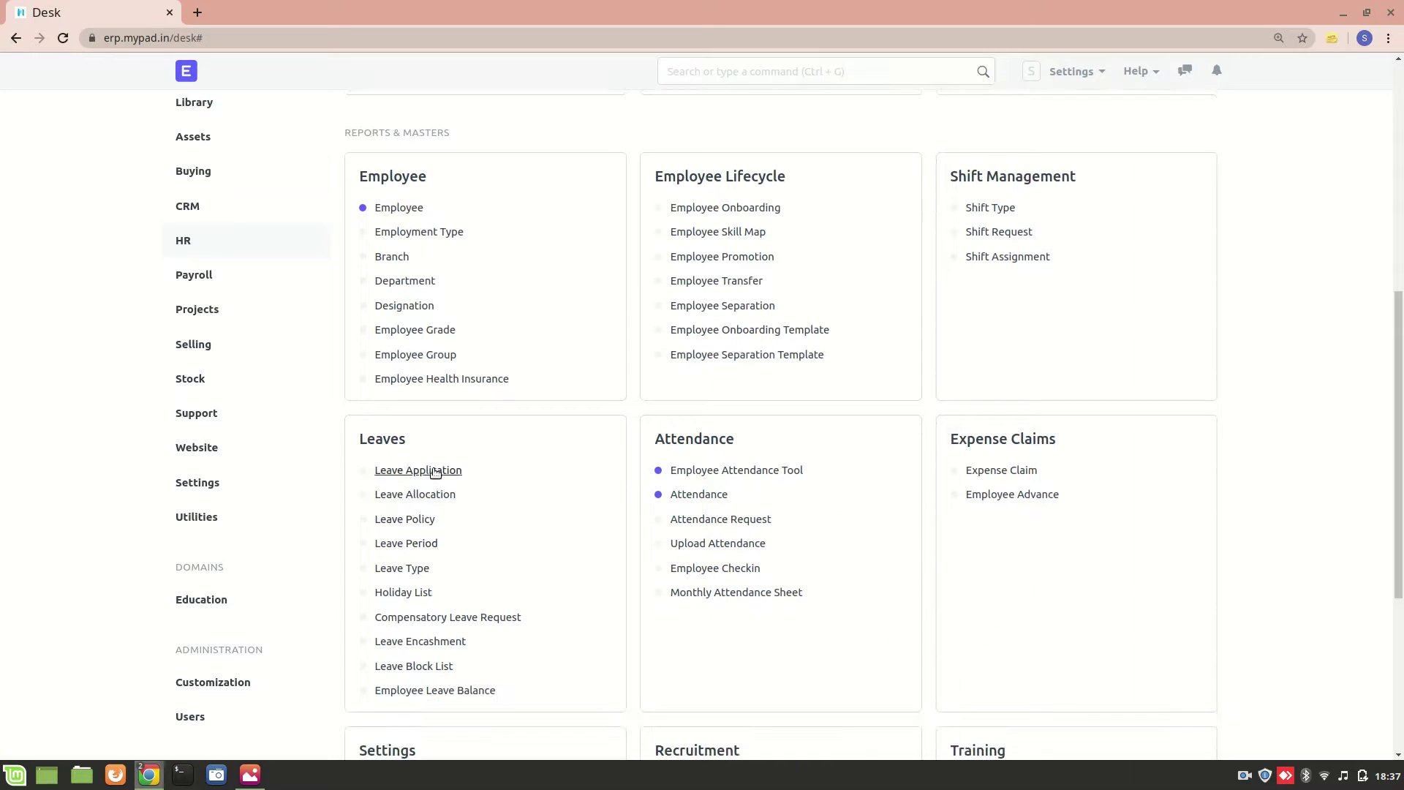
click(431, 475)
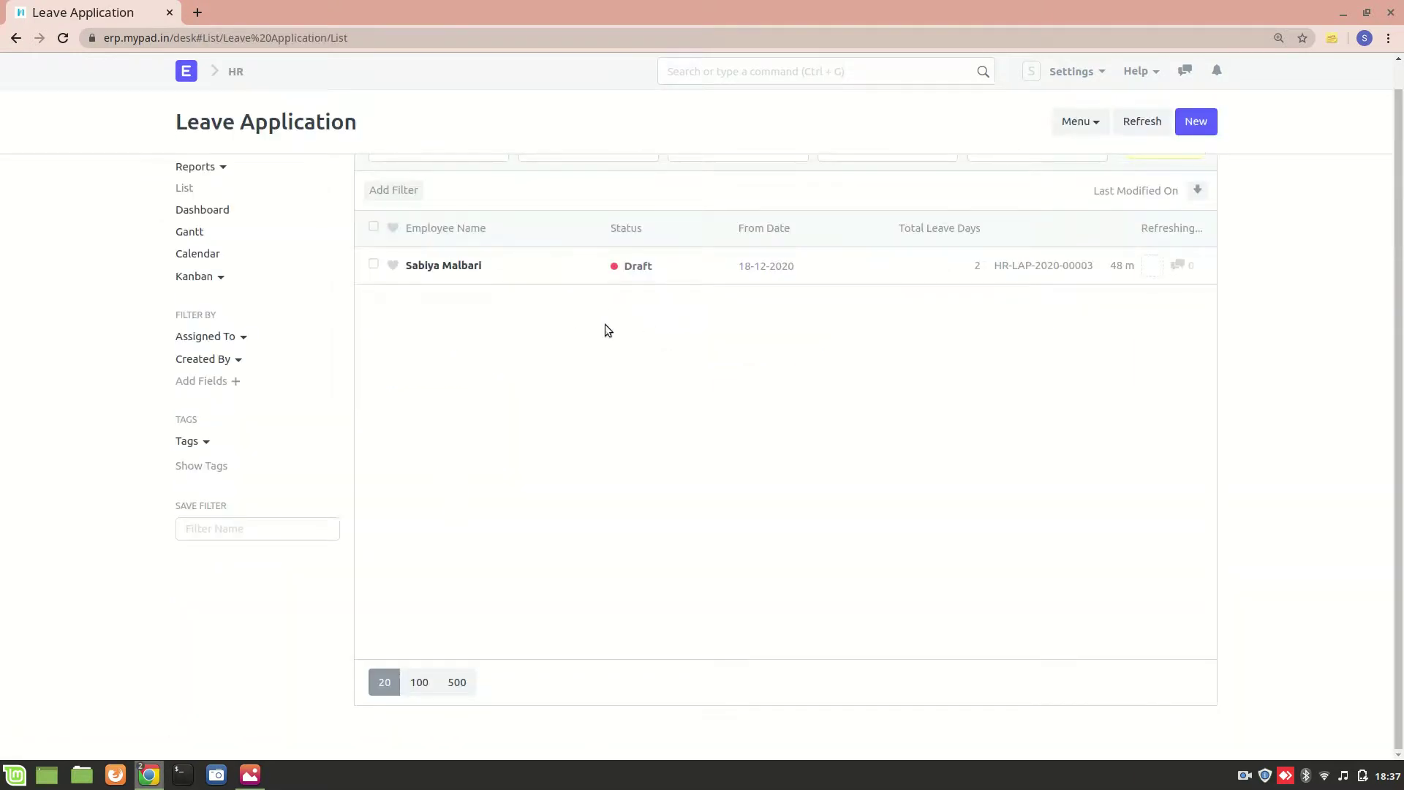
click(435, 277)
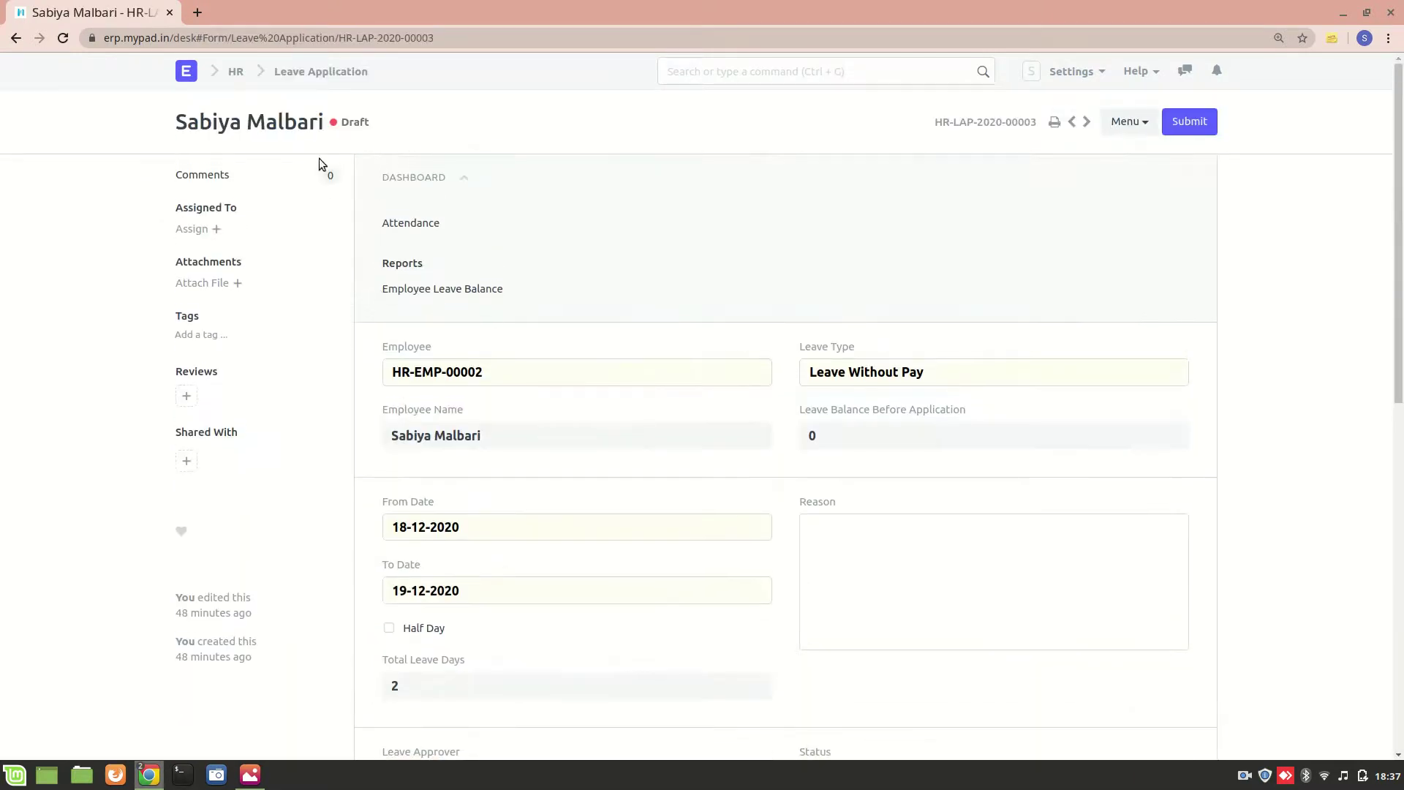
scroll(413, 454, down, 2)
scroll(482, 563, down, 3)
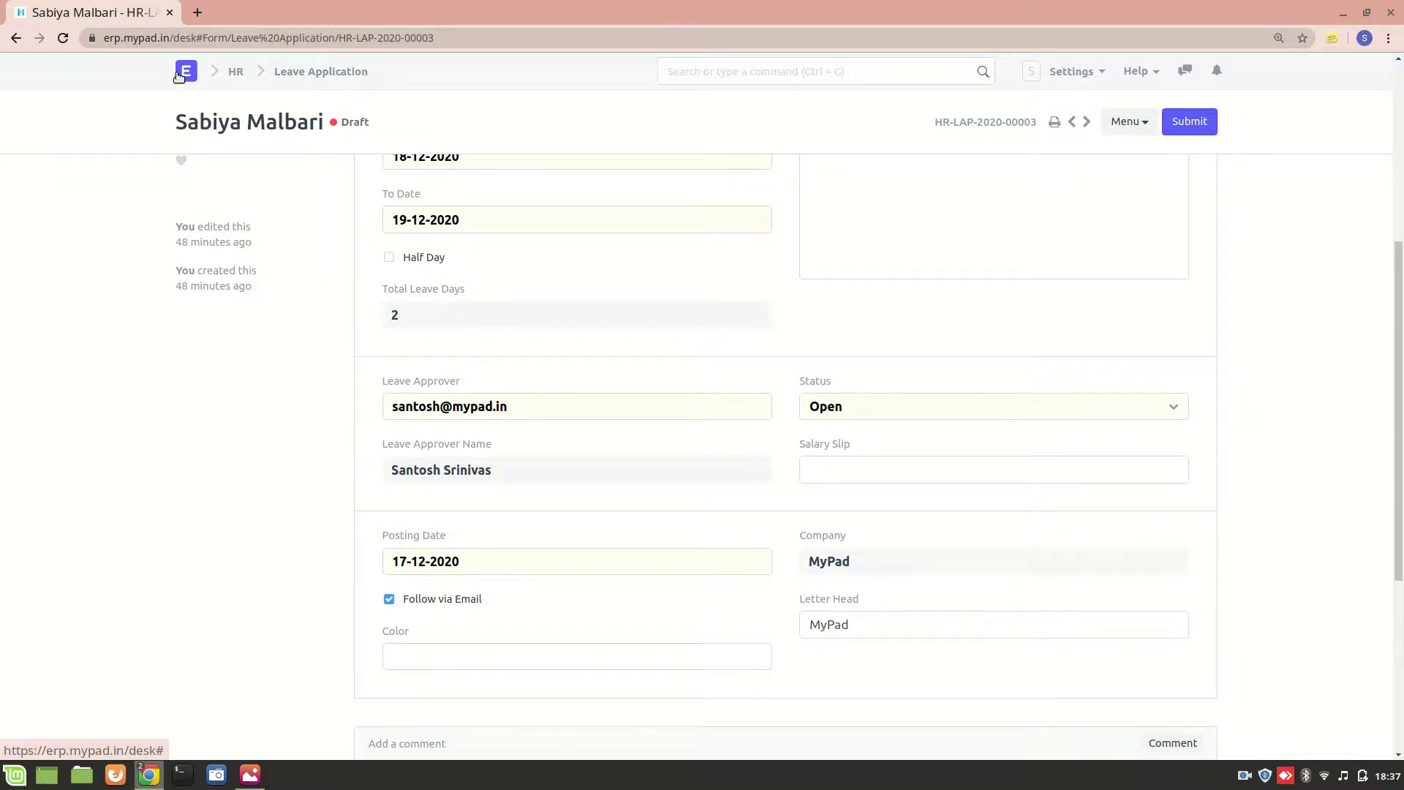
click(179, 77)
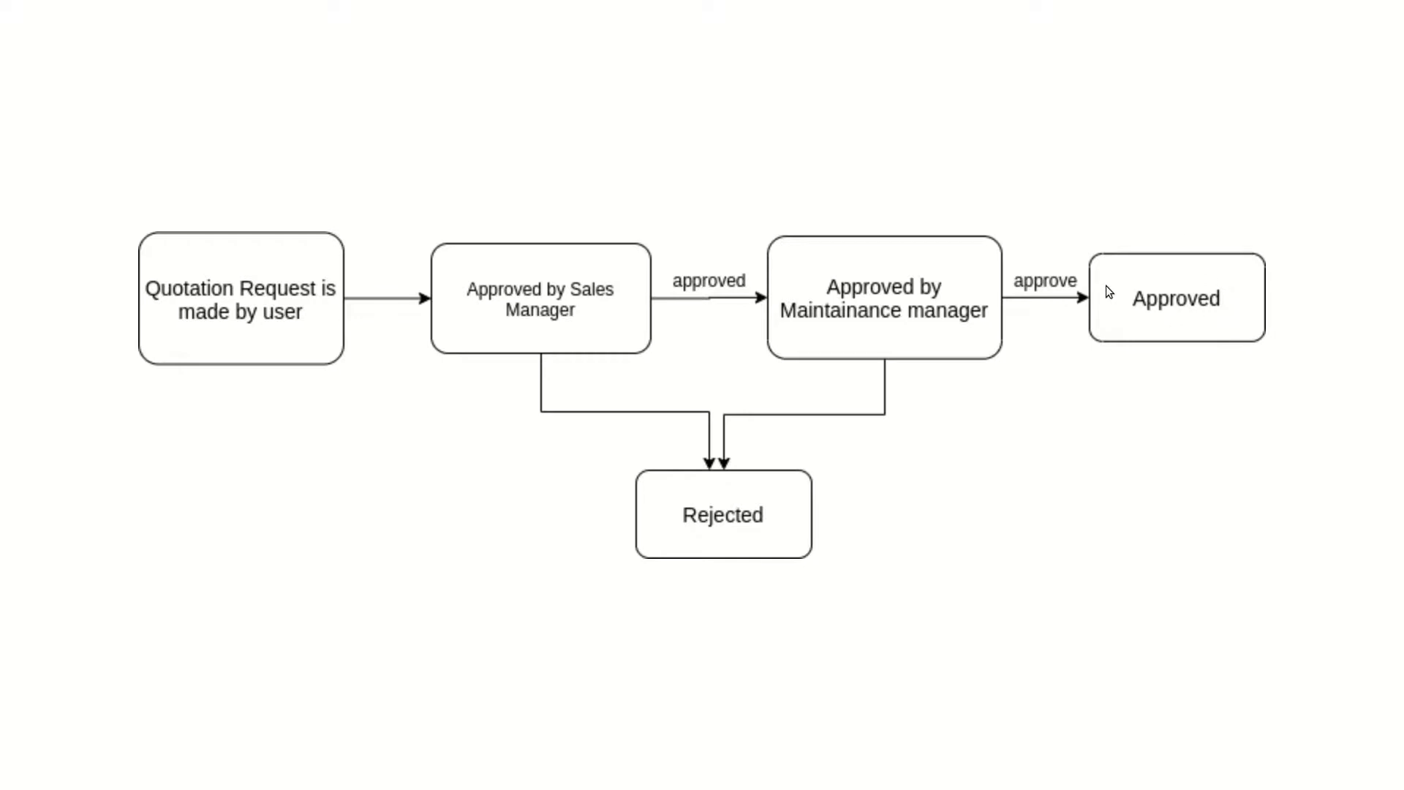
key(alt+Tab)
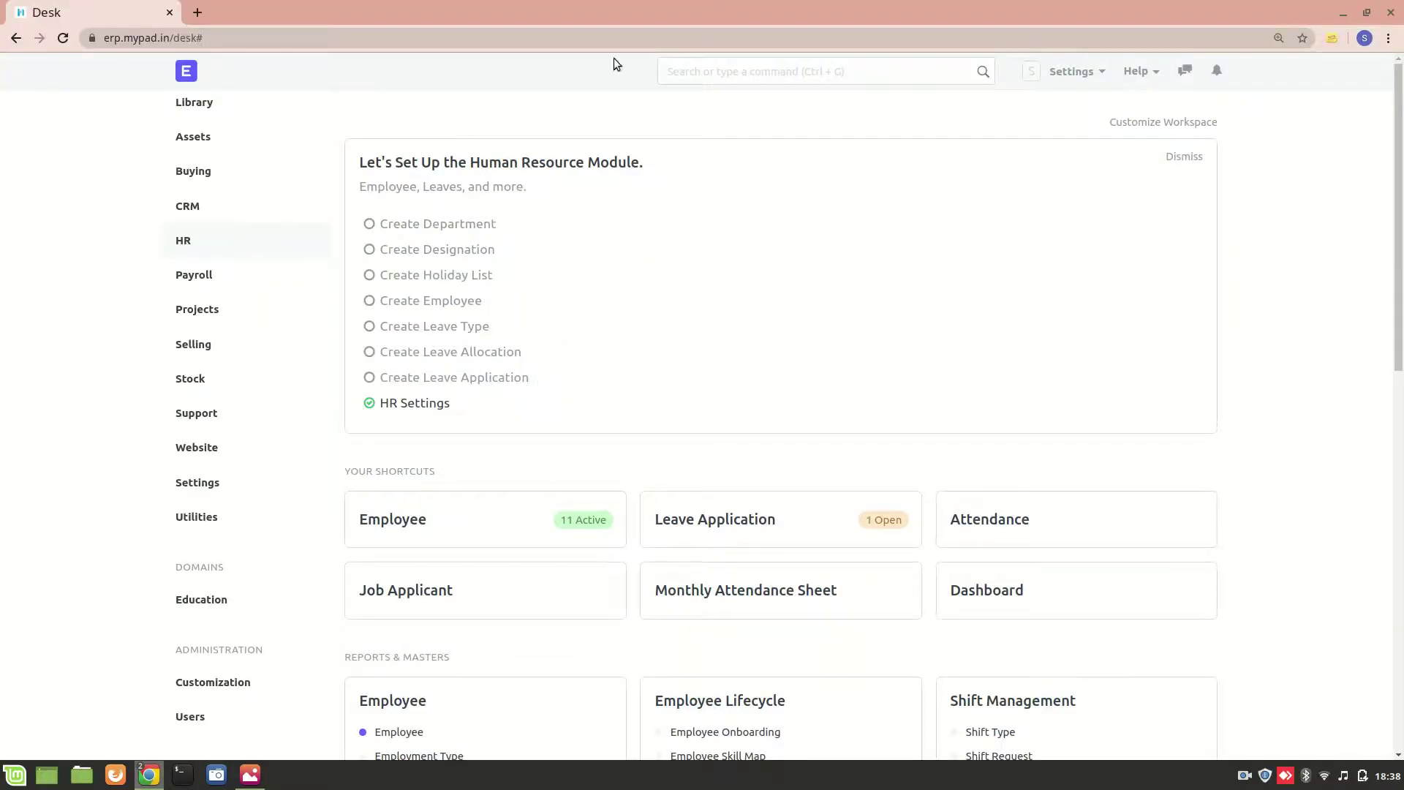
Step: Search the awesome bar for 'workflow', open the Workflow List, and begin a new workflow
click(812, 66)
text(workflow)
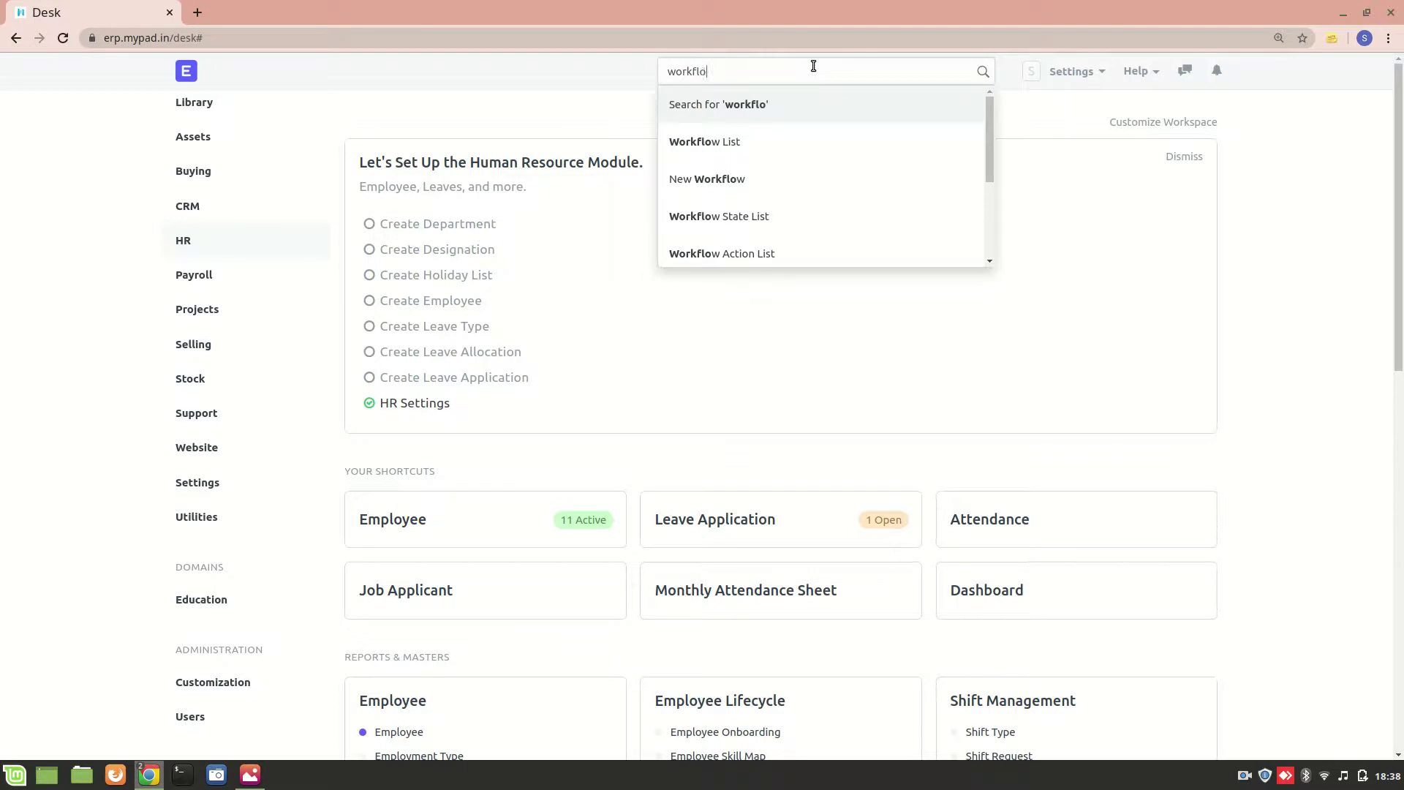
click(866, 156)
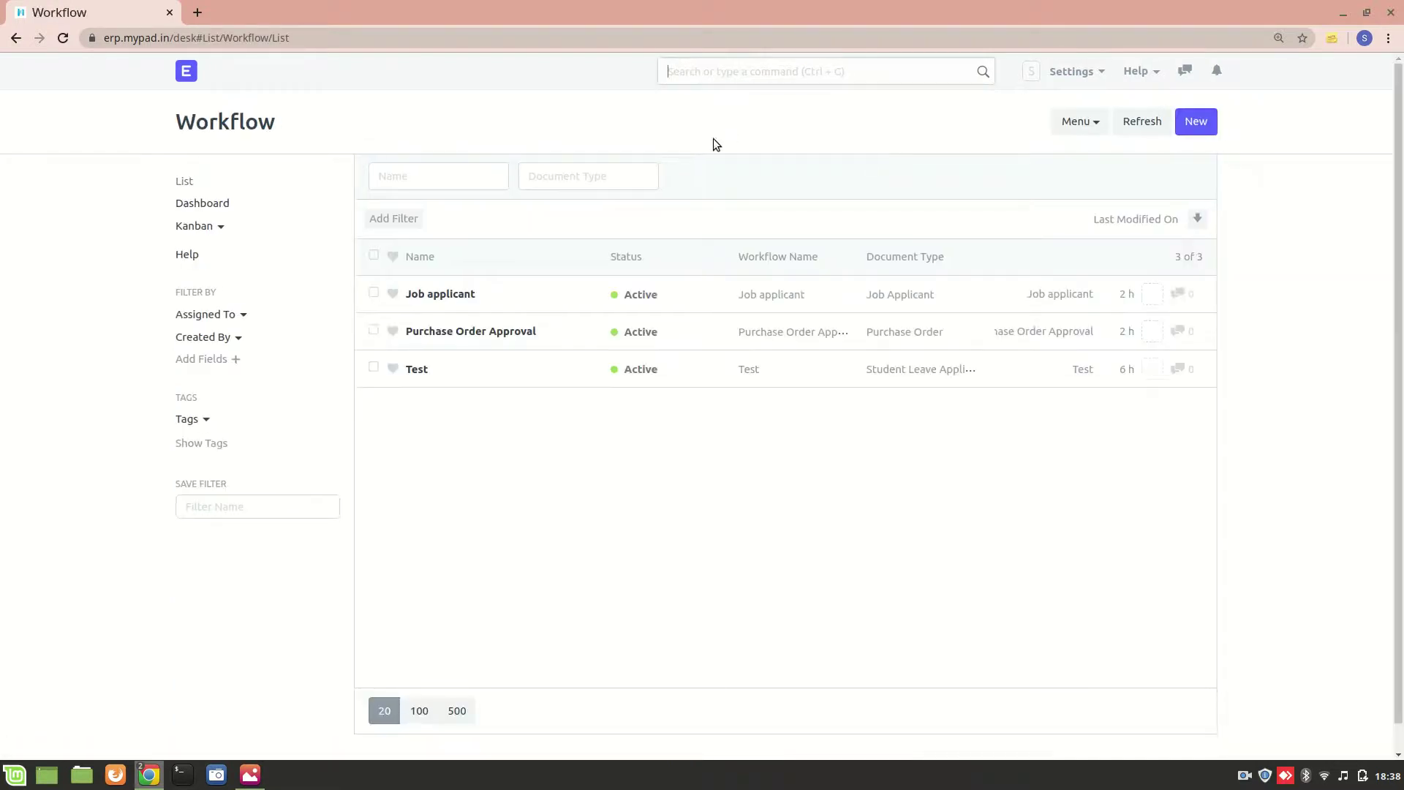
click(1196, 122)
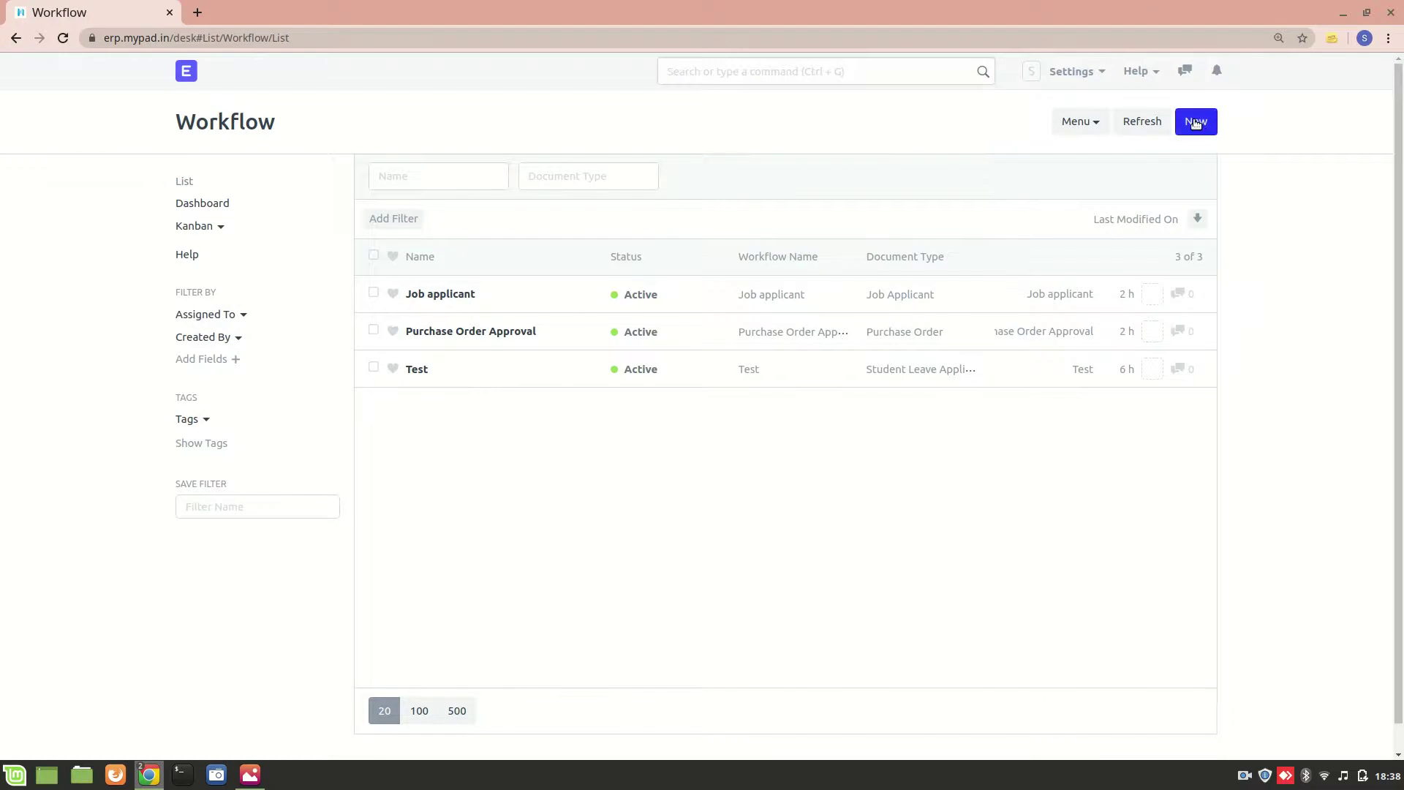
Step: Name the workflow 'Quotation Approval', set Document Type to Quotation, and tick Is Active
click(564, 196)
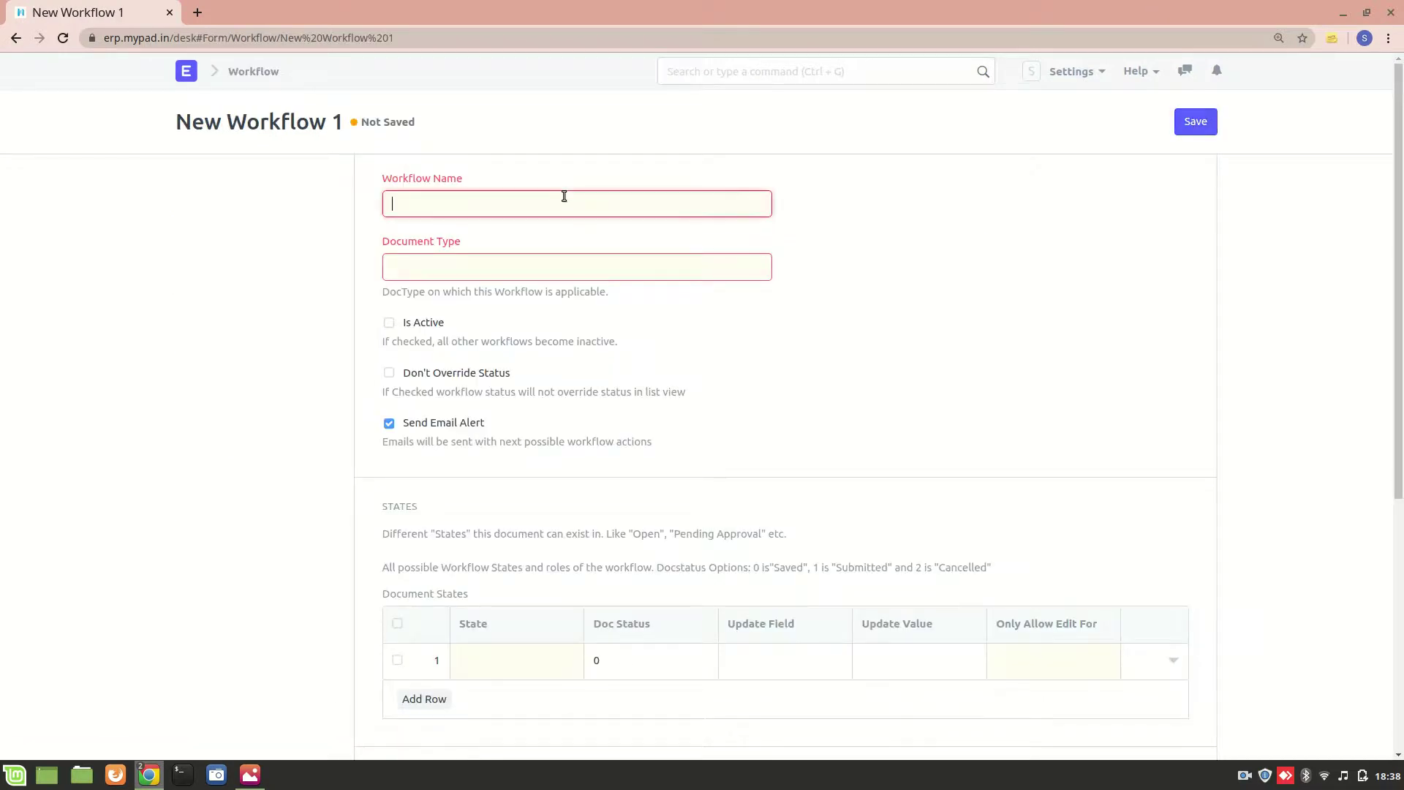
text(Quotation Approval)
click(532, 272)
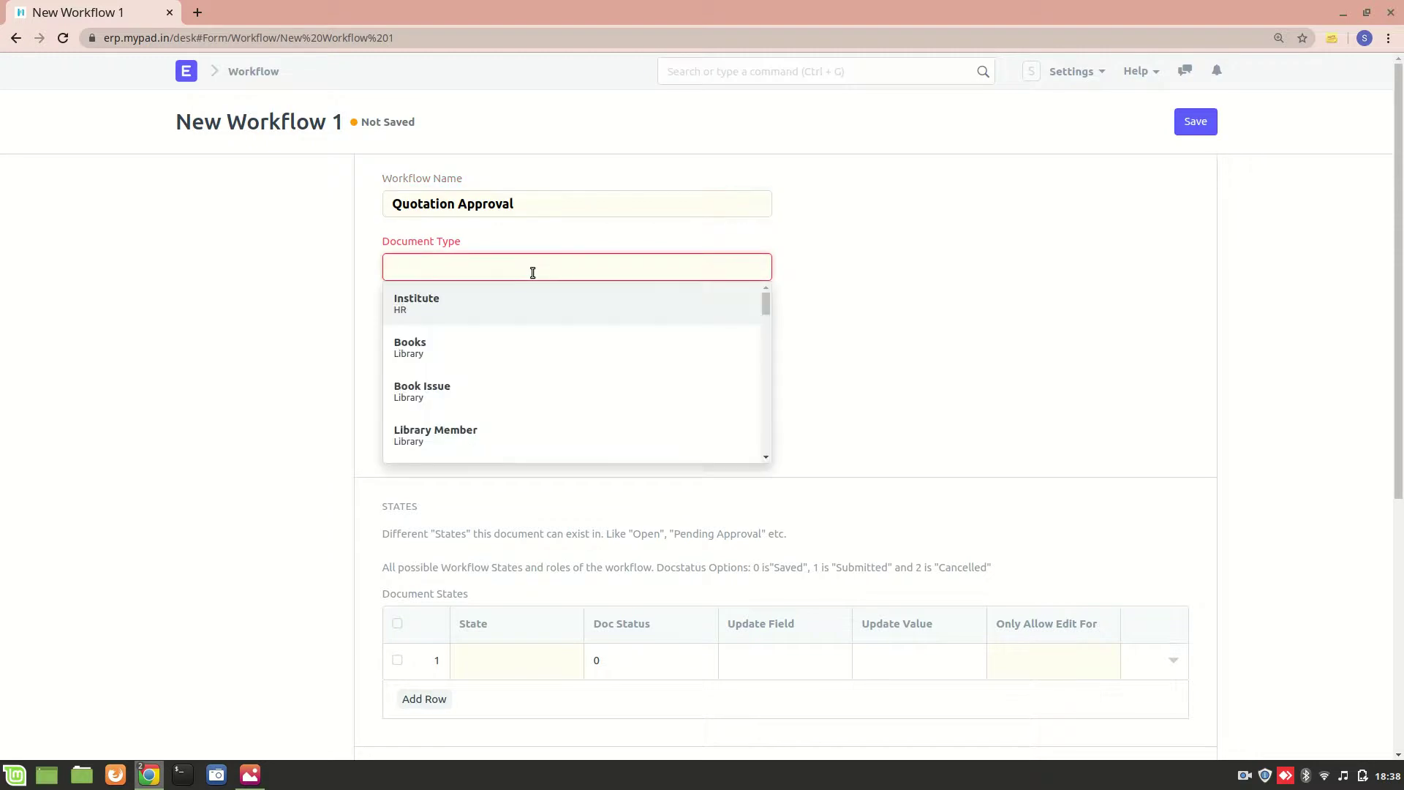
text(quota)
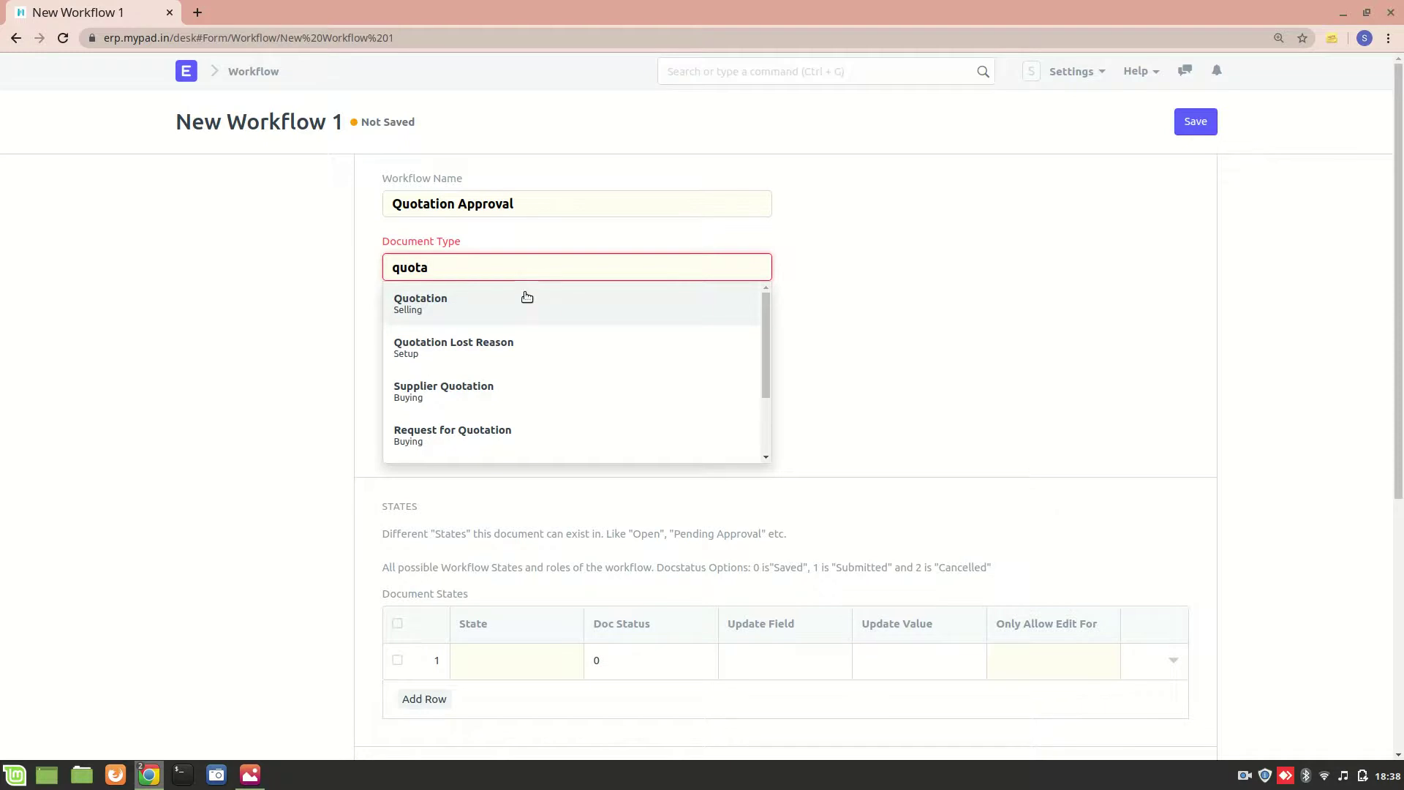
click(524, 301)
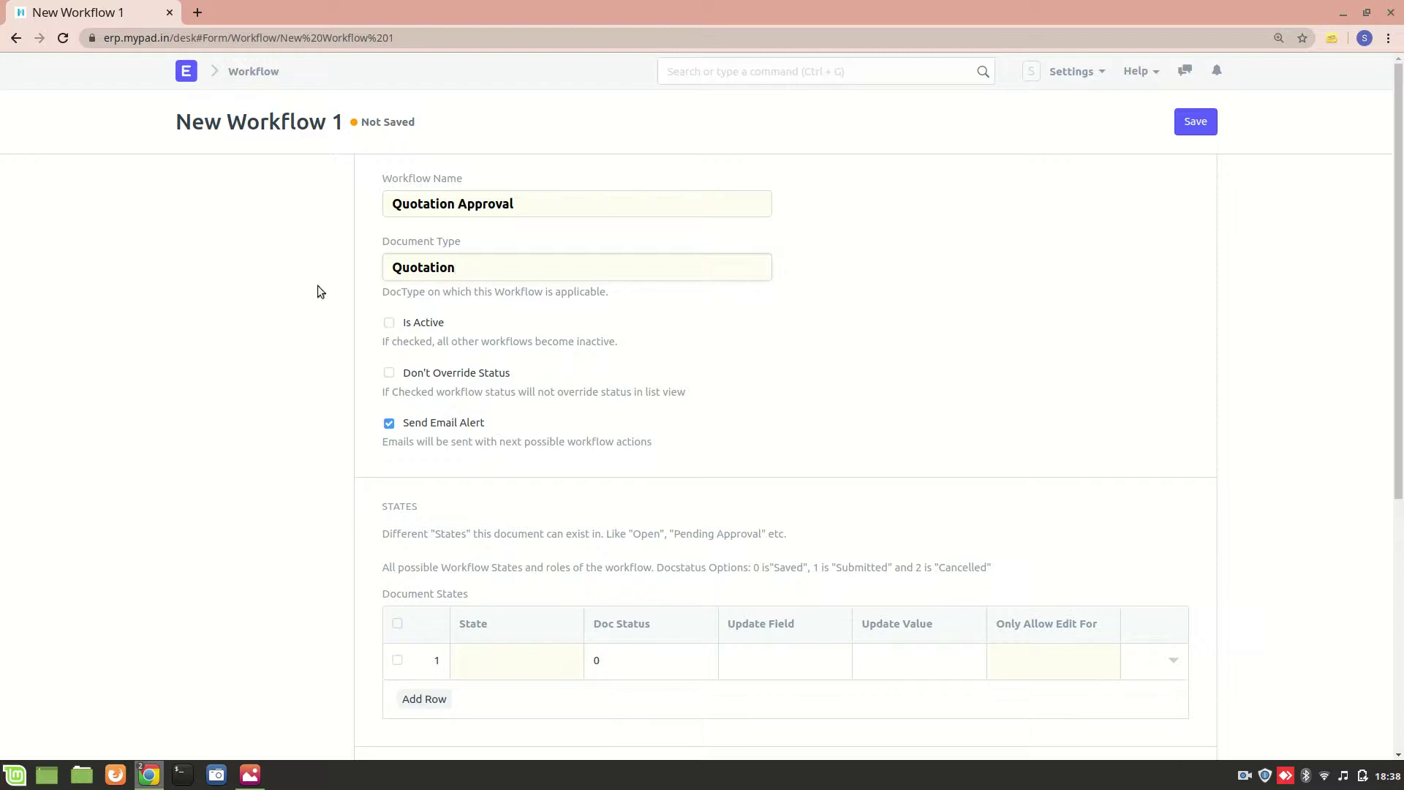
click(389, 326)
scroll(480, 398, down, 1)
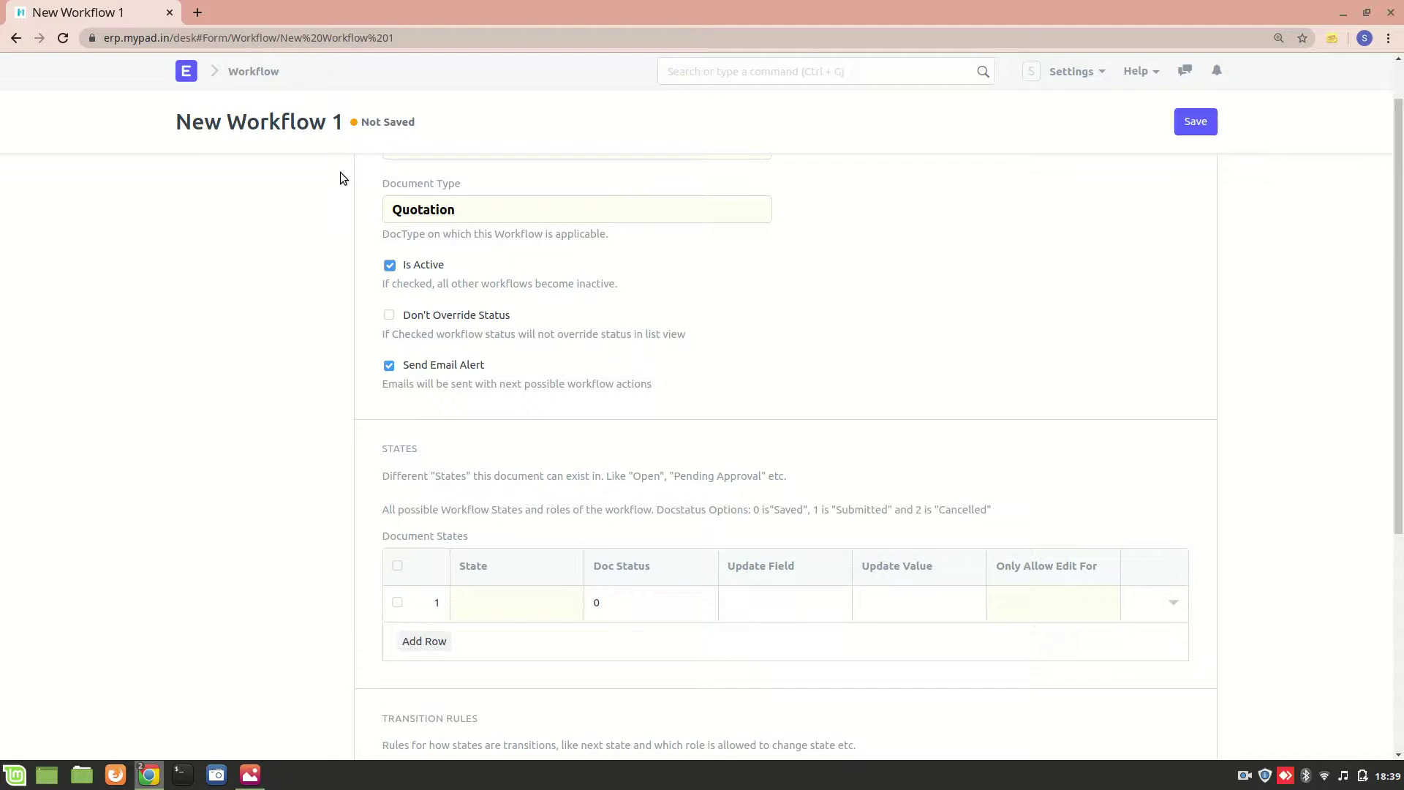
scroll(524, 447, down, 5)
scroll(464, 317, up, 4)
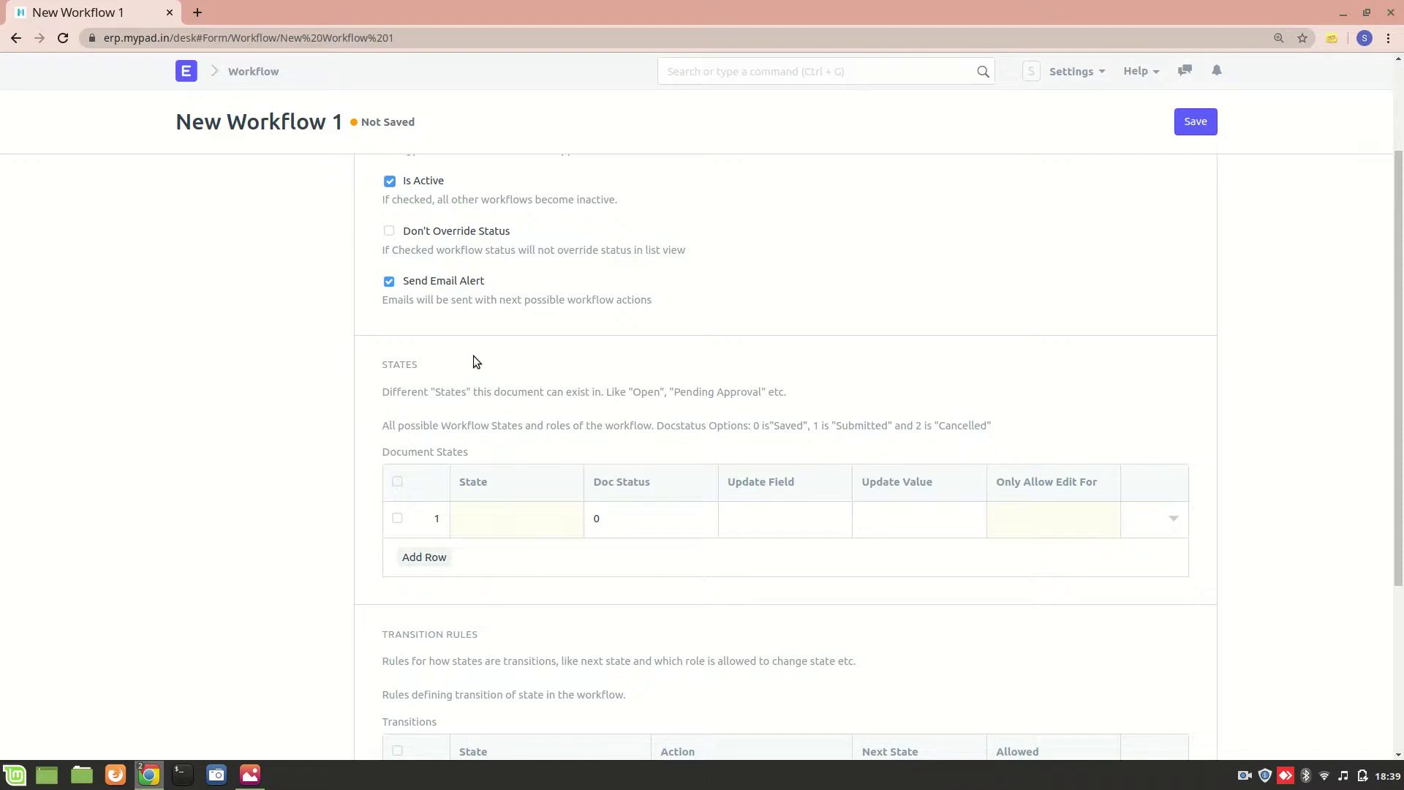
scroll(472, 356, down, 1)
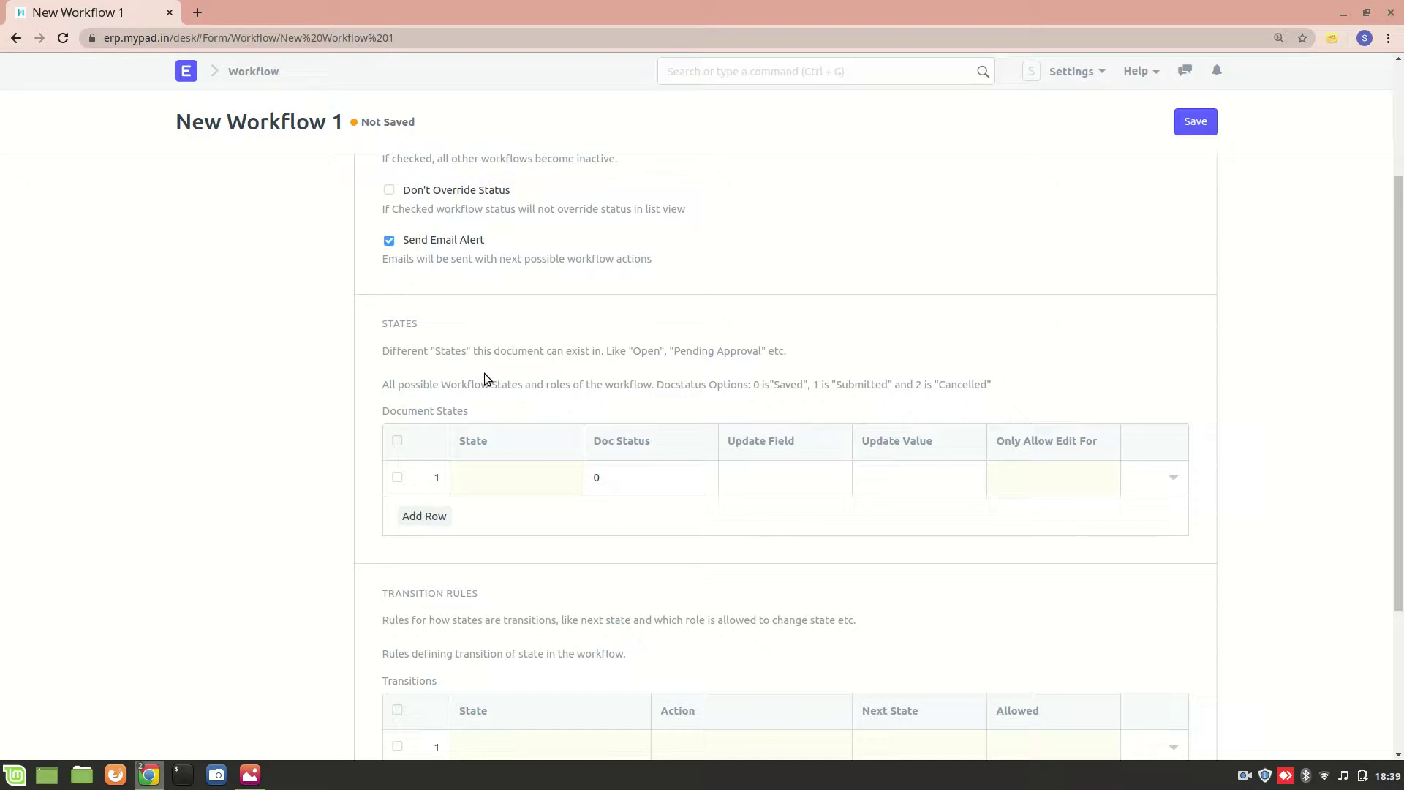
Step: Set document state row 1 to Draft, editable only by Purchase User, and add a second state row
click(469, 481)
text(Draf)
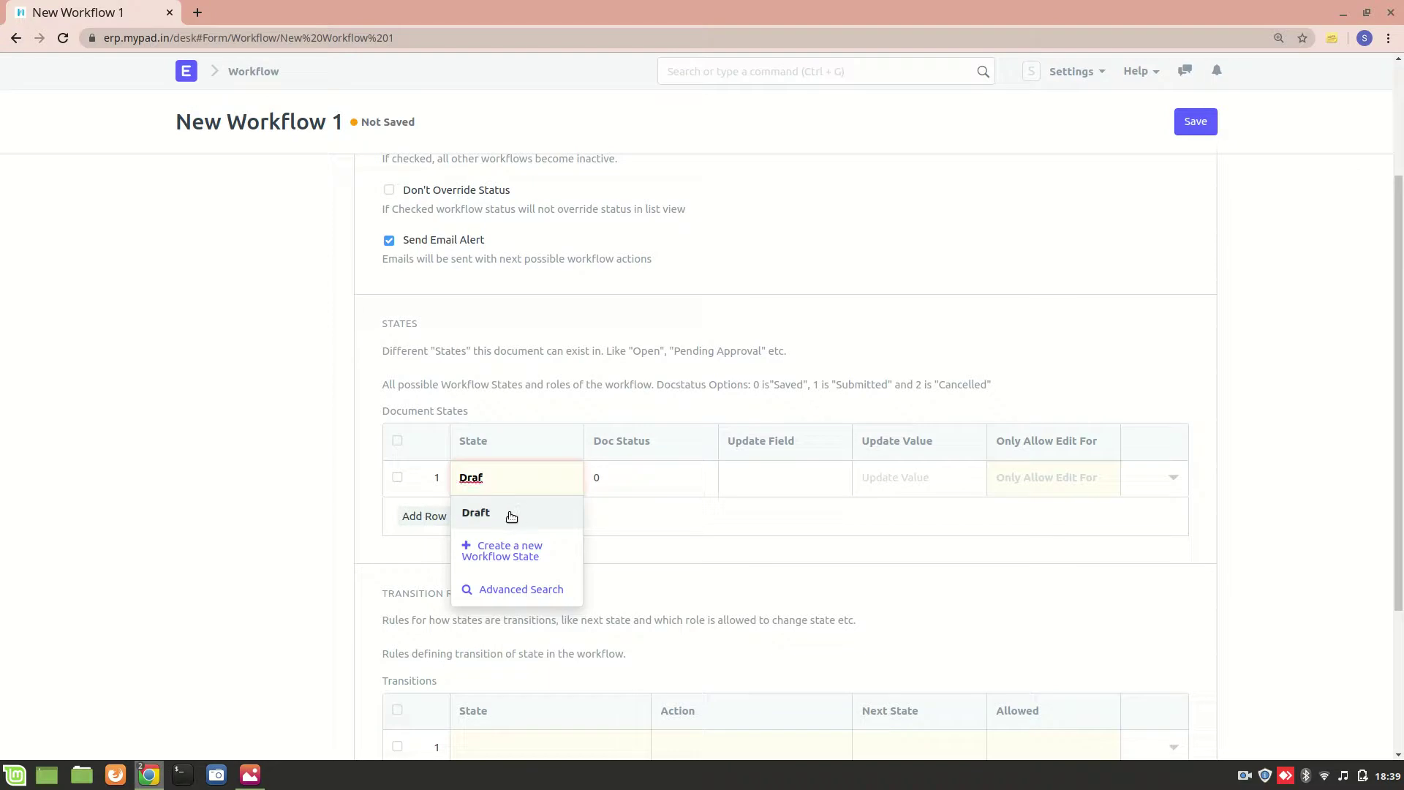
click(518, 512)
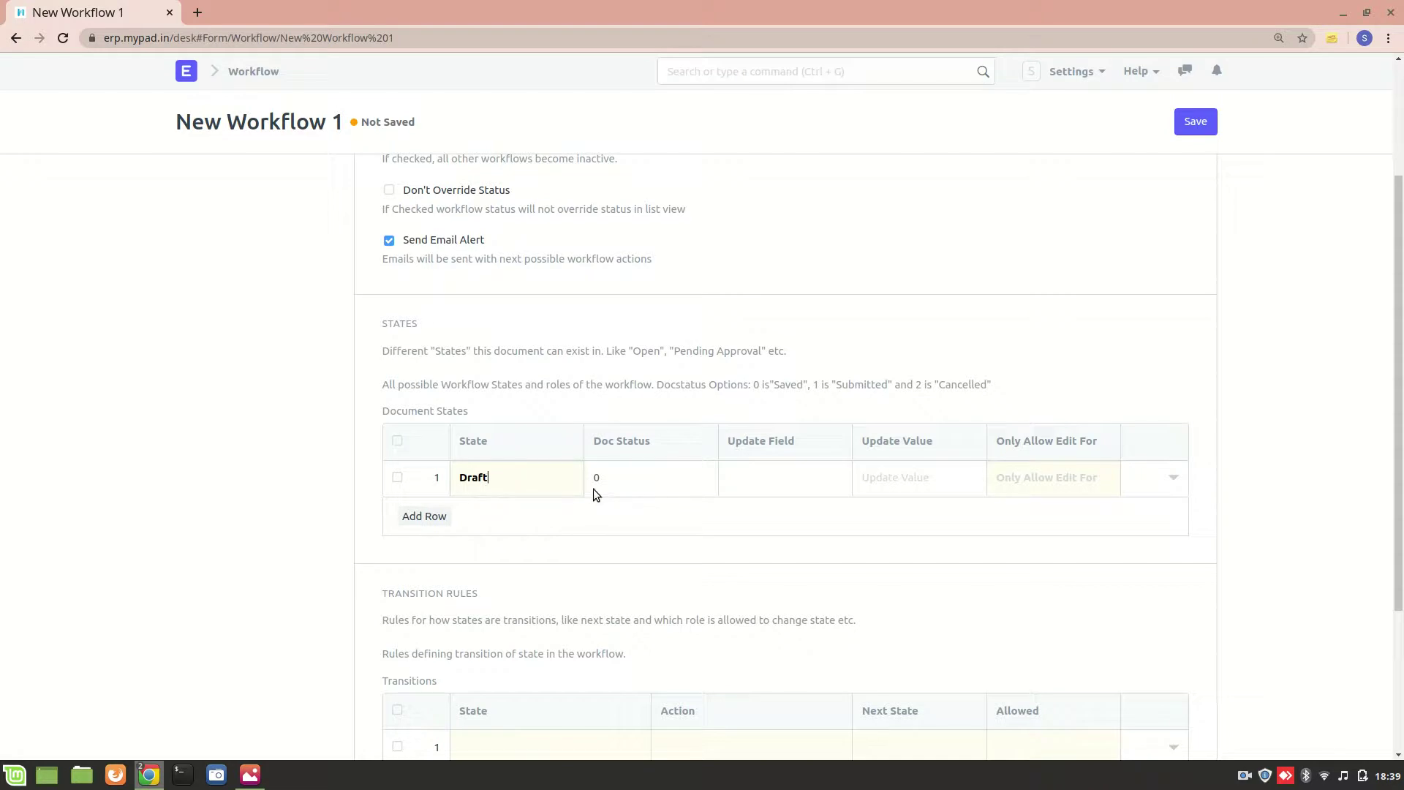
click(576, 463)
text(purch)
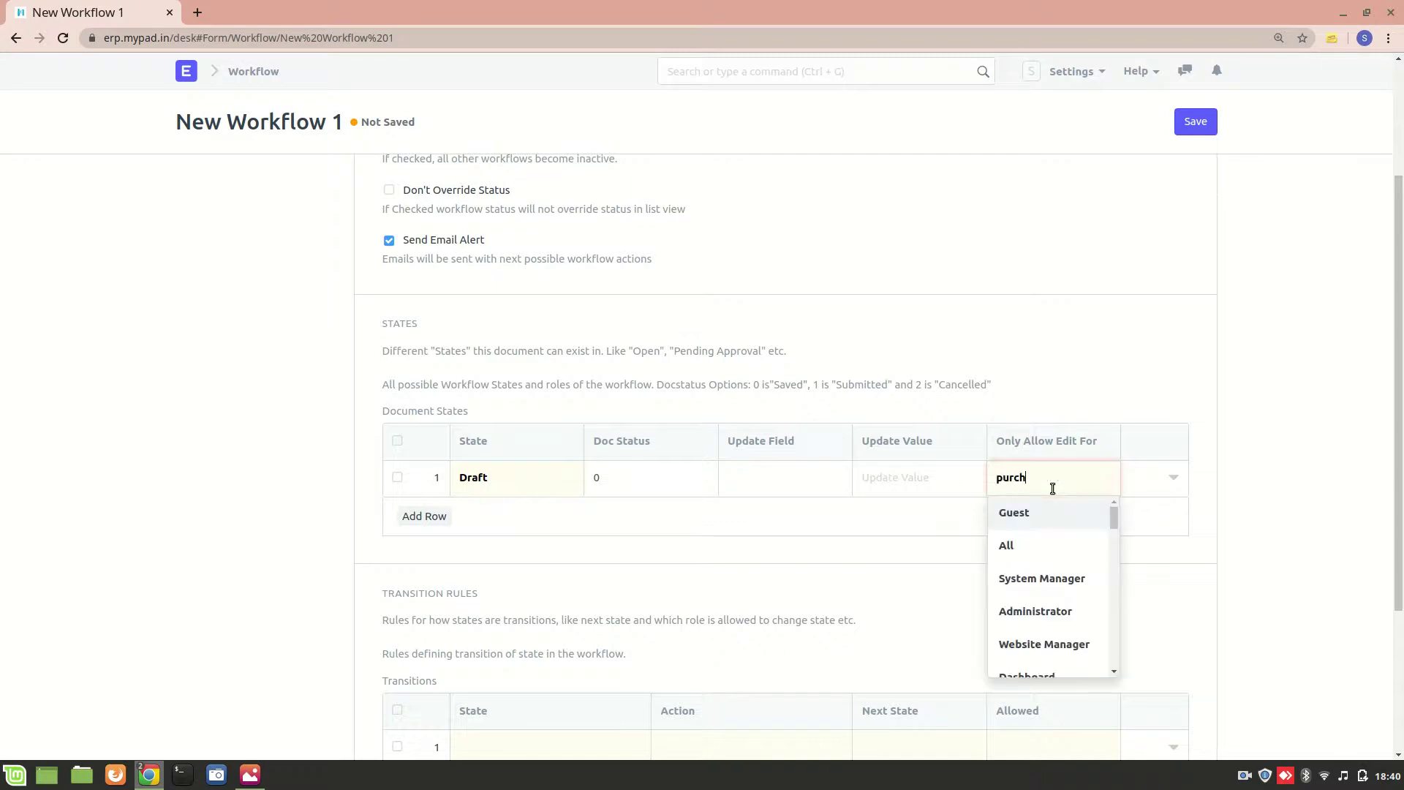
click(1065, 512)
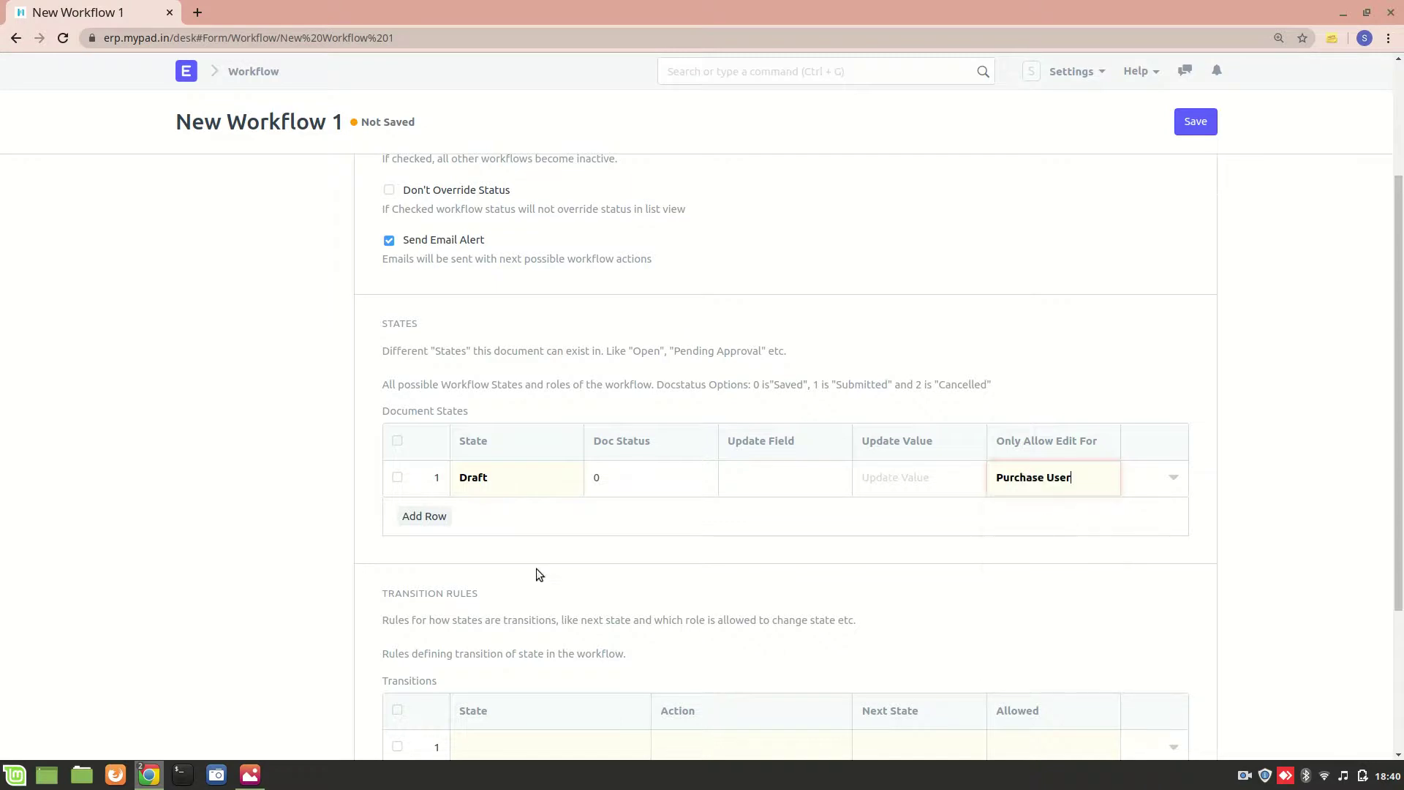
click(421, 516)
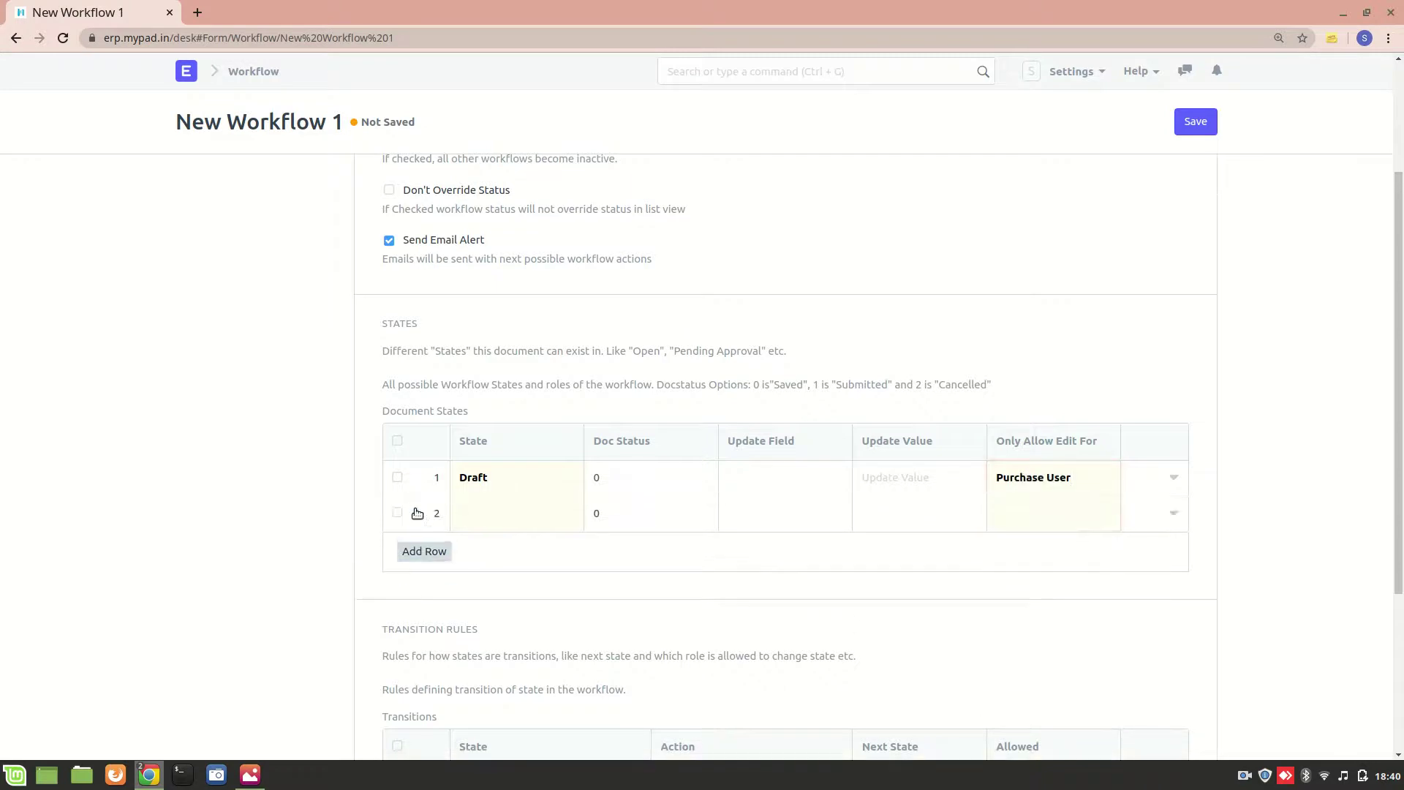
click(519, 517)
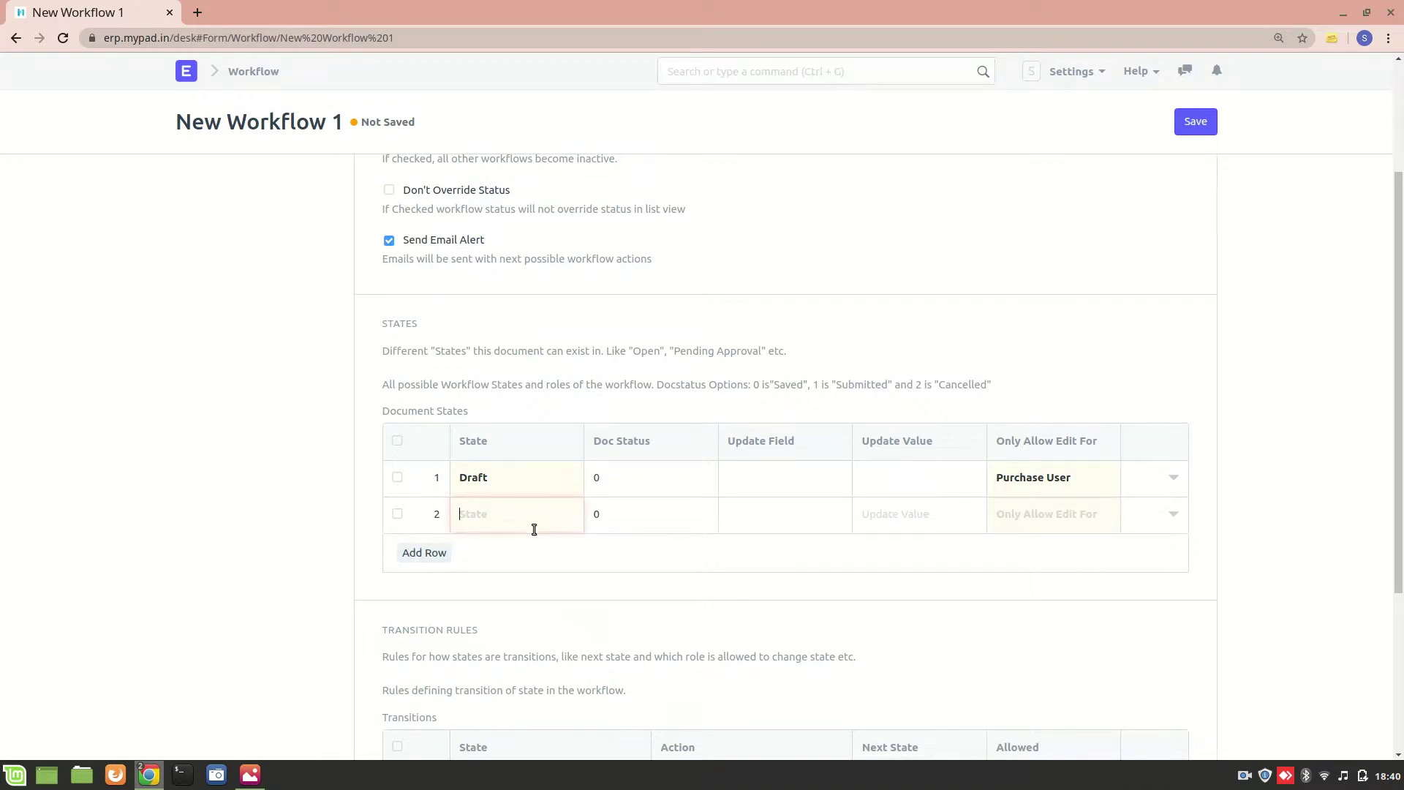
scroll(548, 583, down, 5)
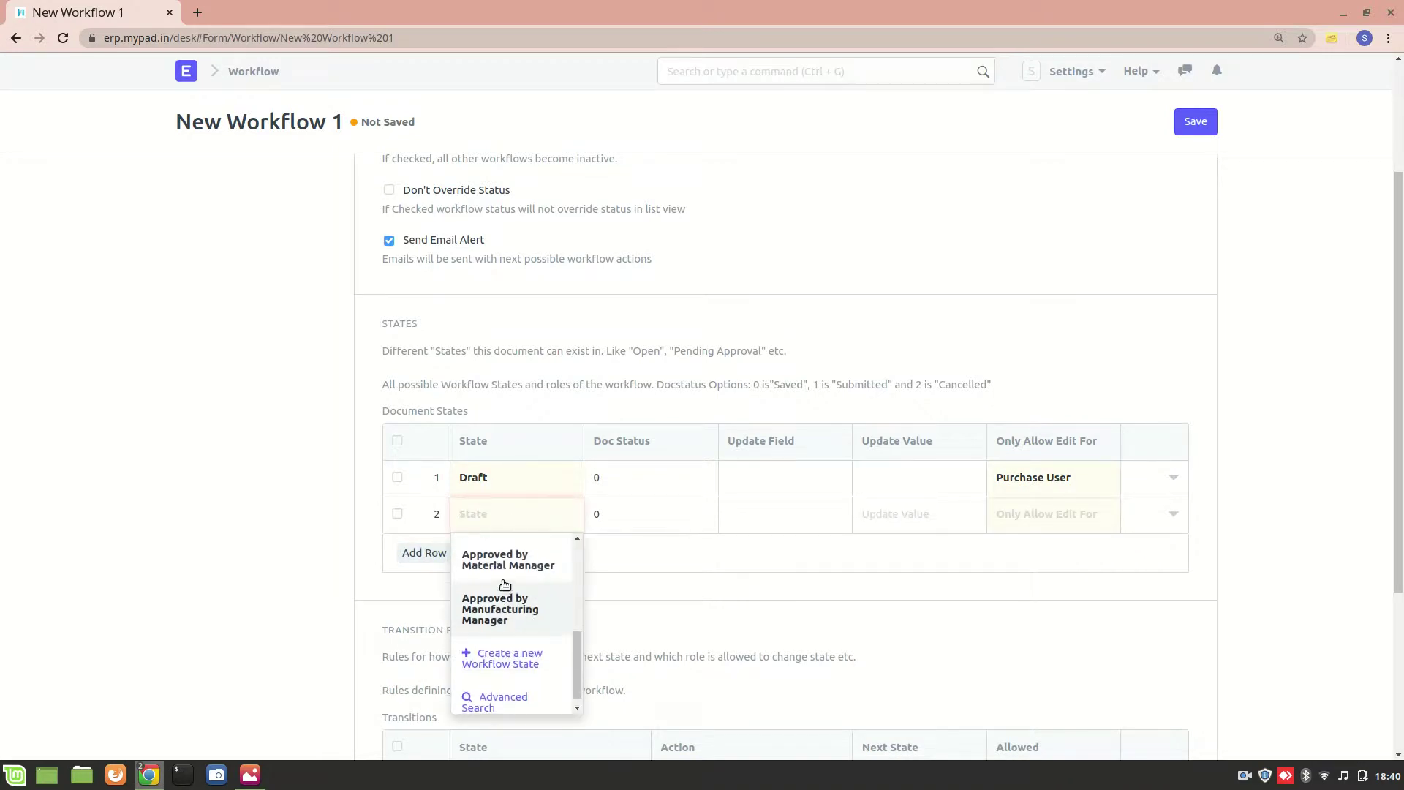
scroll(512, 599, up, 1)
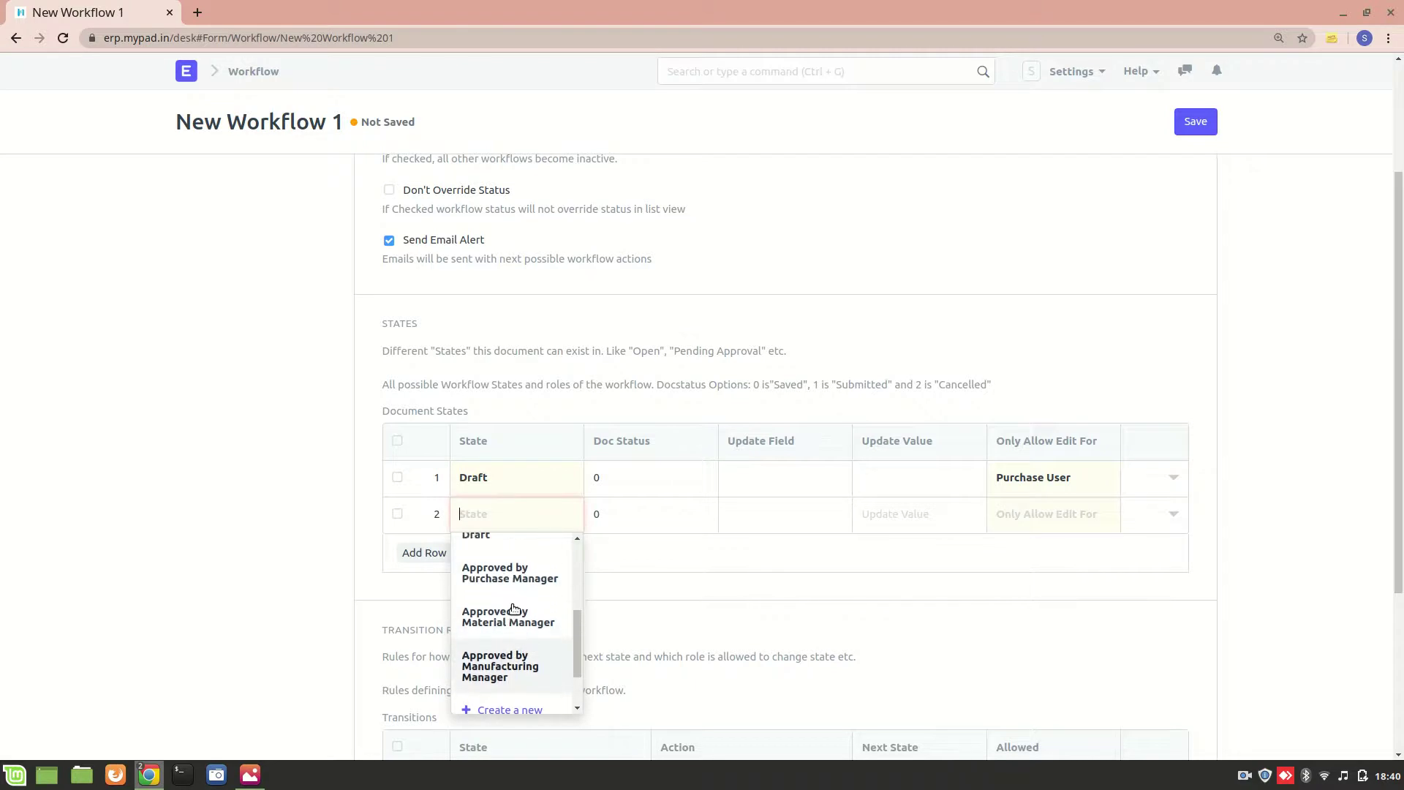
key(alt+Tab)
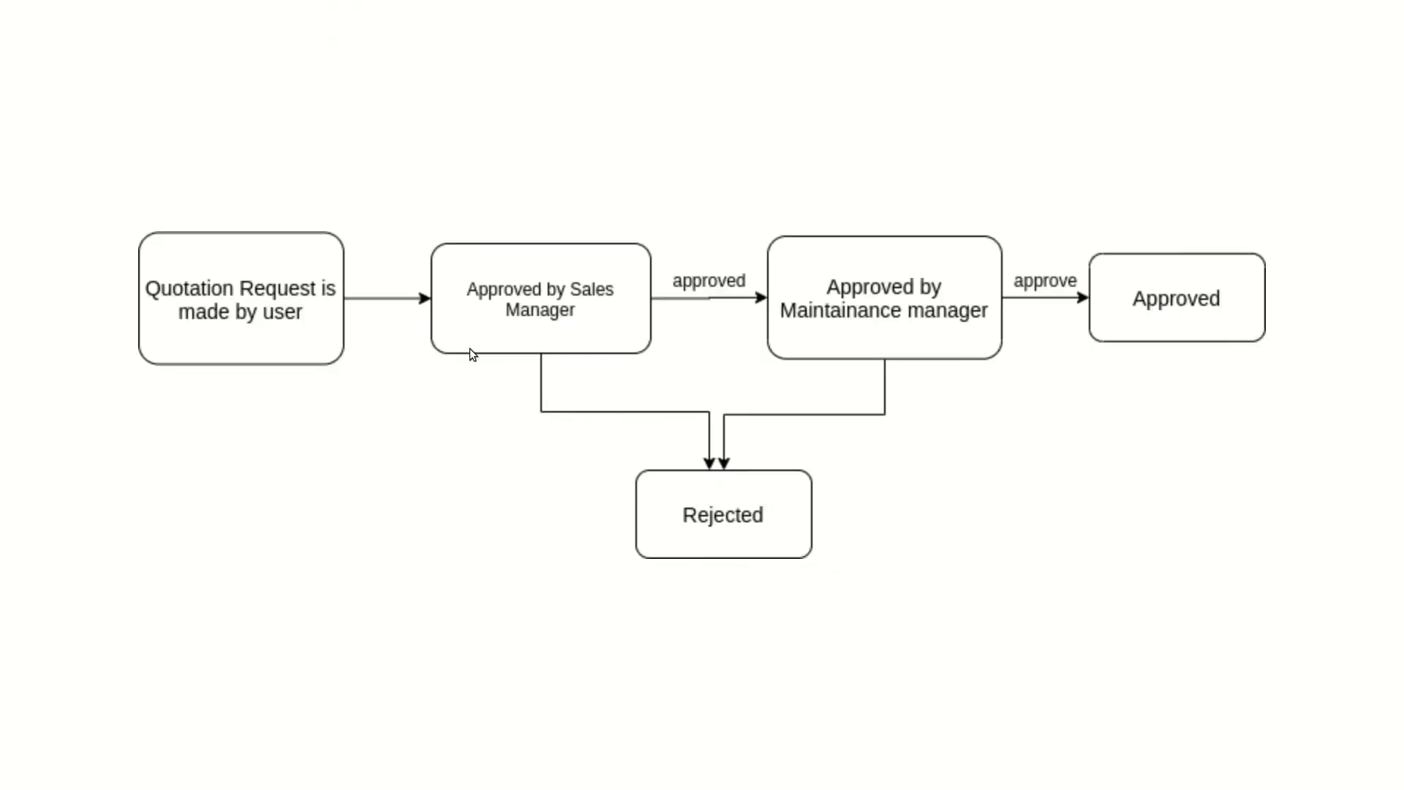
key(alt+Tab)
click(507, 512)
scroll(512, 599, down, 3)
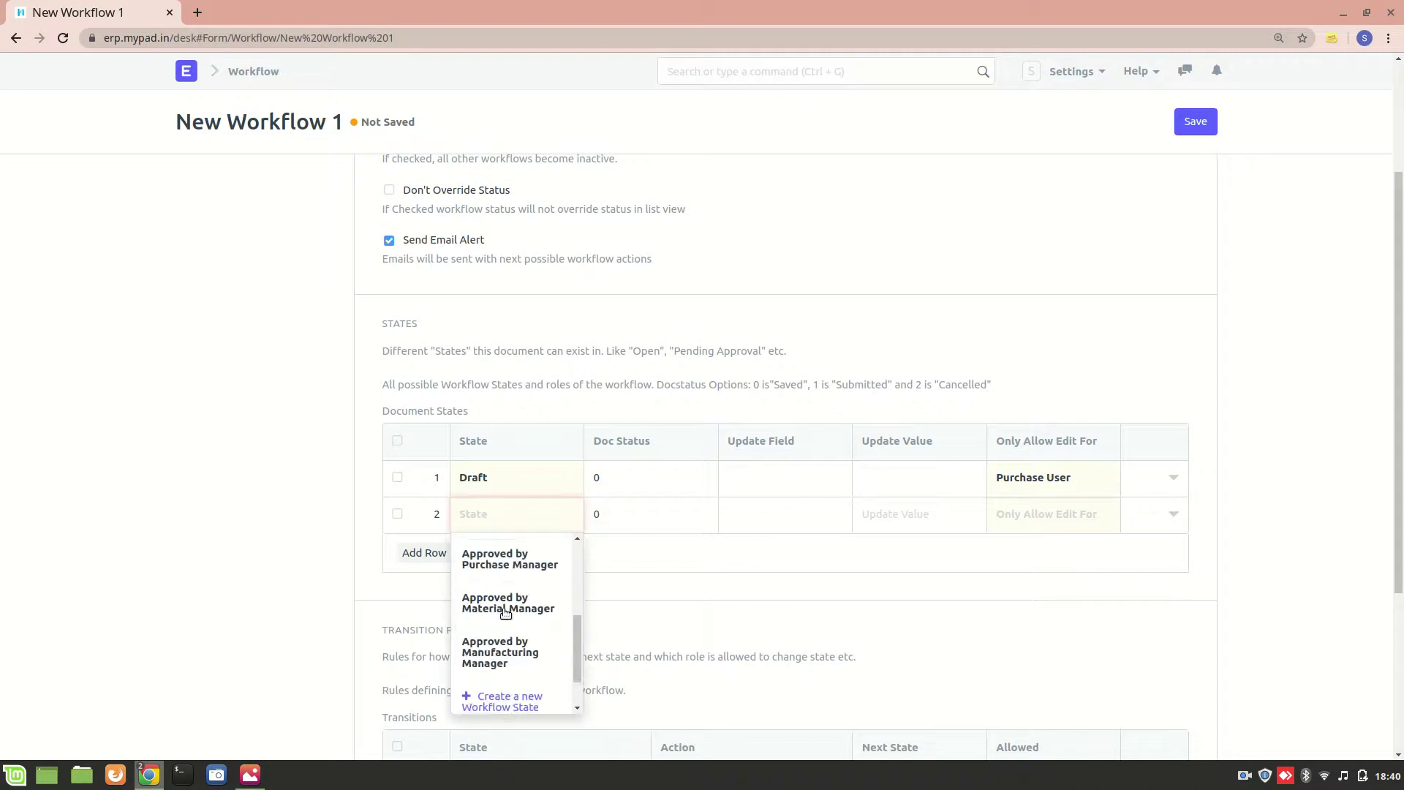
Step: Create and save a new workflow state 'Approved by Sales Manager' for row 2
click(504, 691)
text(Approved )
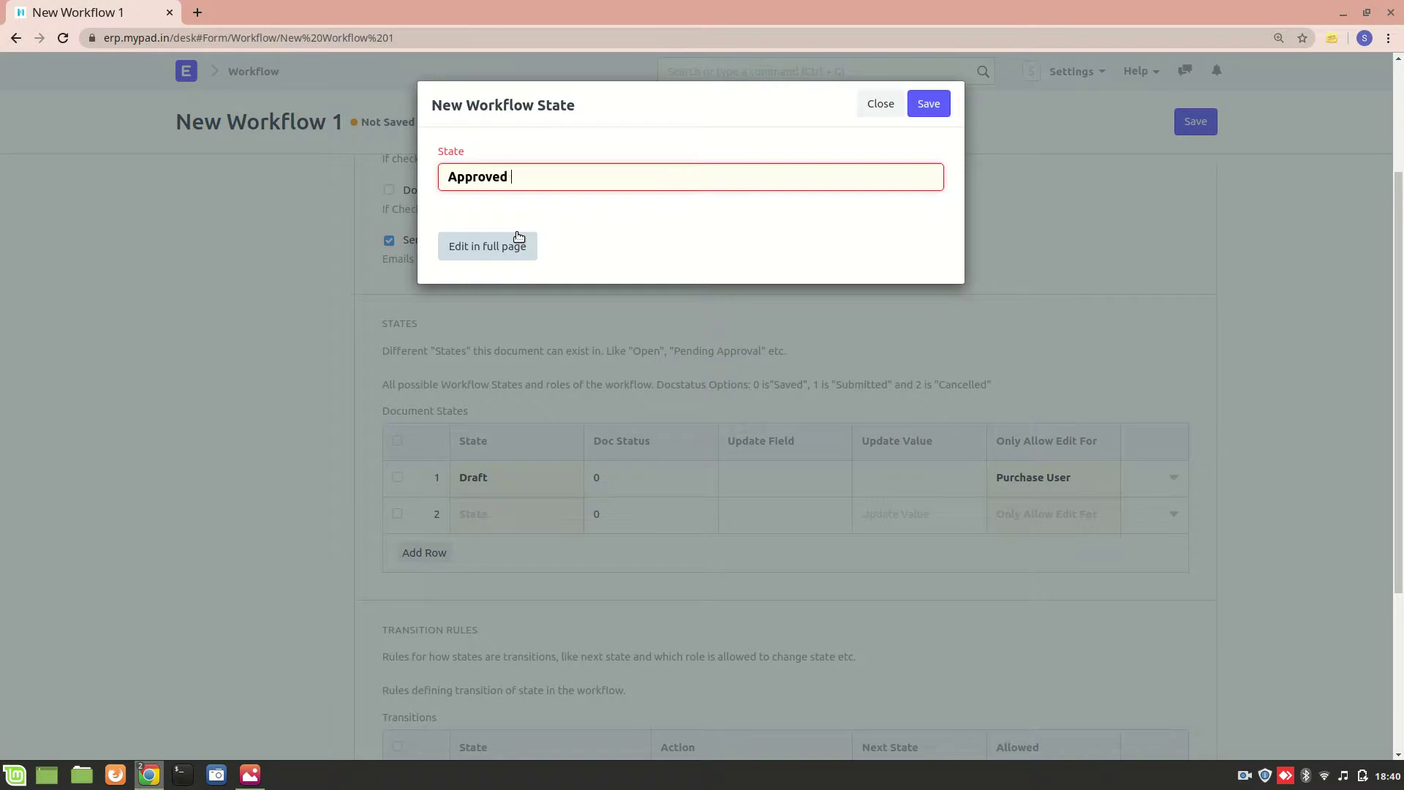
text(by Sales Manager)
click(929, 104)
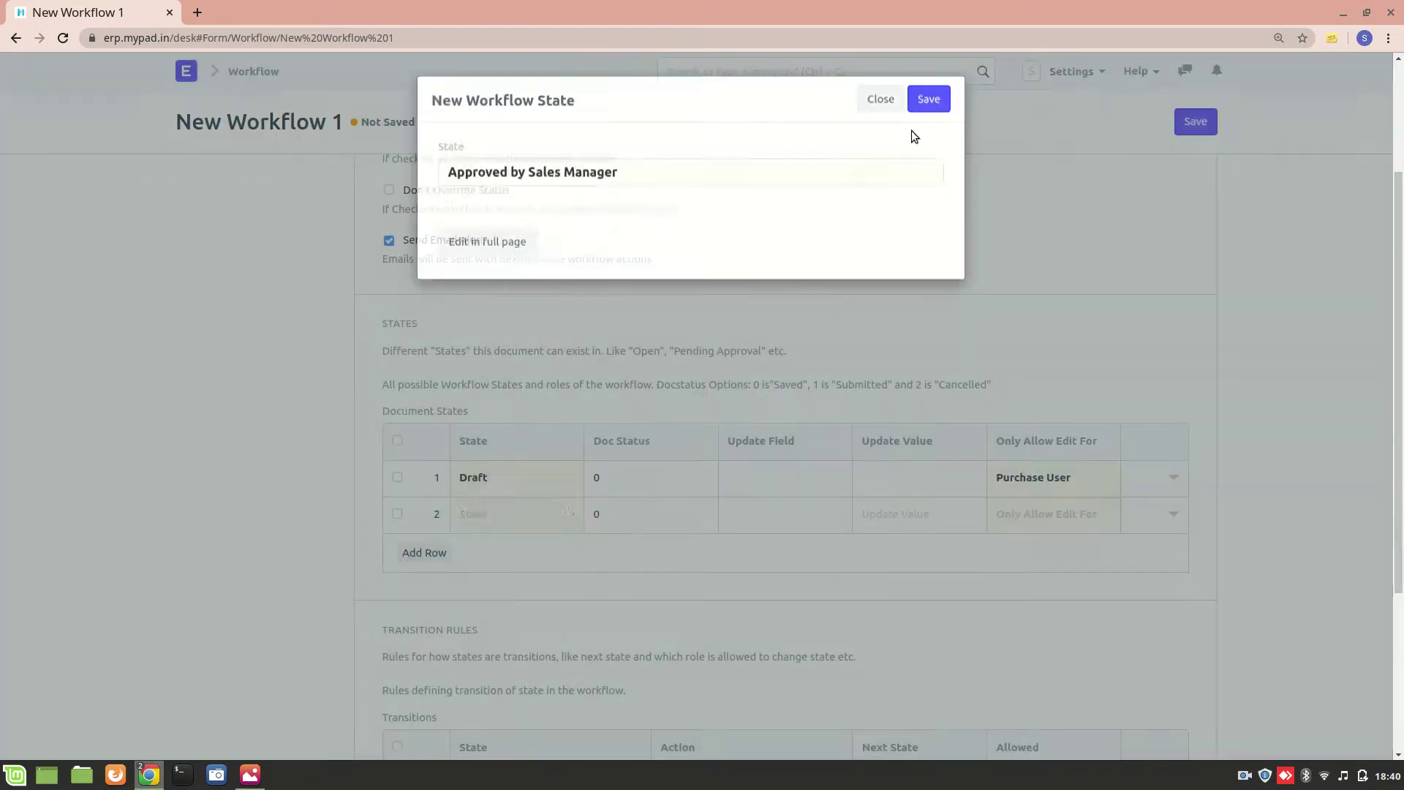
Step: Keep row 2's Doc Status at 0, restrict editing to Sales Manager, and add a third state row
click(647, 512)
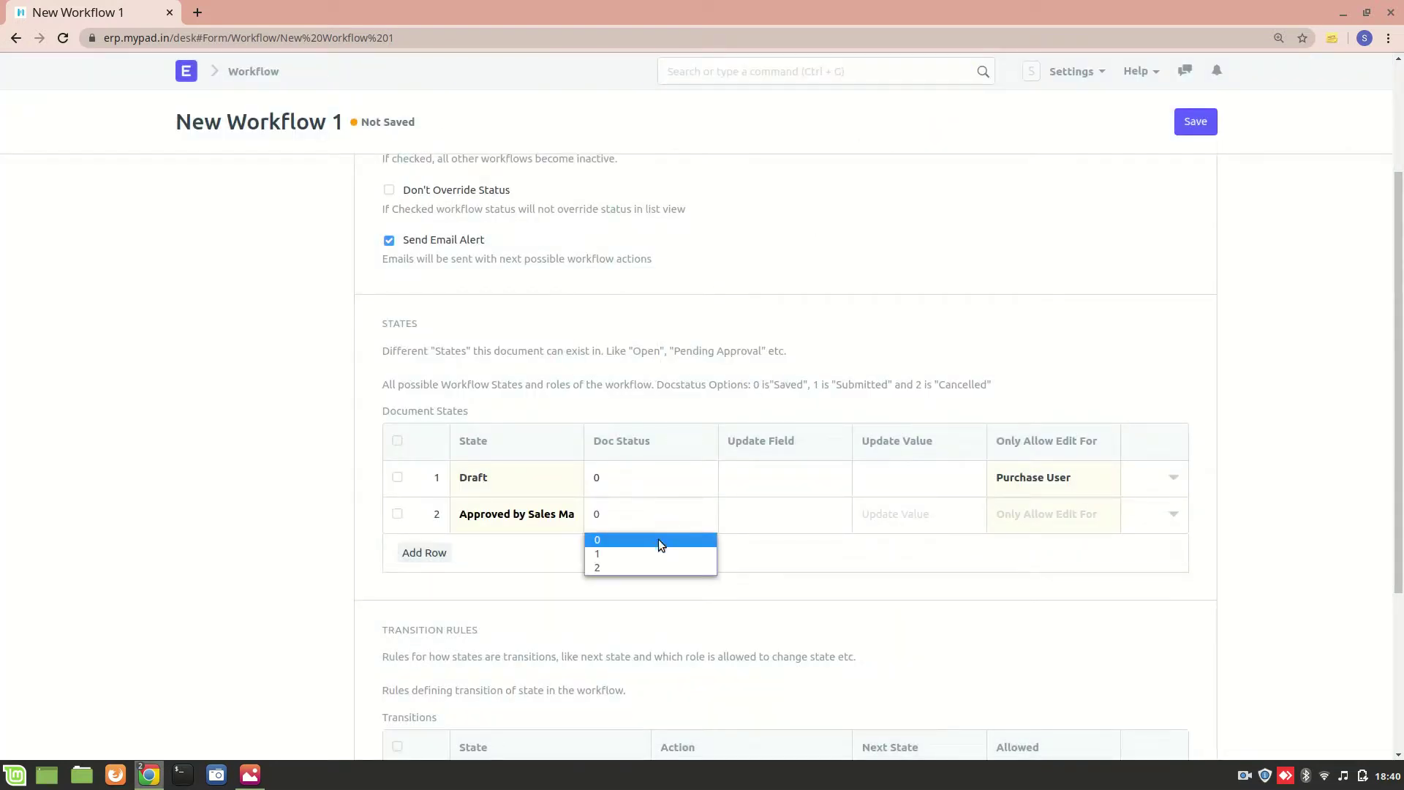
click(651, 513)
click(835, 518)
click(943, 510)
click(1020, 512)
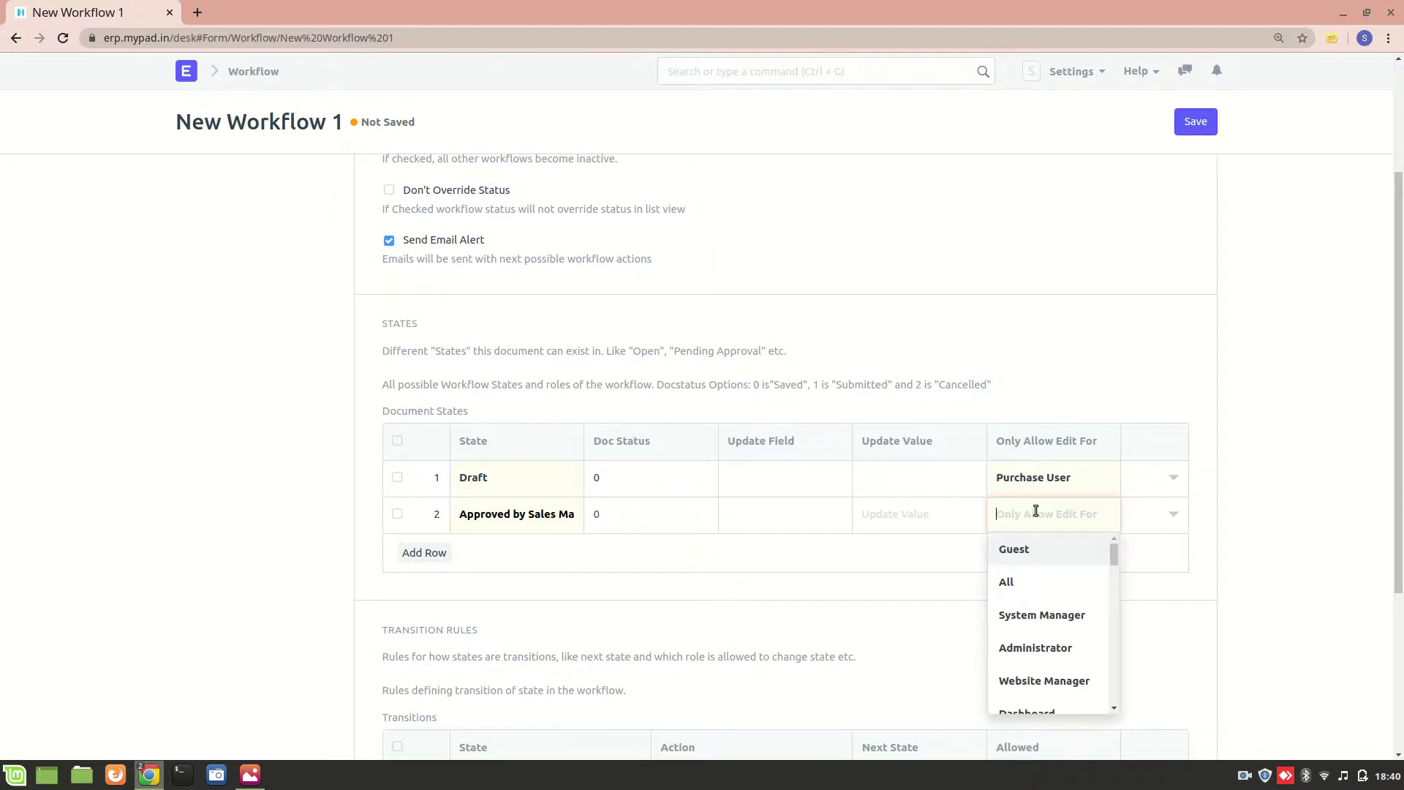
text(sale)
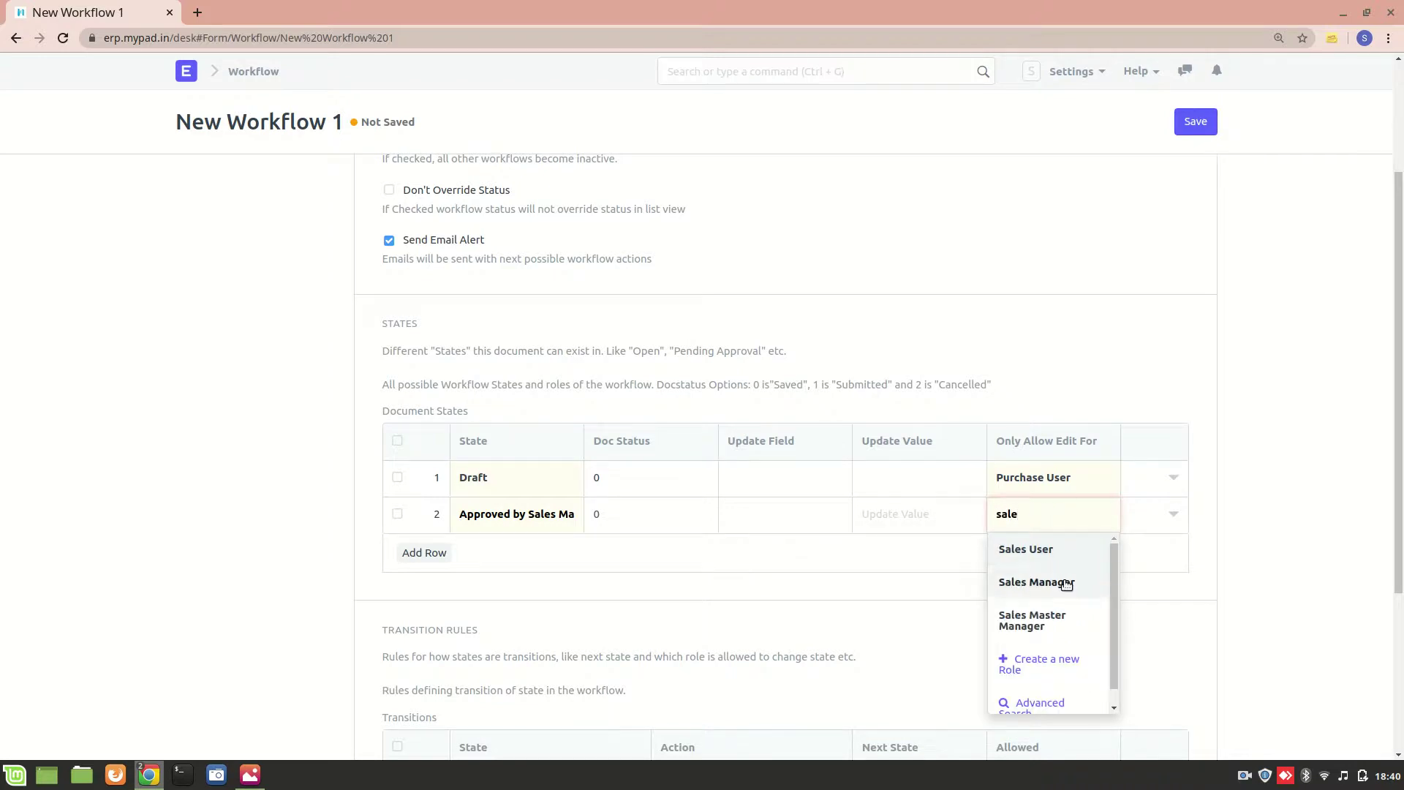
click(1064, 581)
click(424, 552)
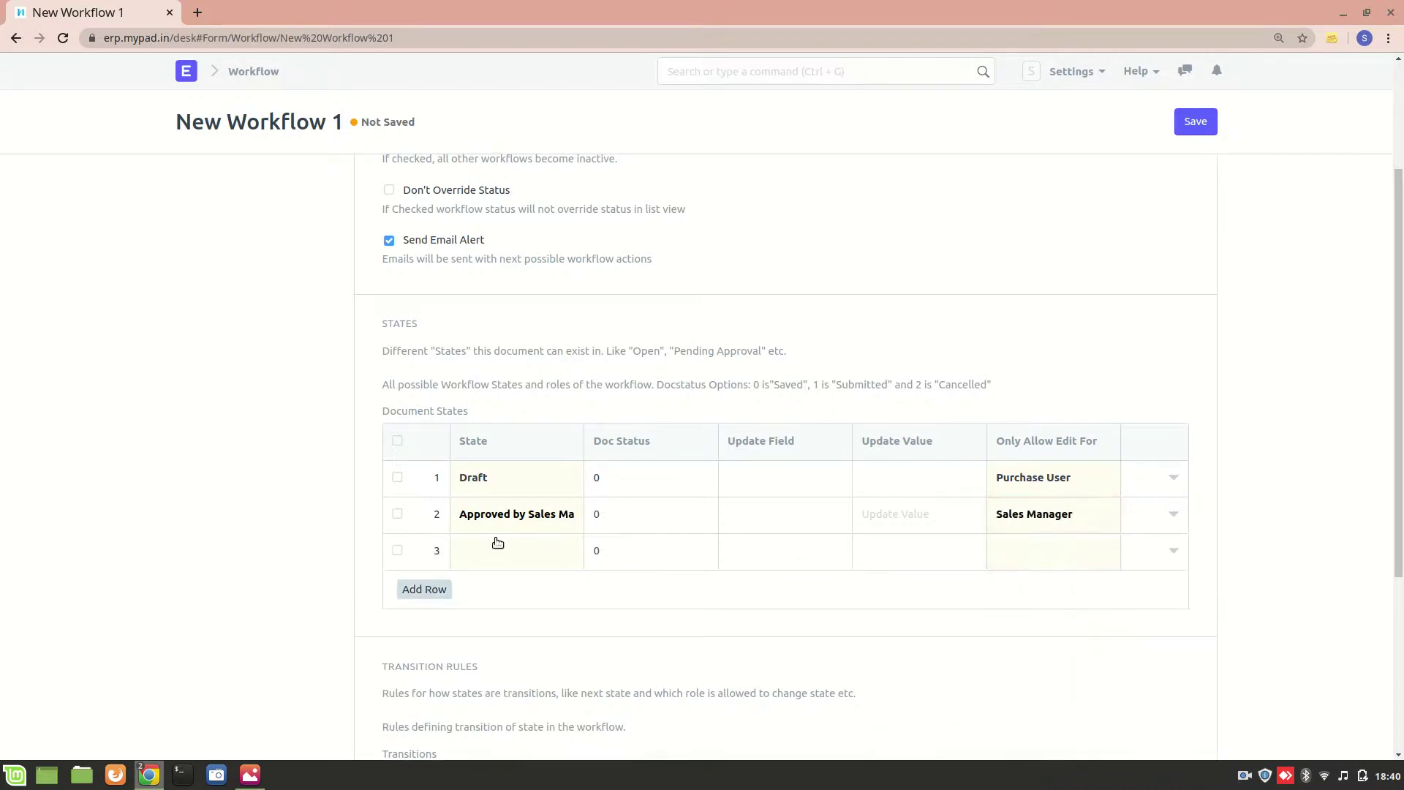
click(532, 562)
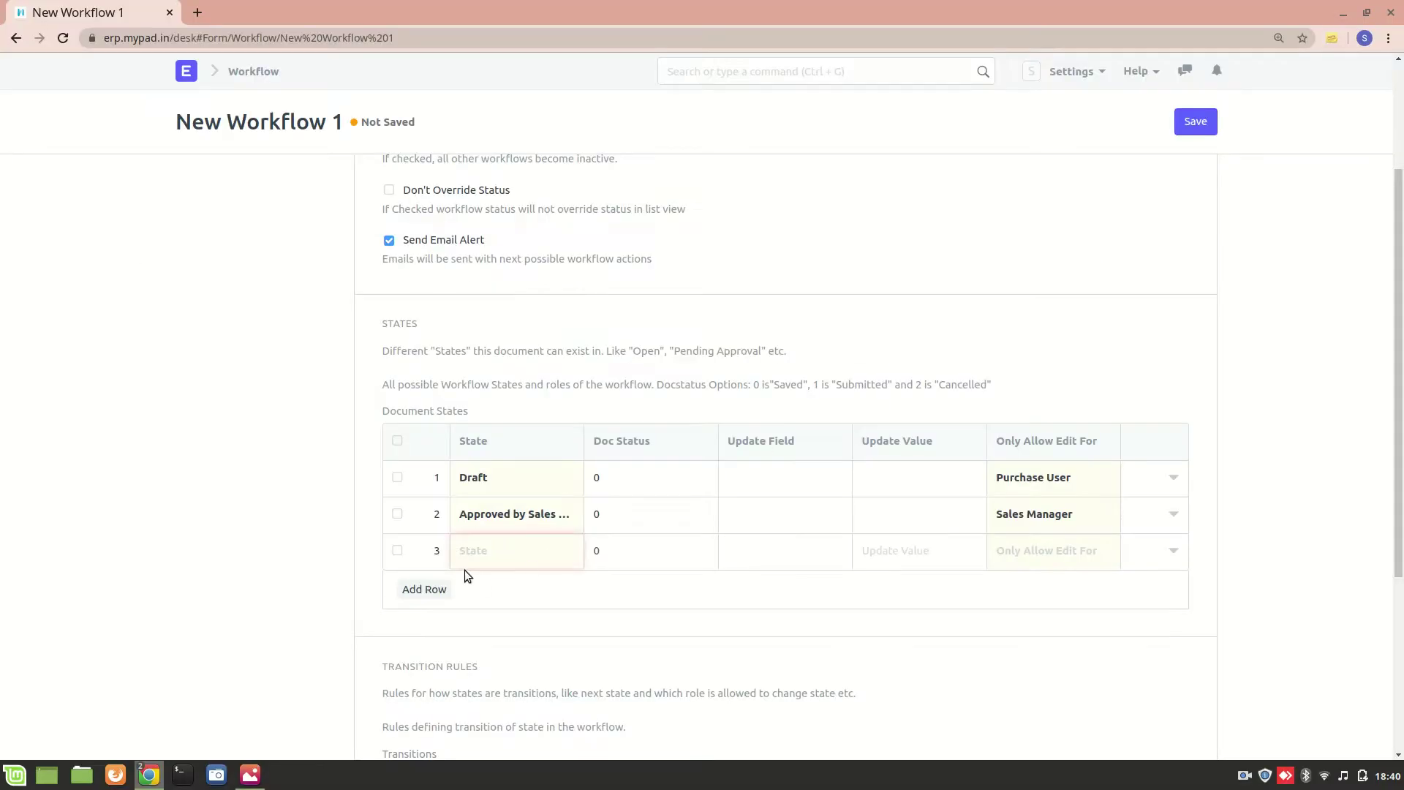
Step: Create and save a new workflow state 'Approved by Maintainance Manager' for row 3
click(465, 563)
scroll(505, 629, down, 3)
scroll(522, 679, down, 3)
click(522, 680)
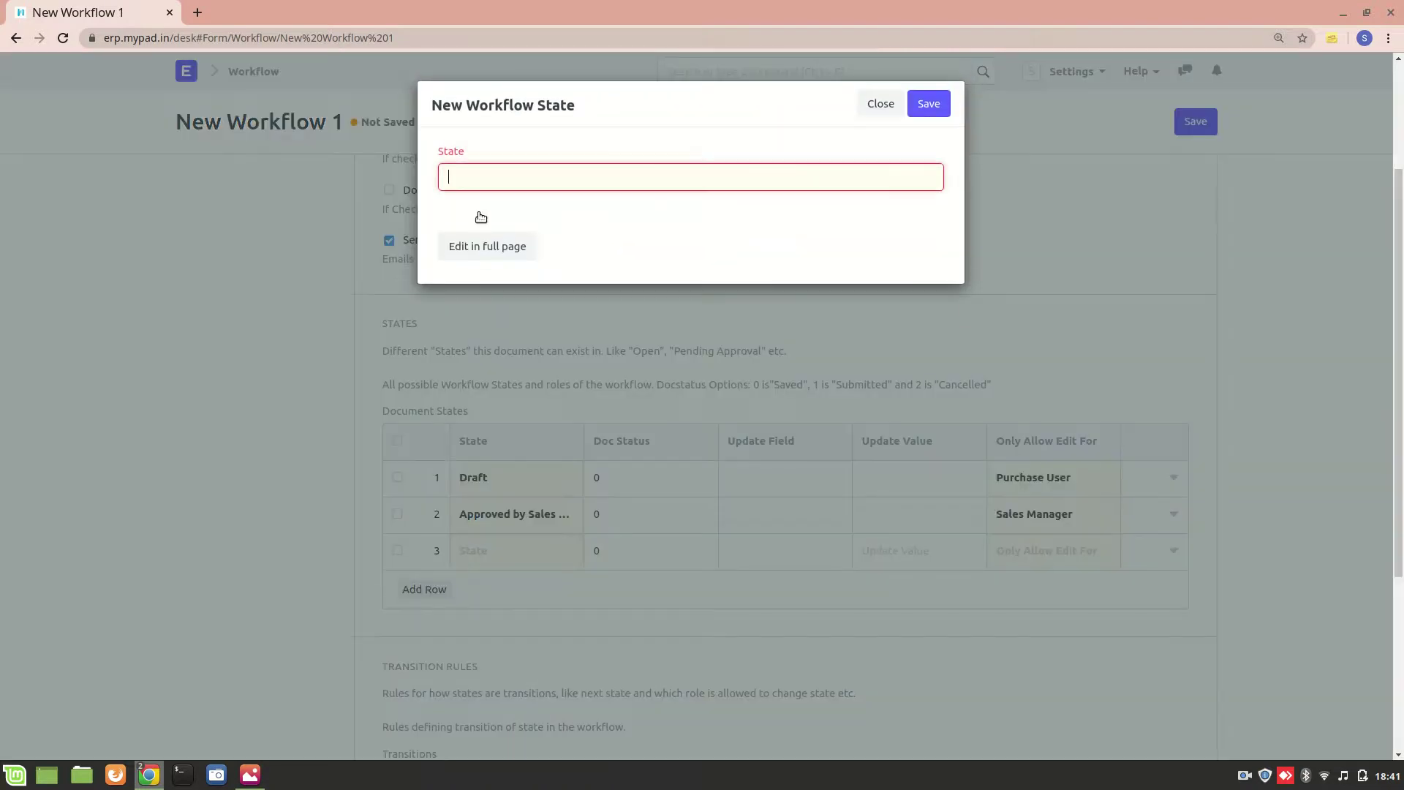
text(Approved by Mainta)
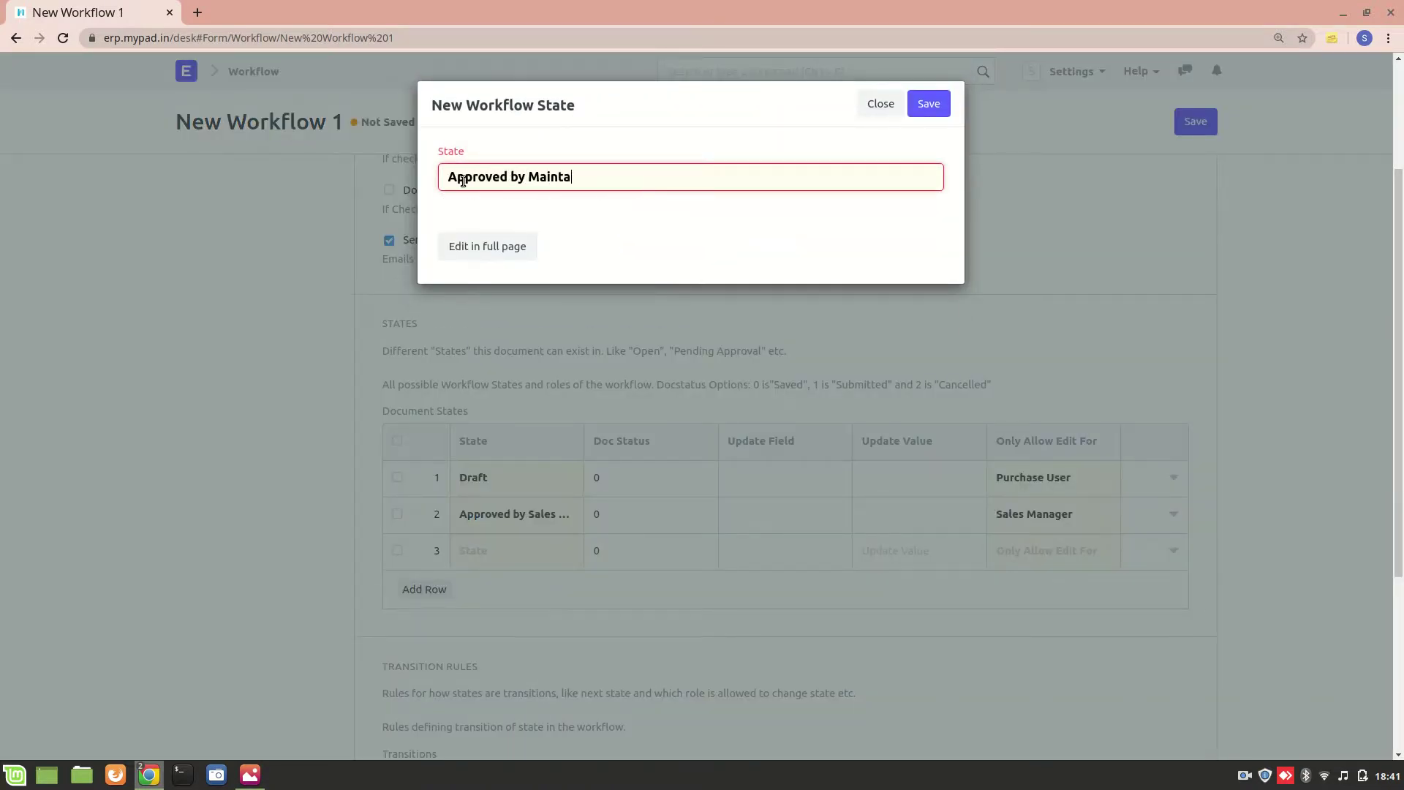
text(inence Manager)
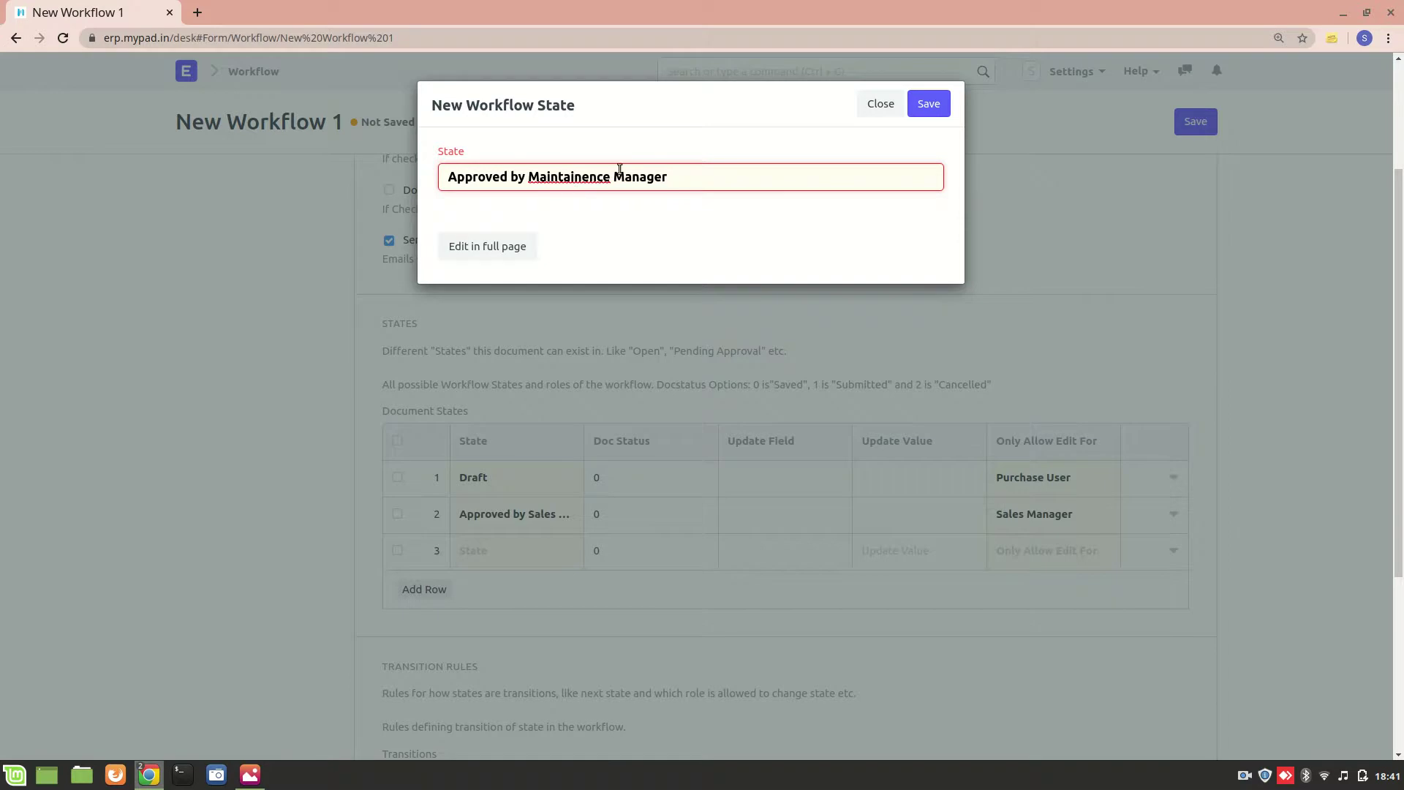
click(589, 178)
key(BackSpace)
text(a)
click(928, 104)
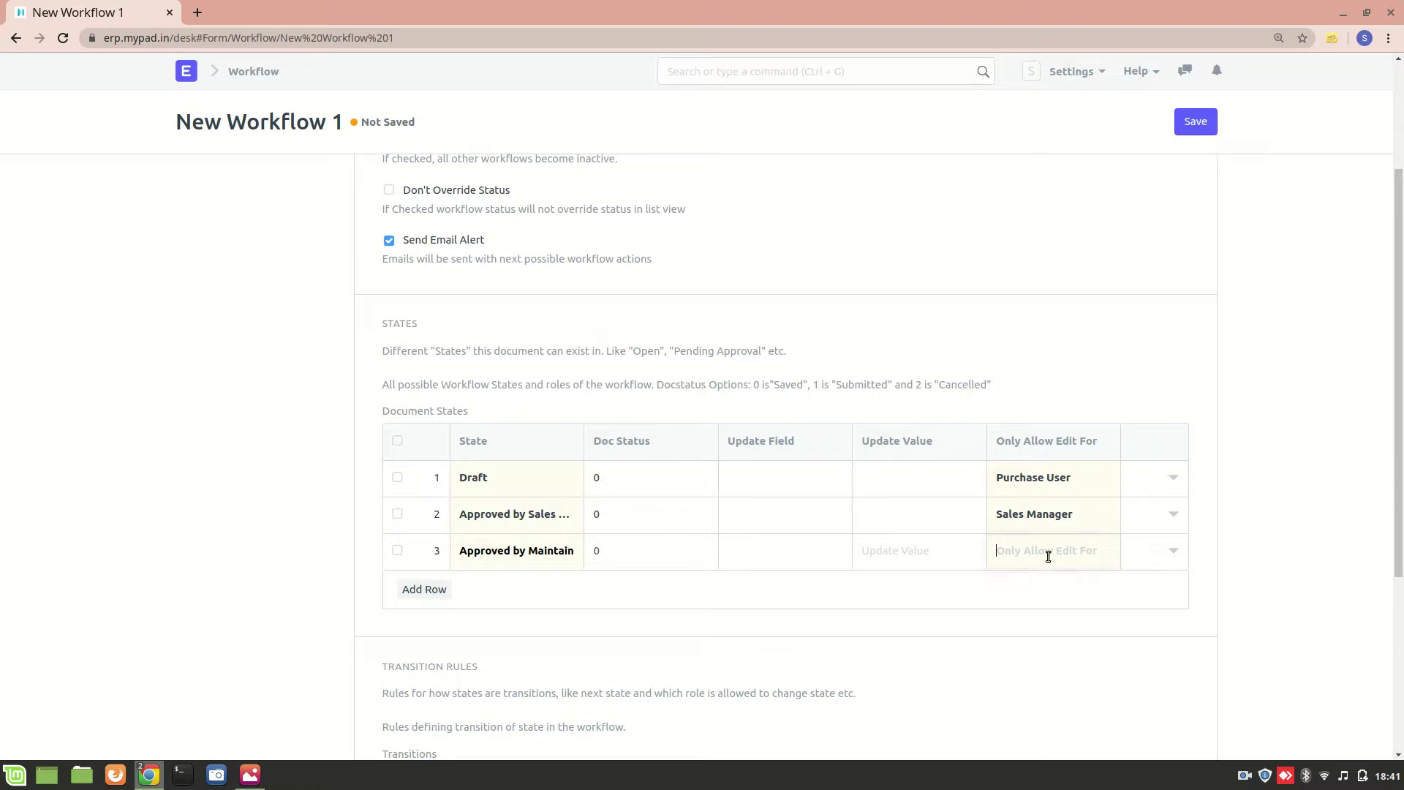
Step: Restrict row 3 editing to Maintenance Manager and set its Doc Status to 1
text(ma)
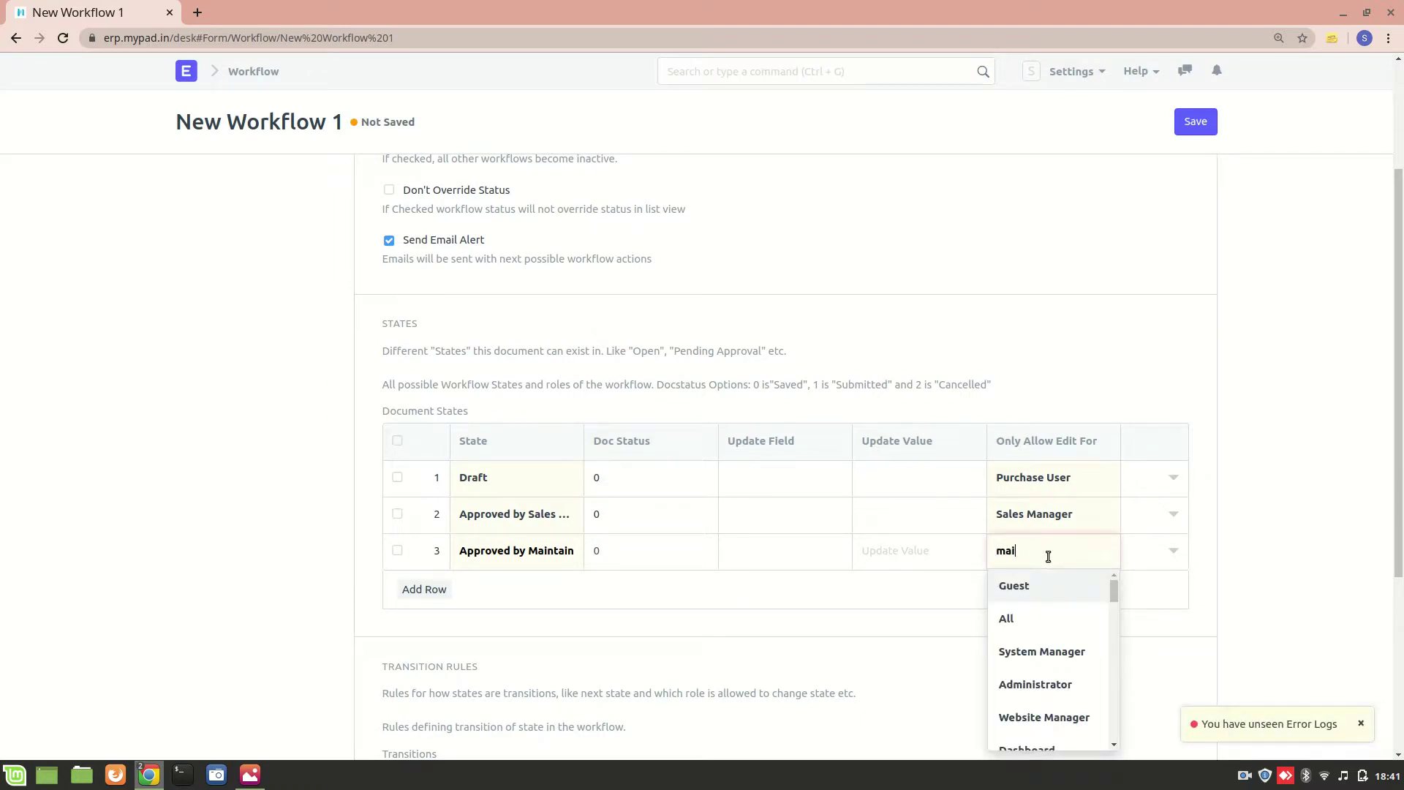
text(i)
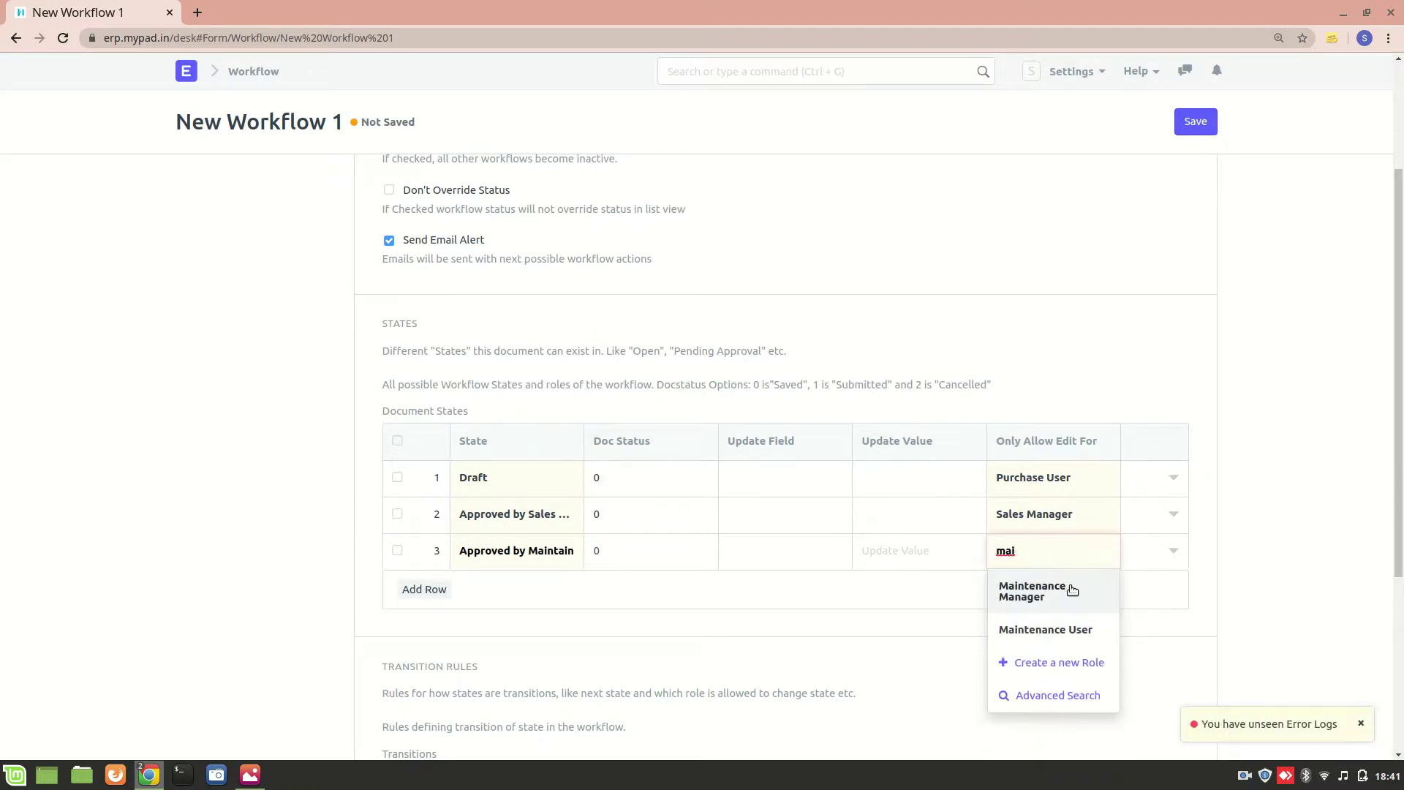
click(1066, 585)
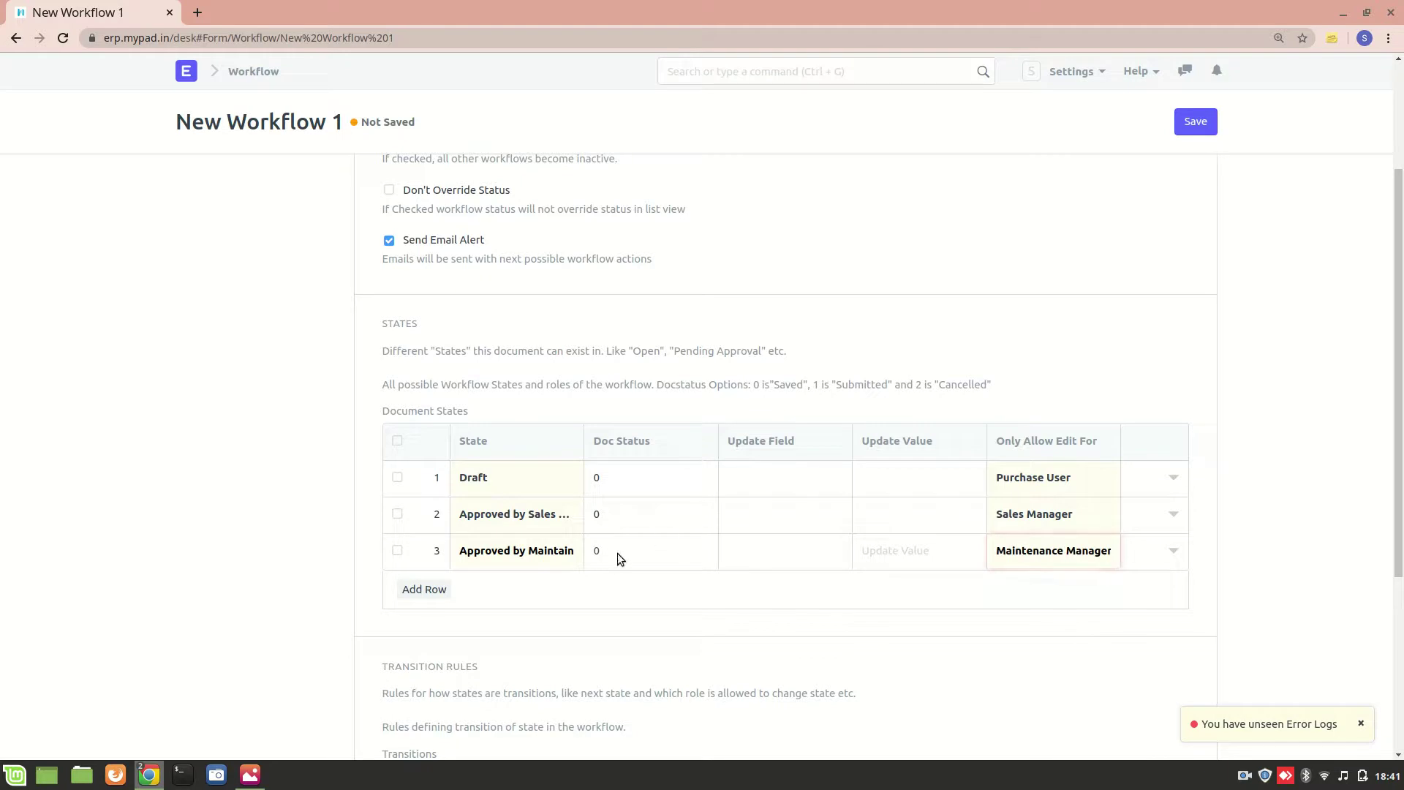
click(637, 558)
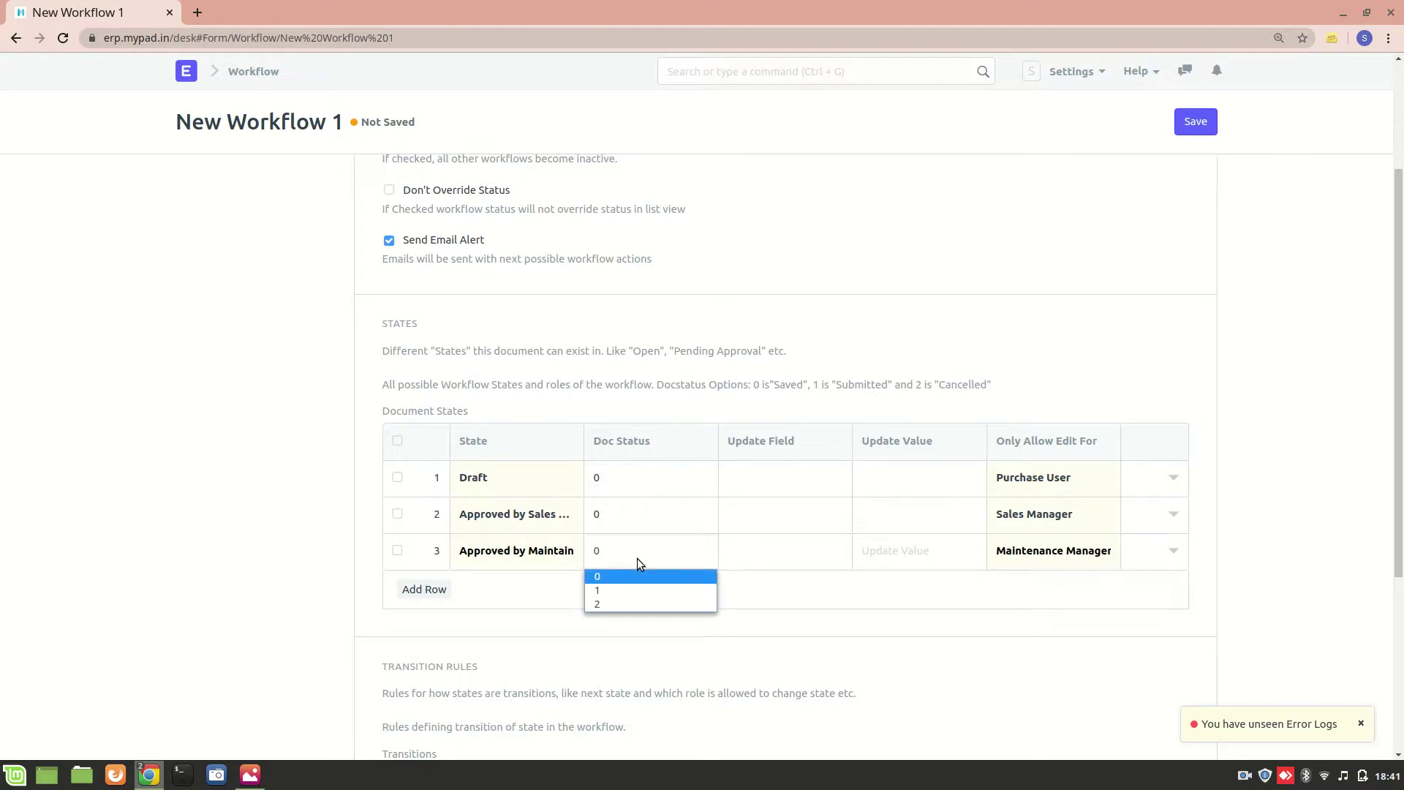
click(613, 590)
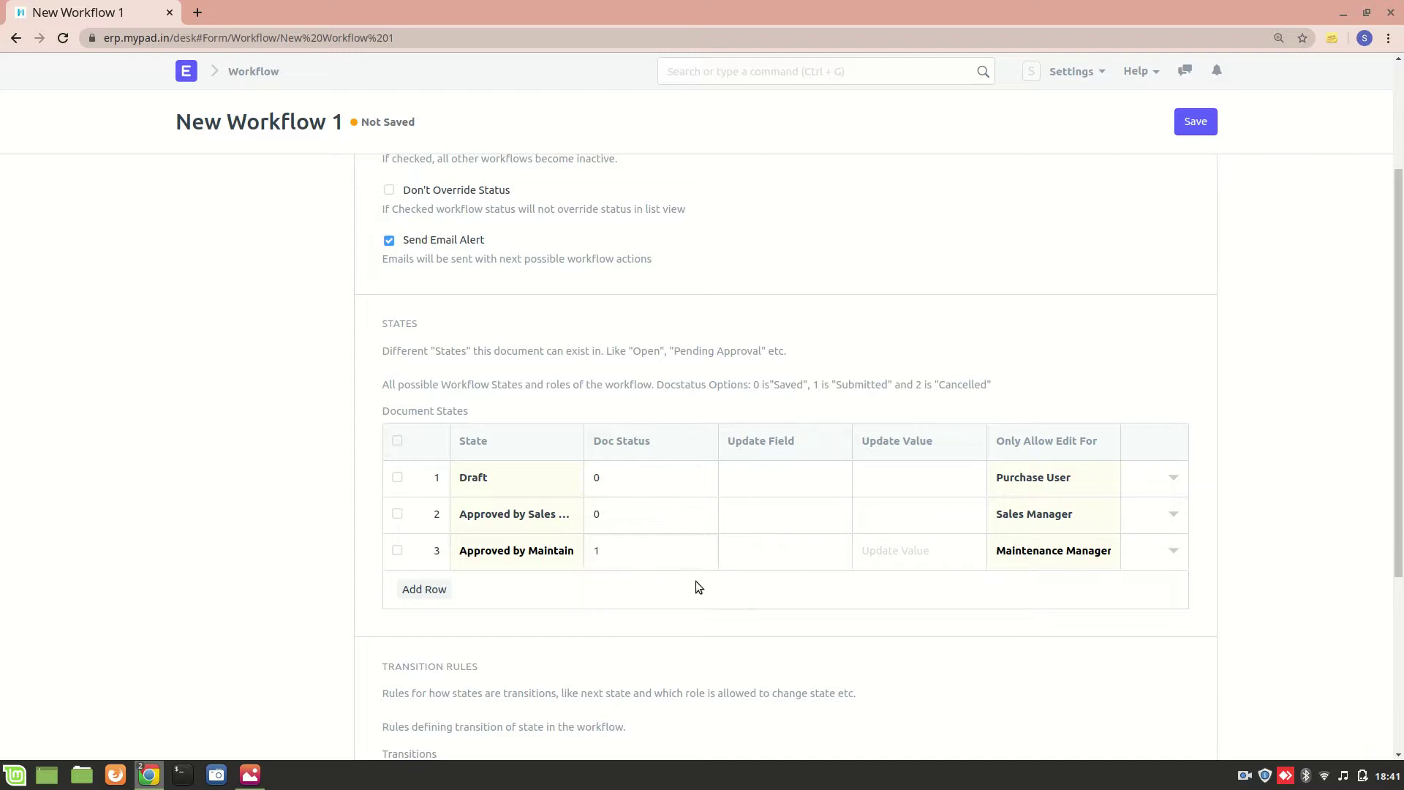
scroll(695, 585, down, 3)
Step: In Transitions row 1, set State to Draft and Action to Approve
scroll(696, 580, down, 3)
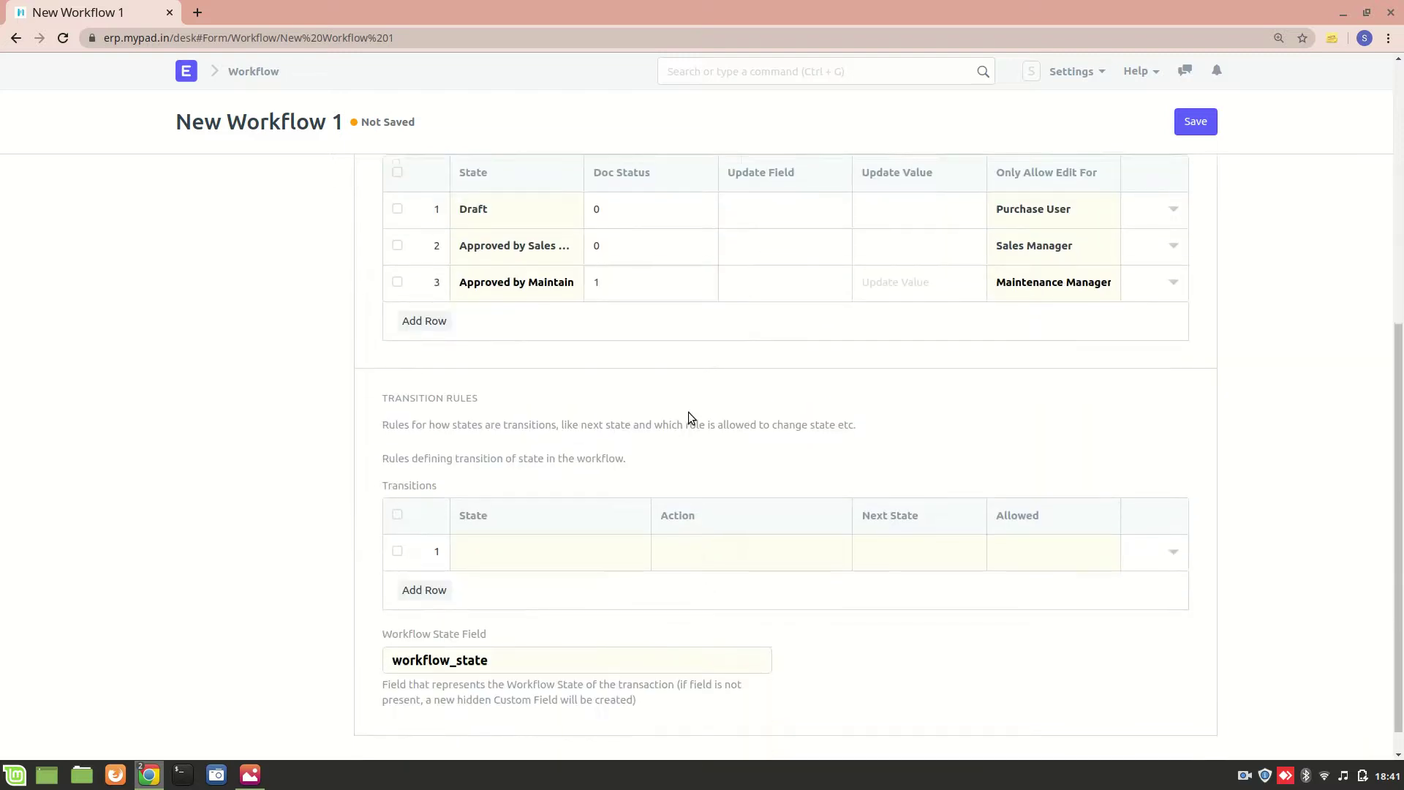
scroll(367, 326, up, 3)
scroll(468, 468, down, 3)
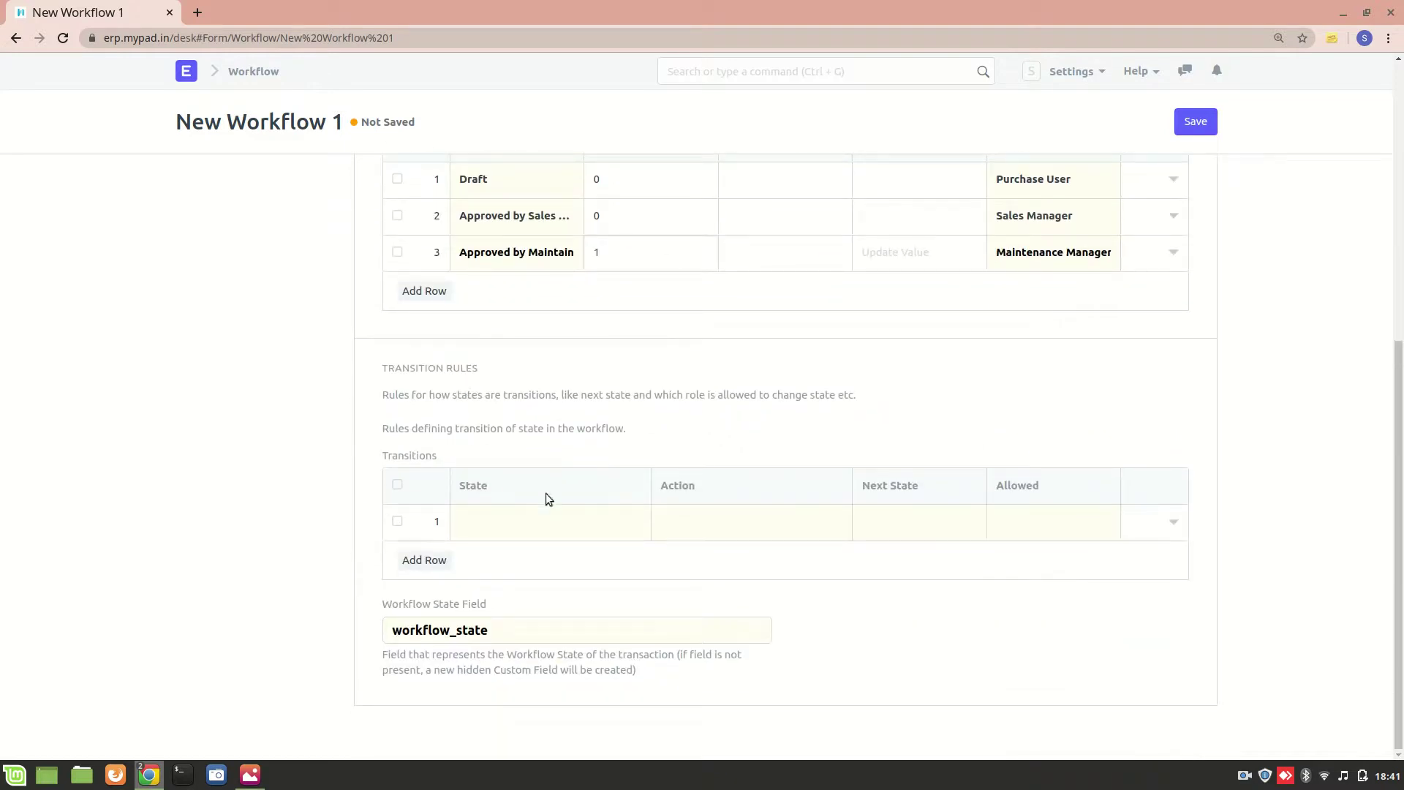
click(515, 528)
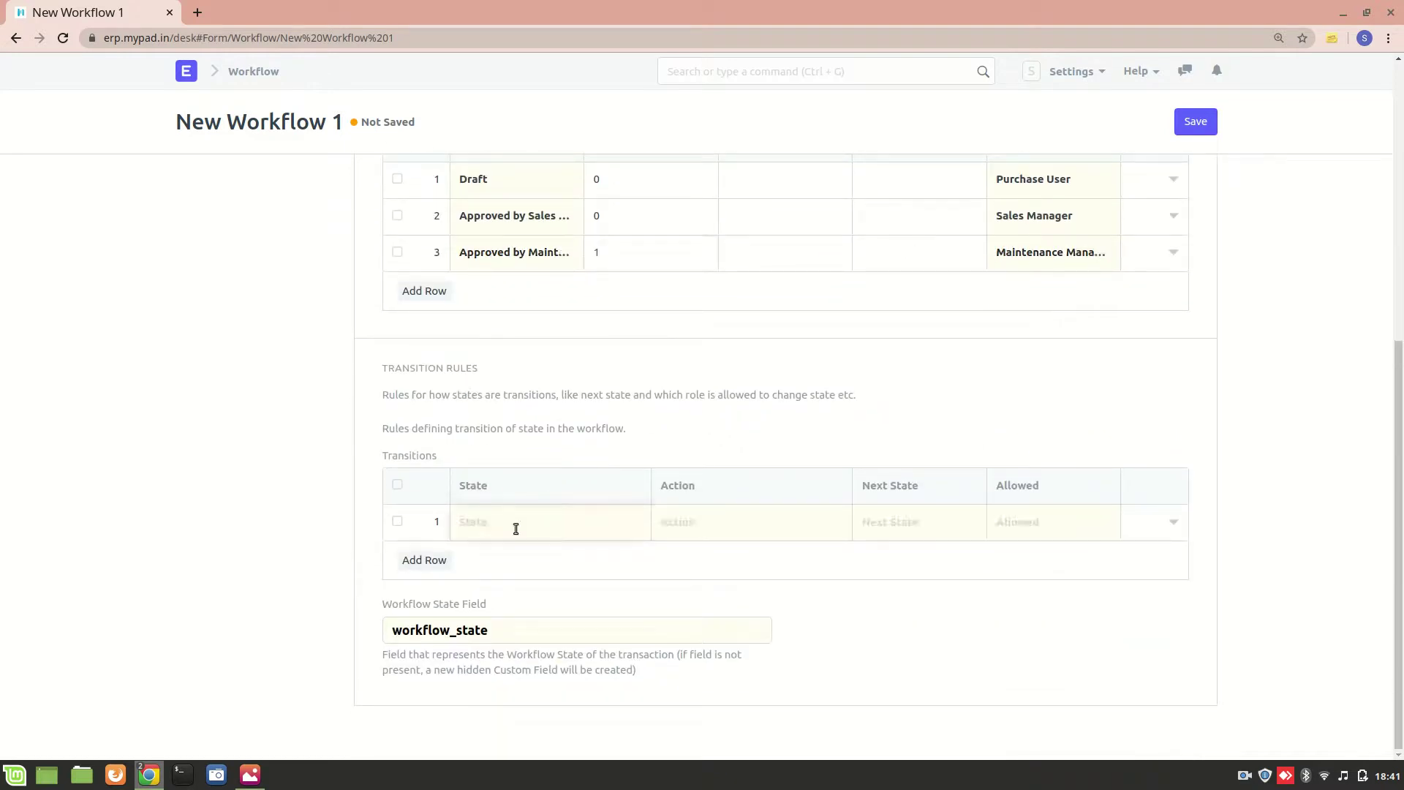
scroll(541, 625, down, 3)
click(489, 590)
click(687, 520)
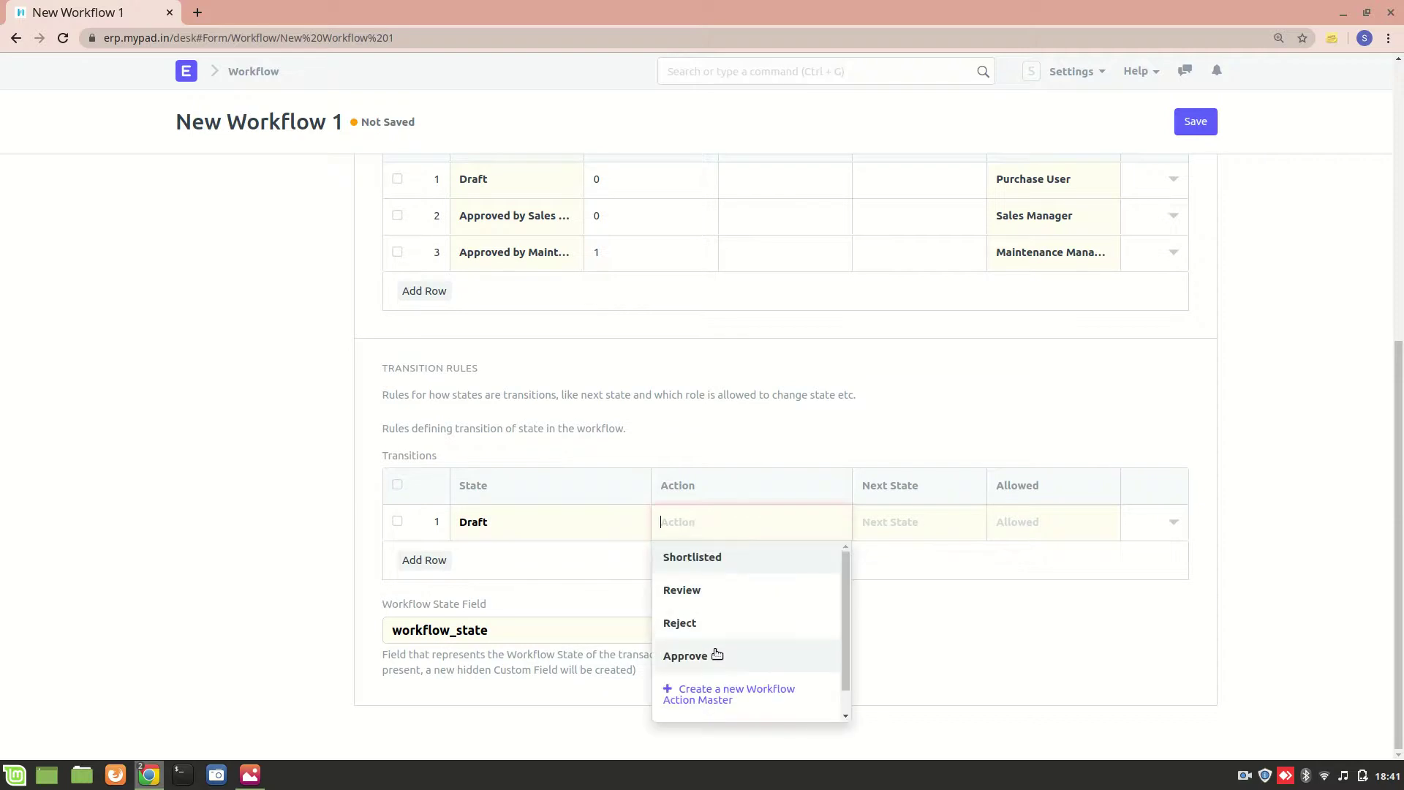
click(715, 656)
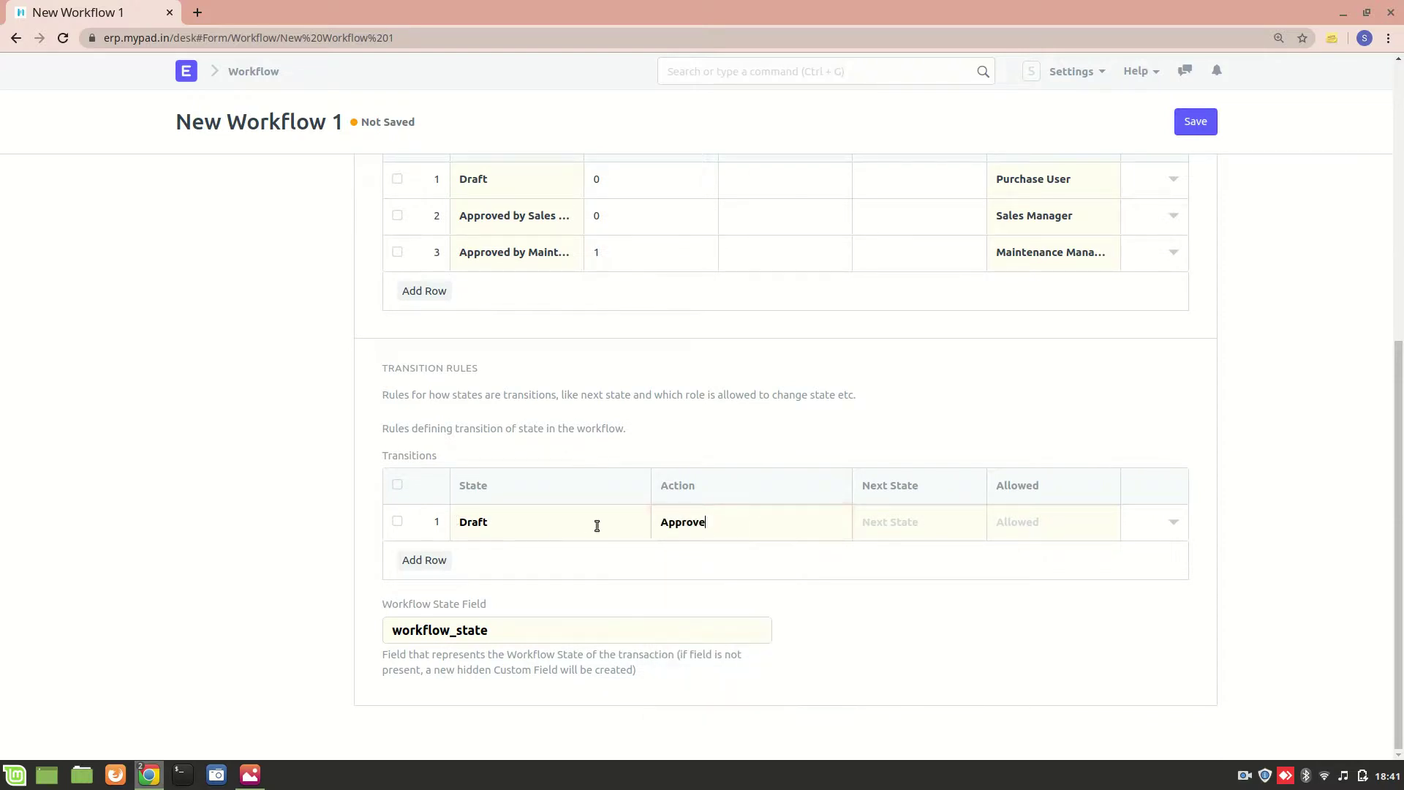
Step: Set Next State to Approved by Sales Manager, allow Sales Manager, and add another transition row
click(919, 510)
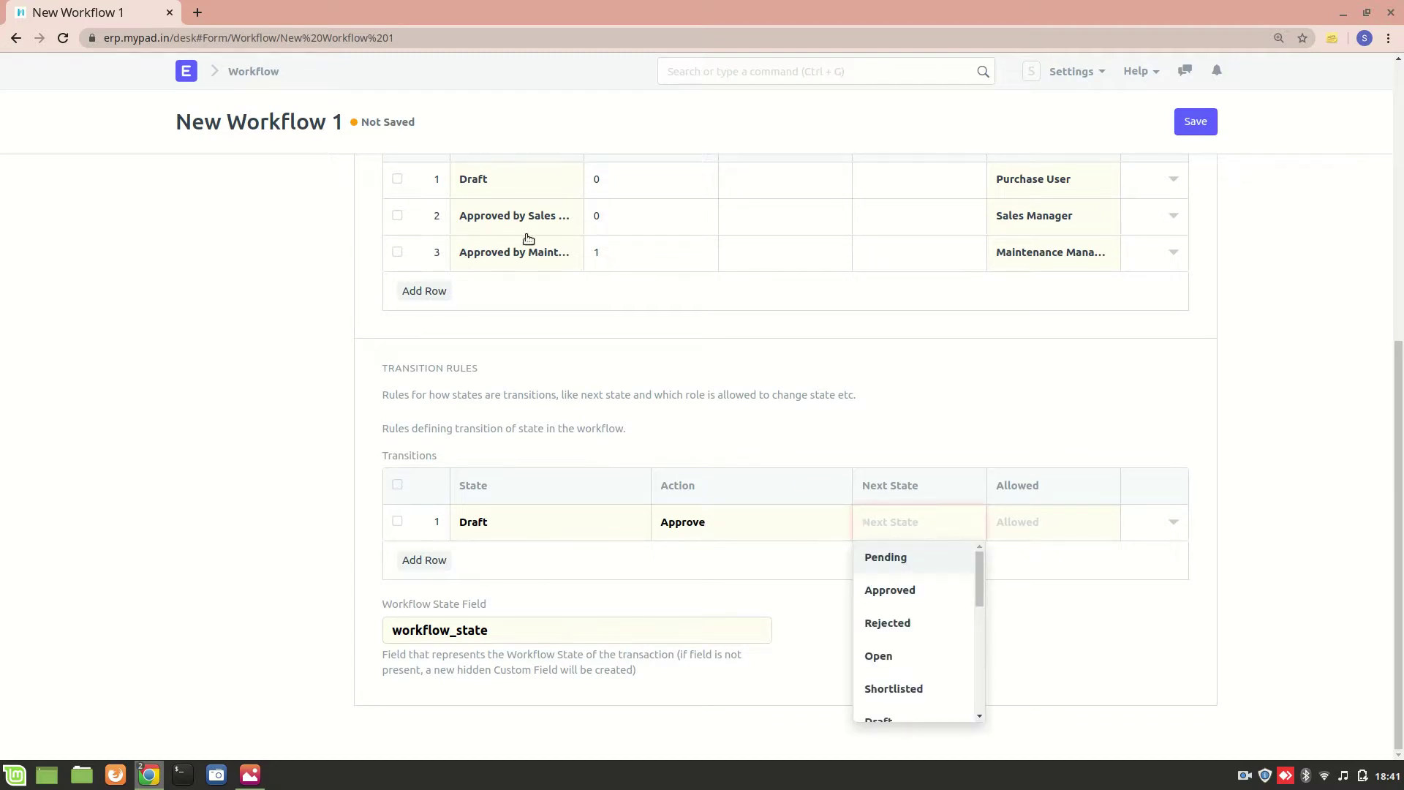
scroll(899, 656, down, 5)
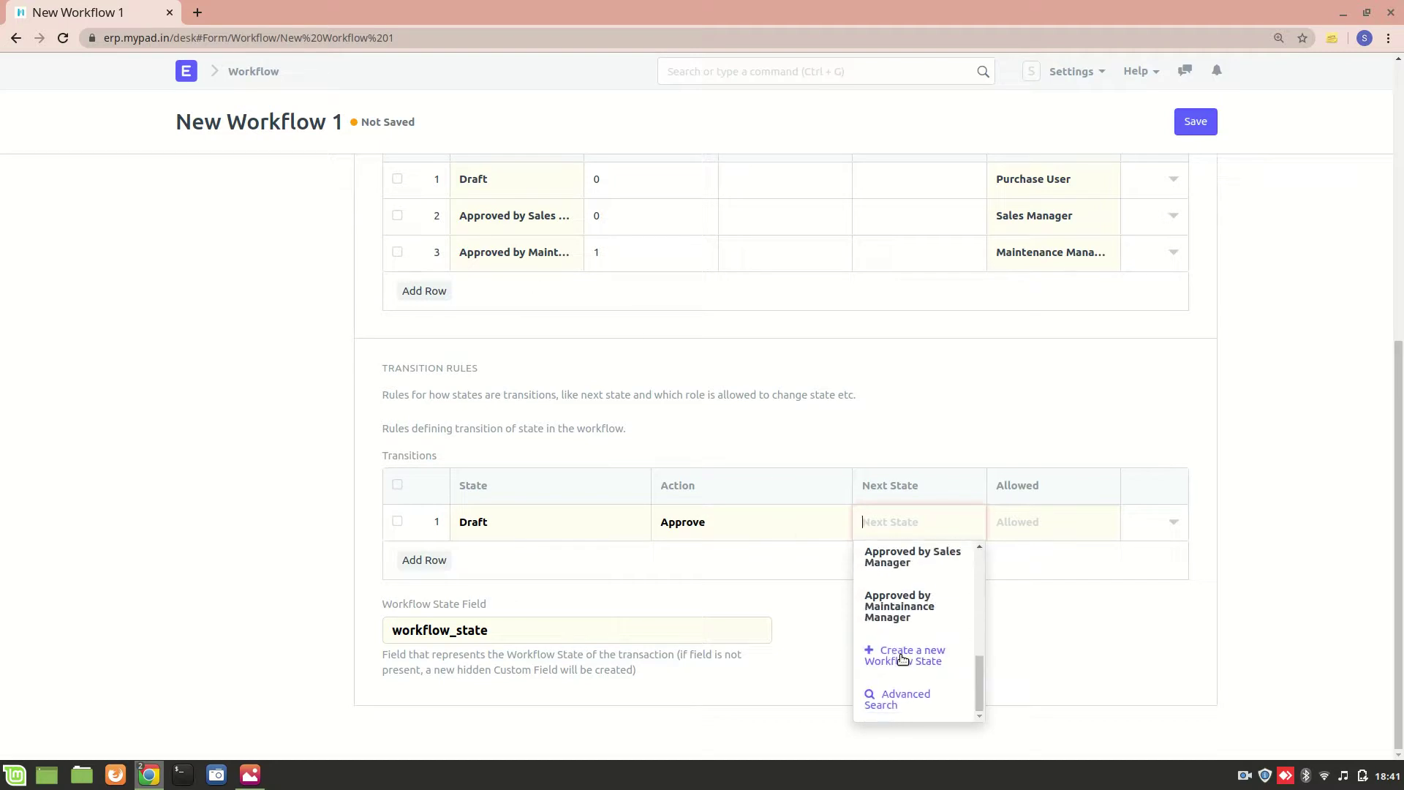
click(905, 587)
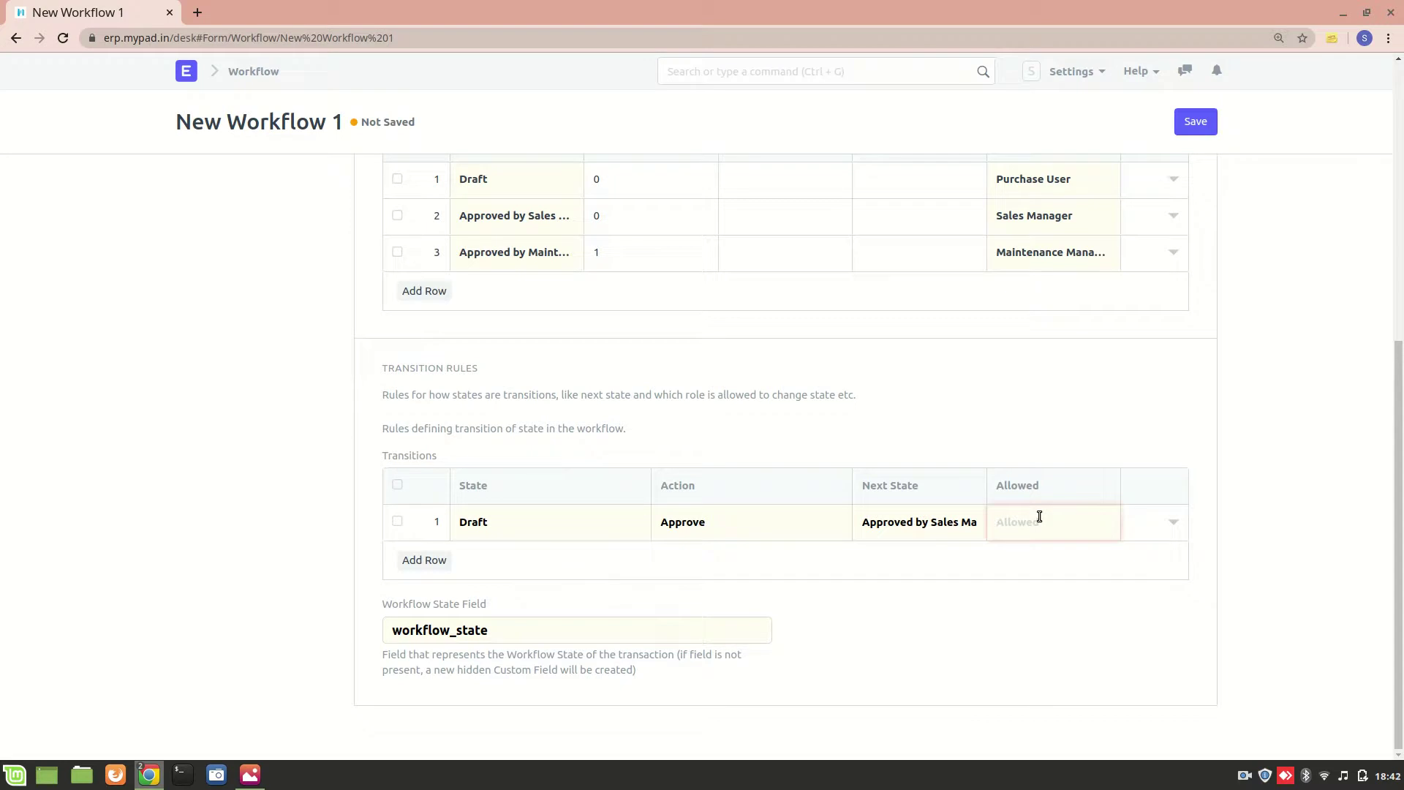
text(sales manage)
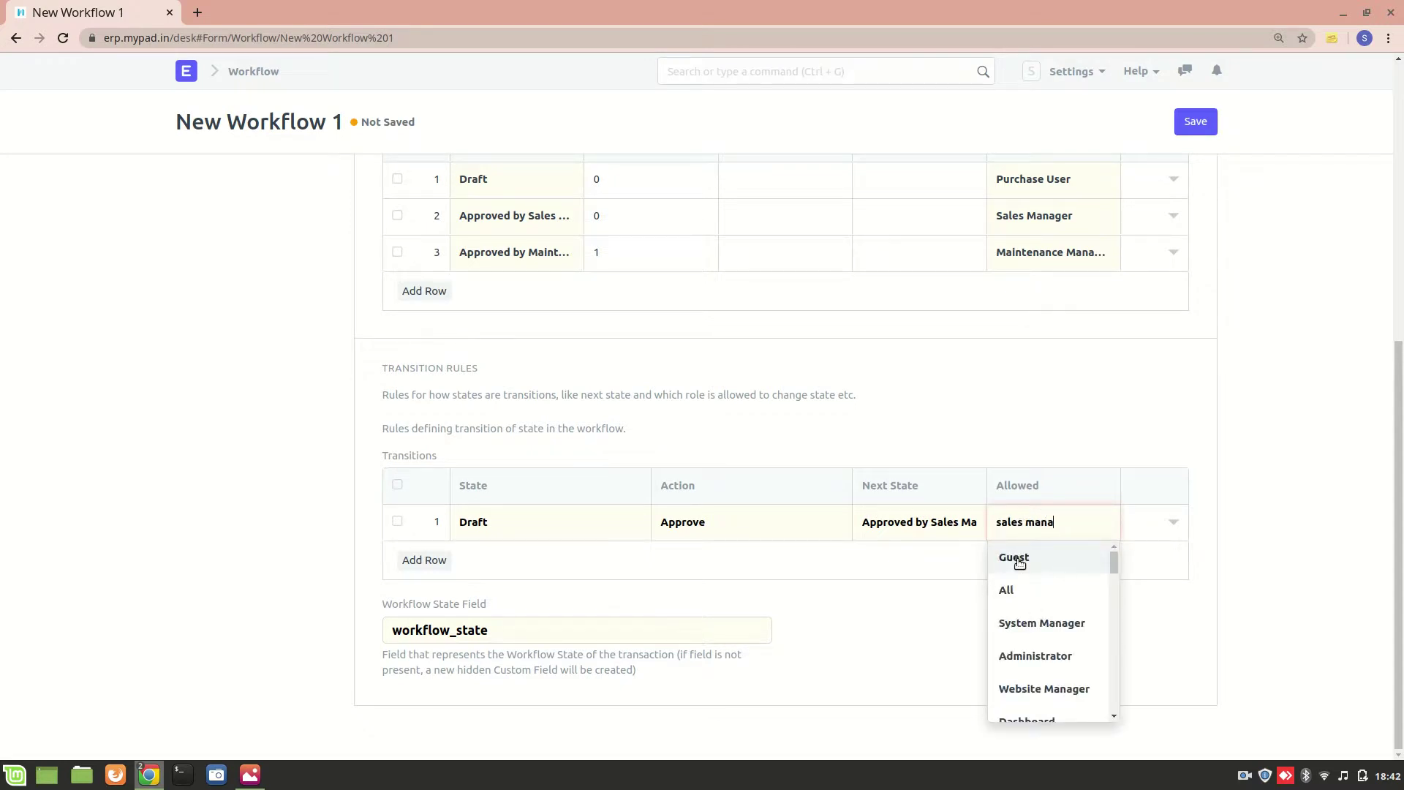
click(1056, 560)
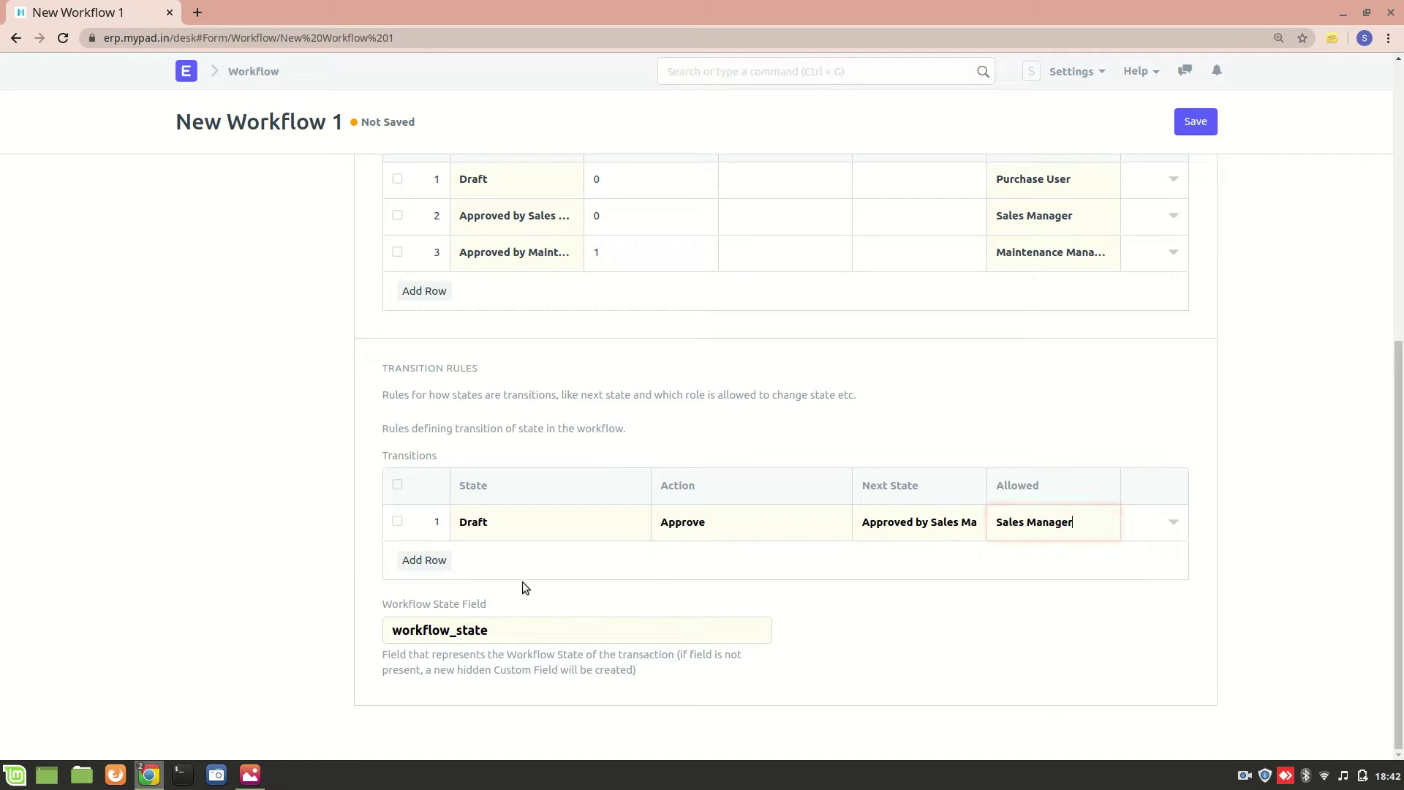
click(424, 559)
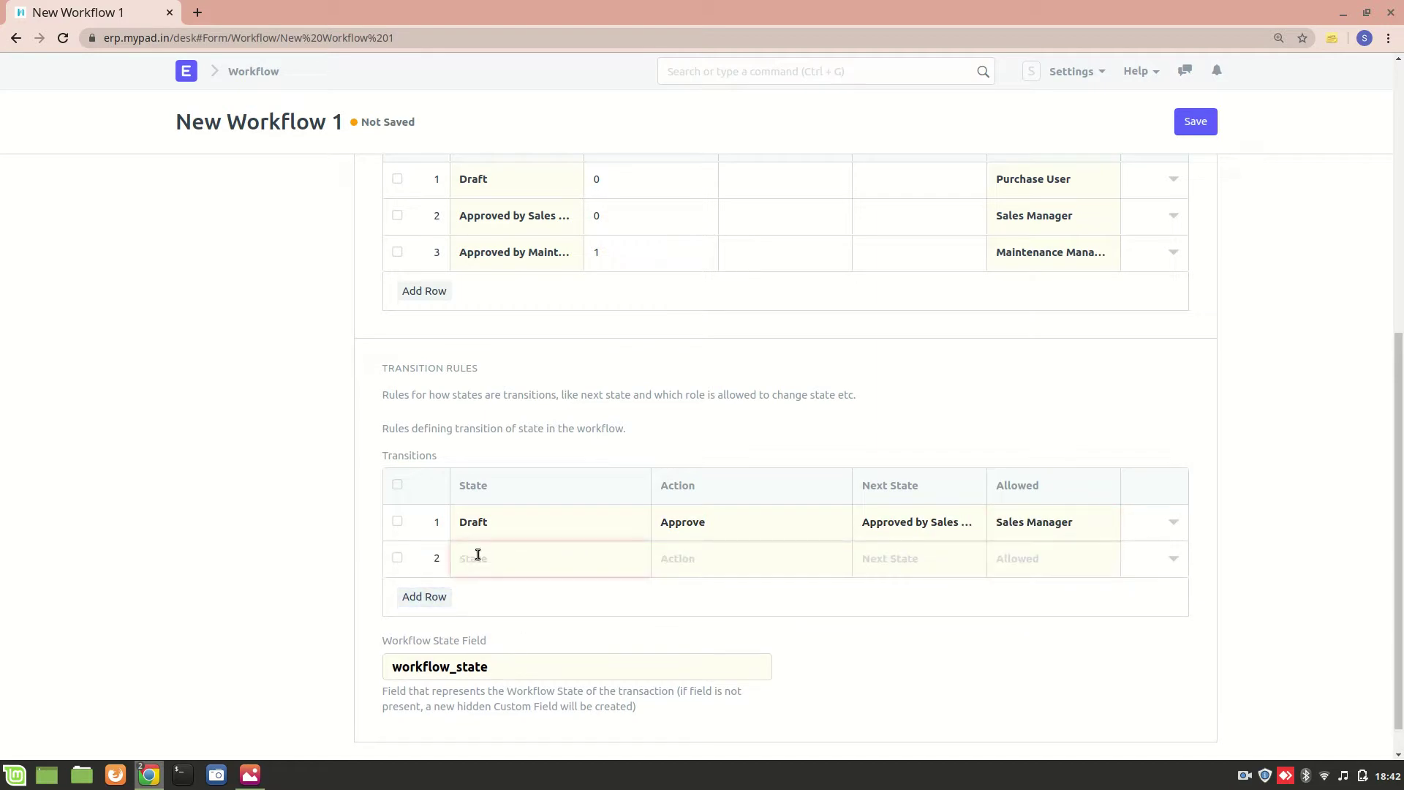
Step: Fill transition row 2 as Draft, Reject, Next State Draft, allowed for Sales Manager, and add a third row
click(533, 549)
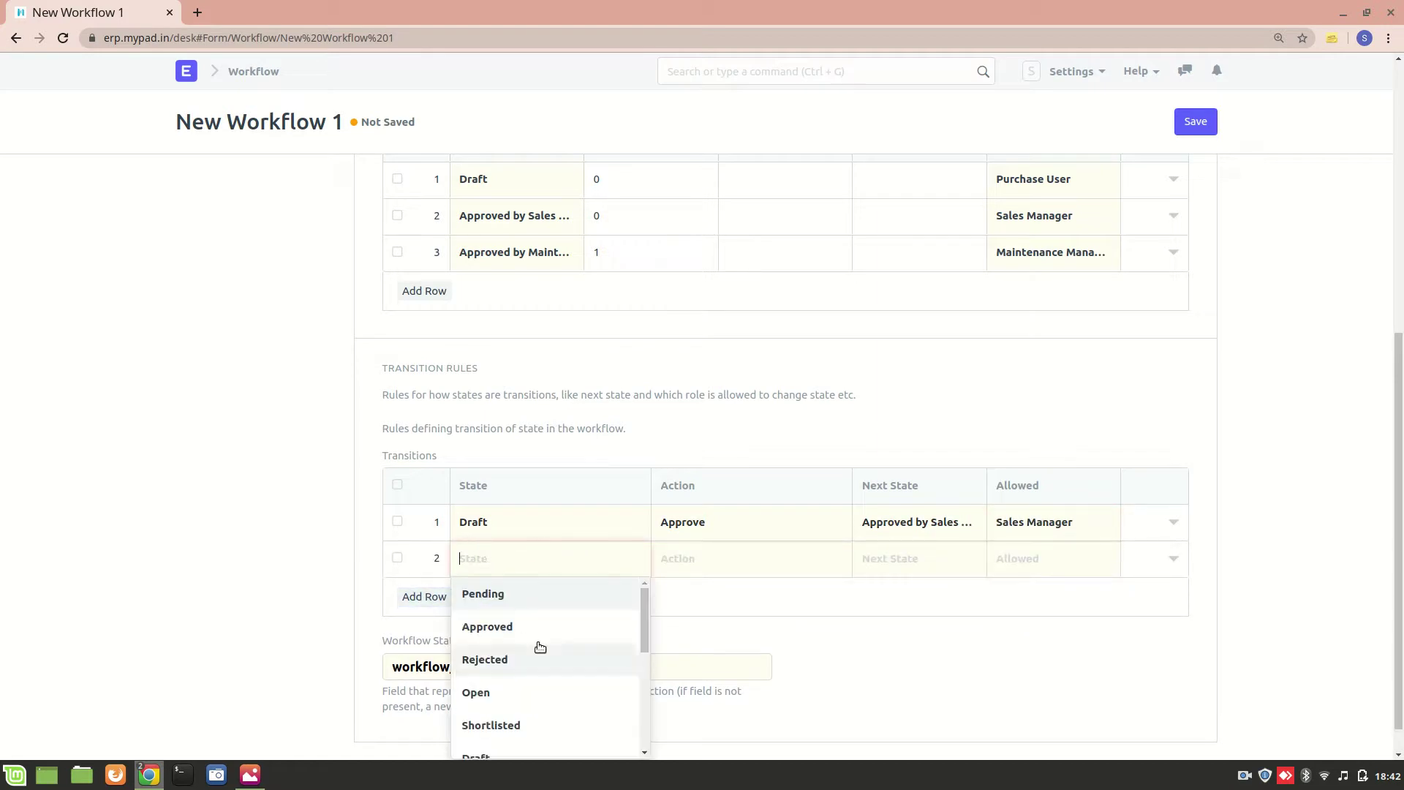
scroll(539, 647, down, 3)
scroll(545, 606, down, 1)
scroll(527, 647, up, 4)
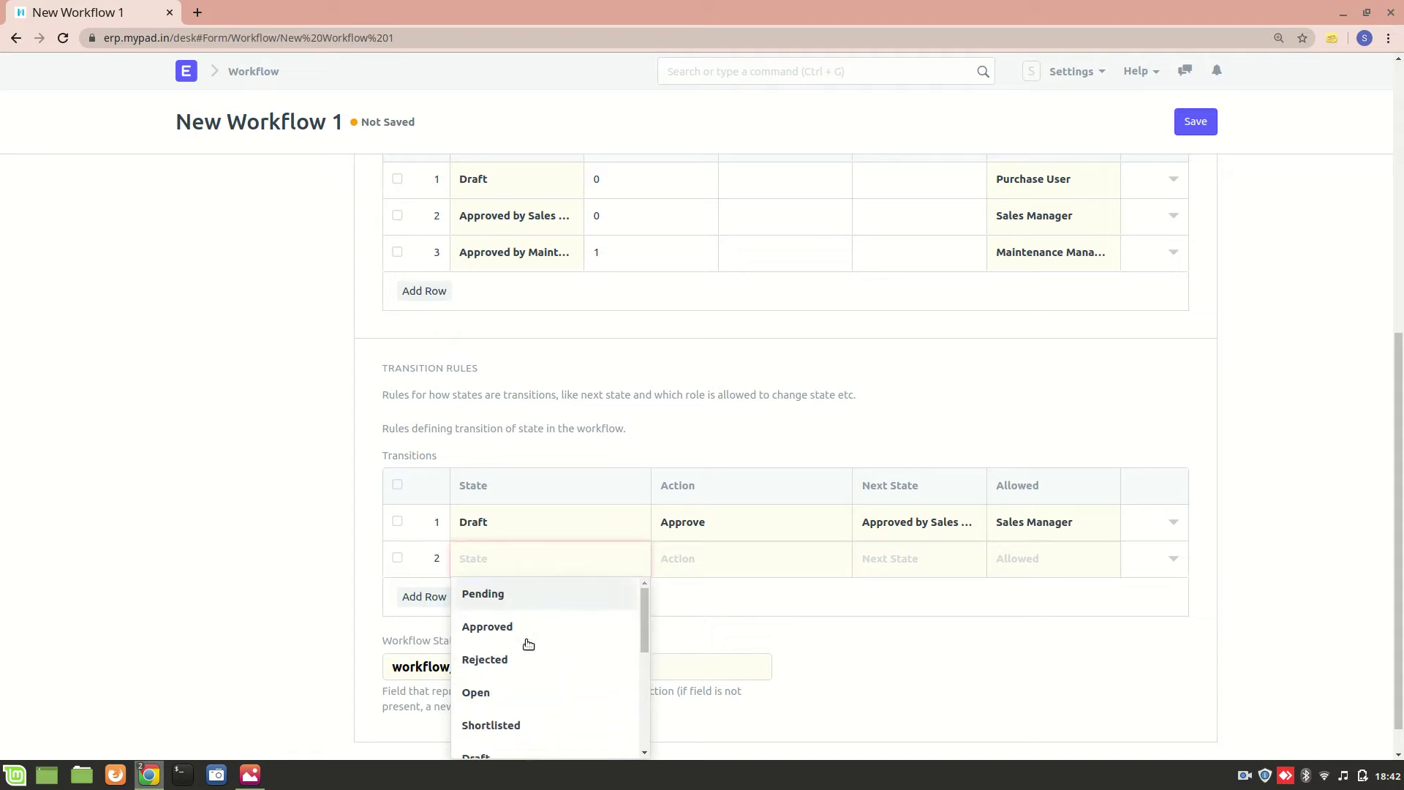
click(484, 757)
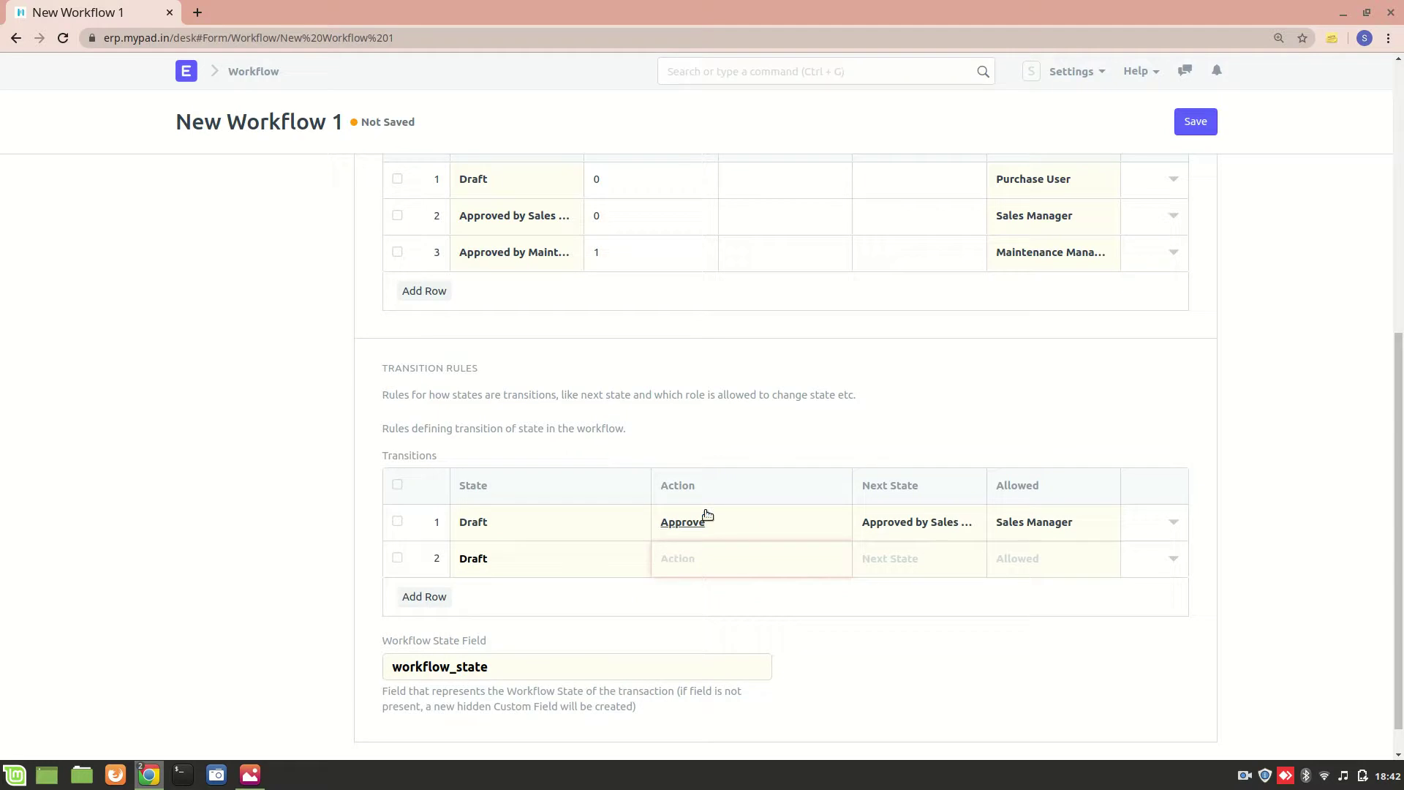
click(695, 658)
click(888, 552)
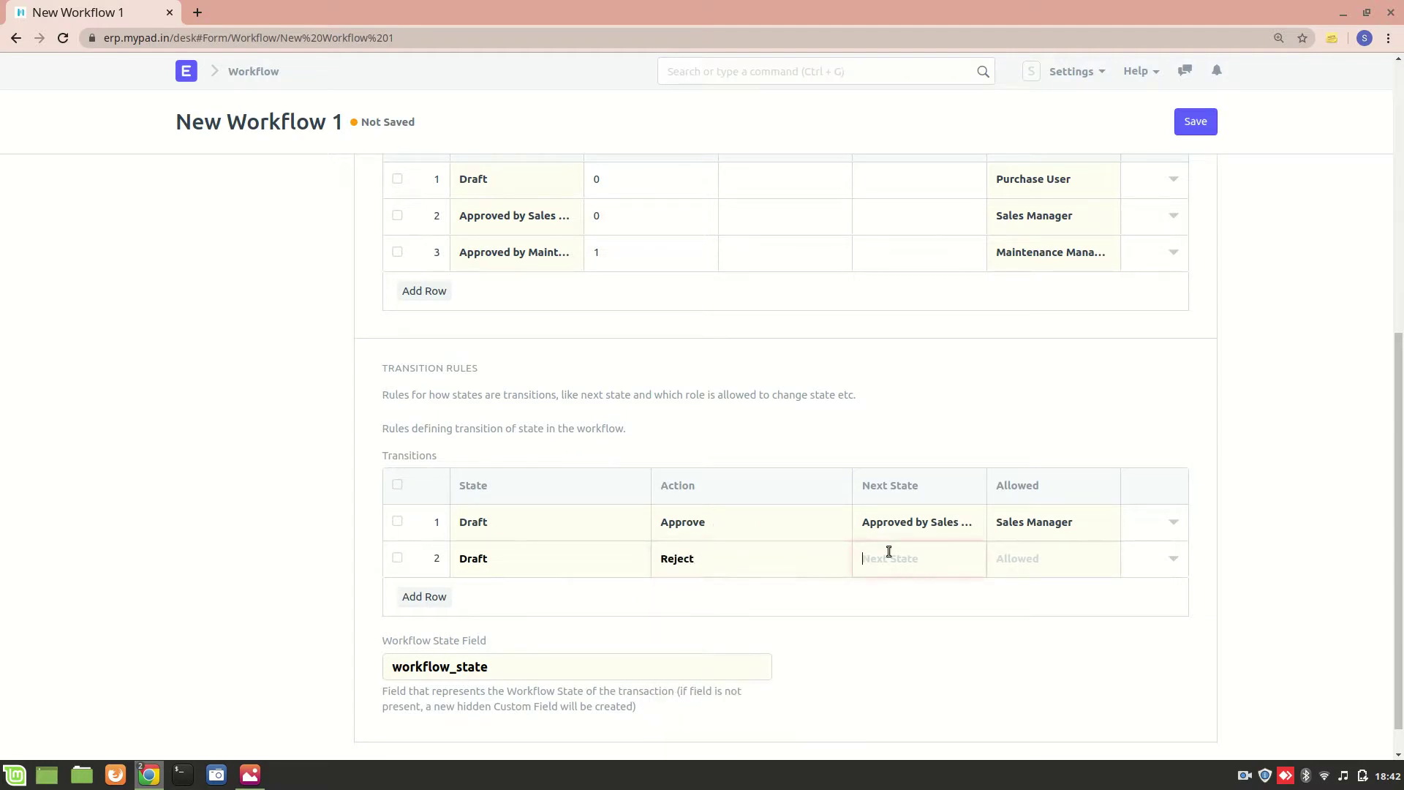
scroll(906, 651, down, 1)
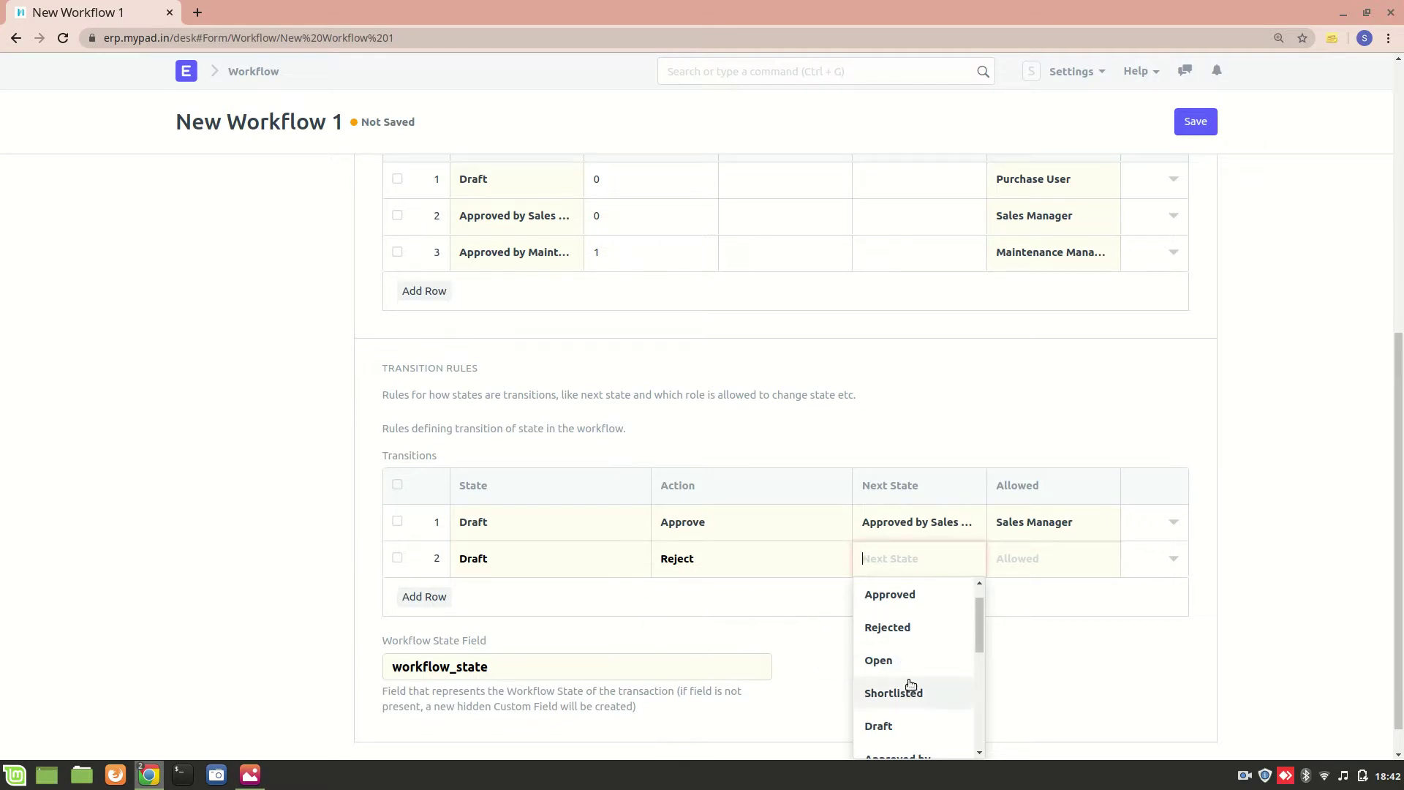
click(890, 725)
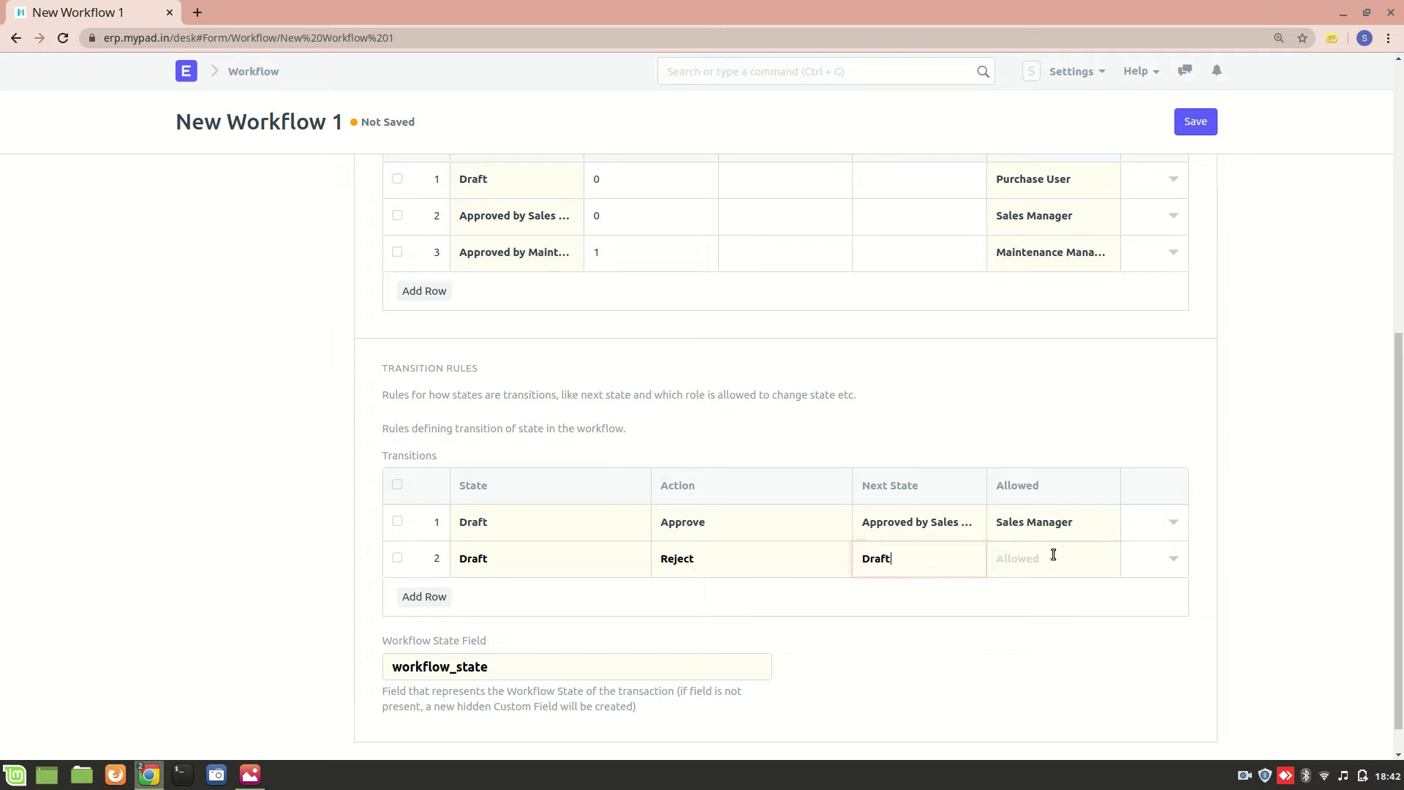
text(Sales Ma)
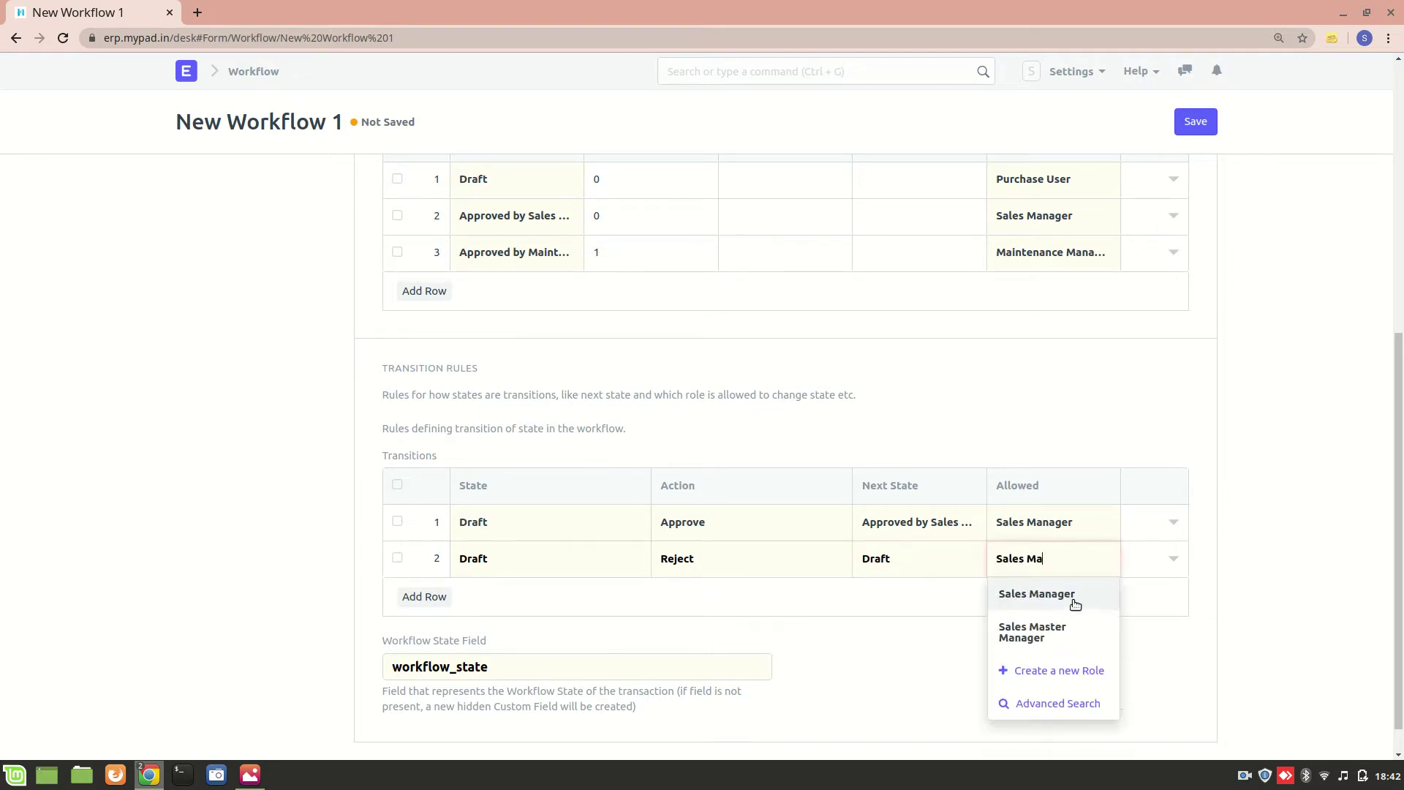
click(1078, 601)
click(424, 596)
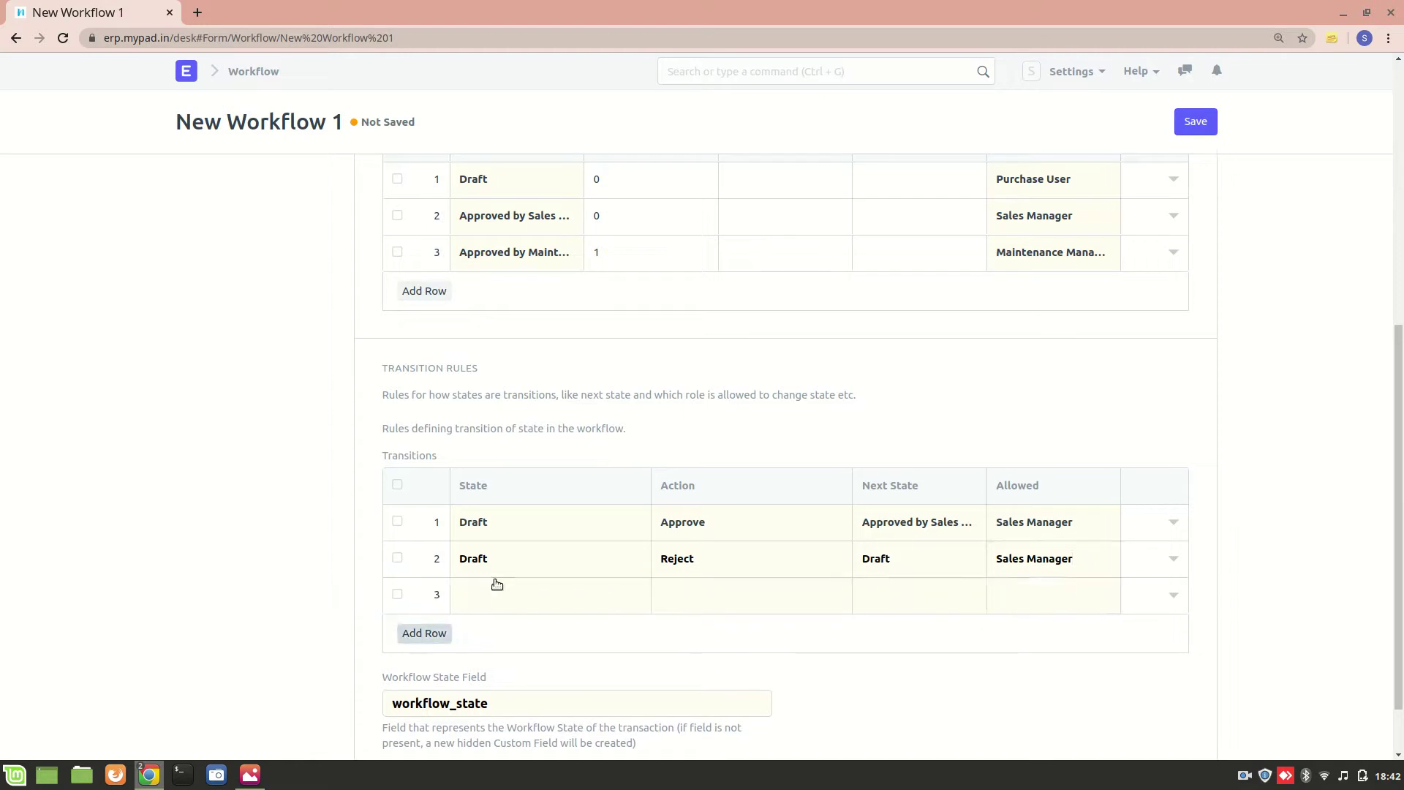
Step: In transition row 3, set State to Approved by Sales Manager and Action to Approve
click(502, 585)
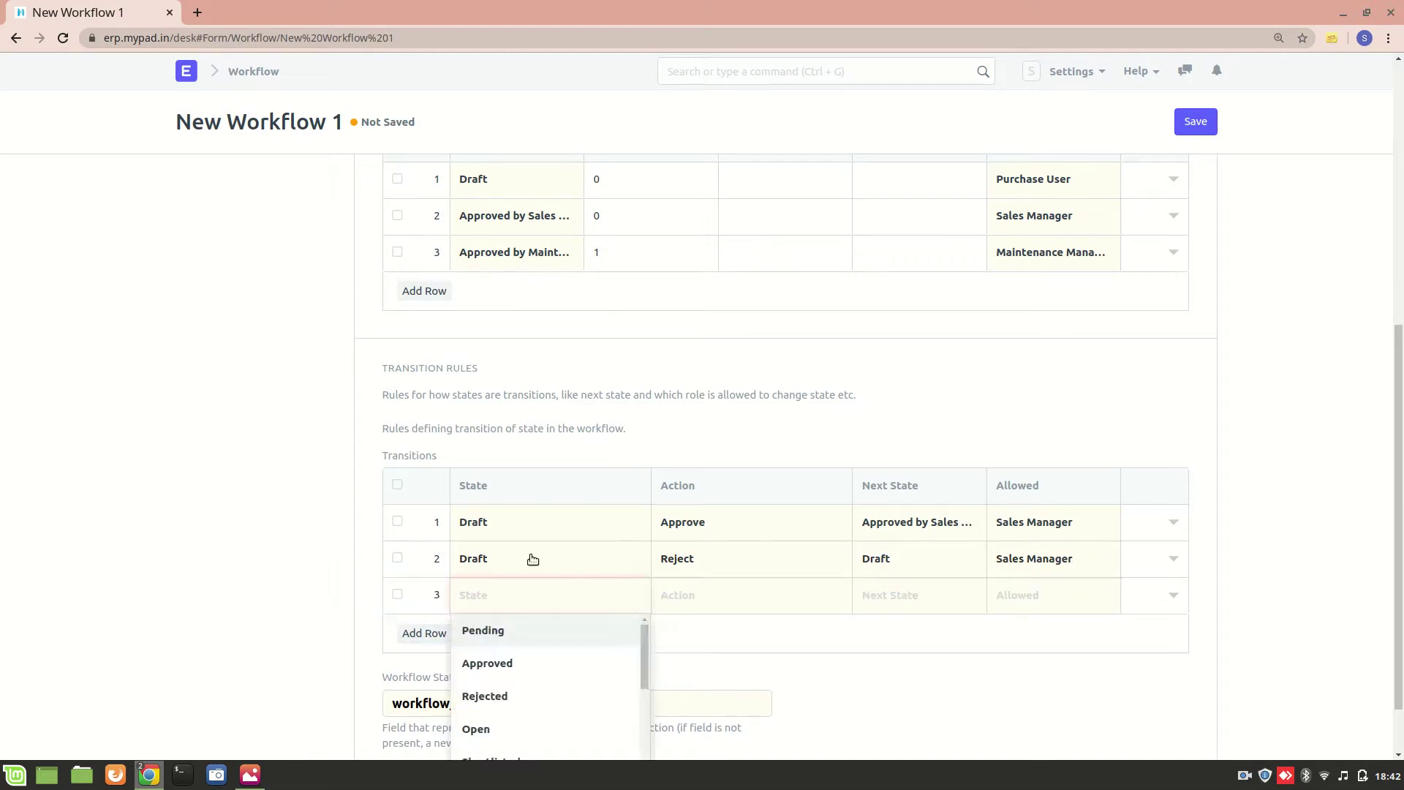
scroll(512, 643, down, 1)
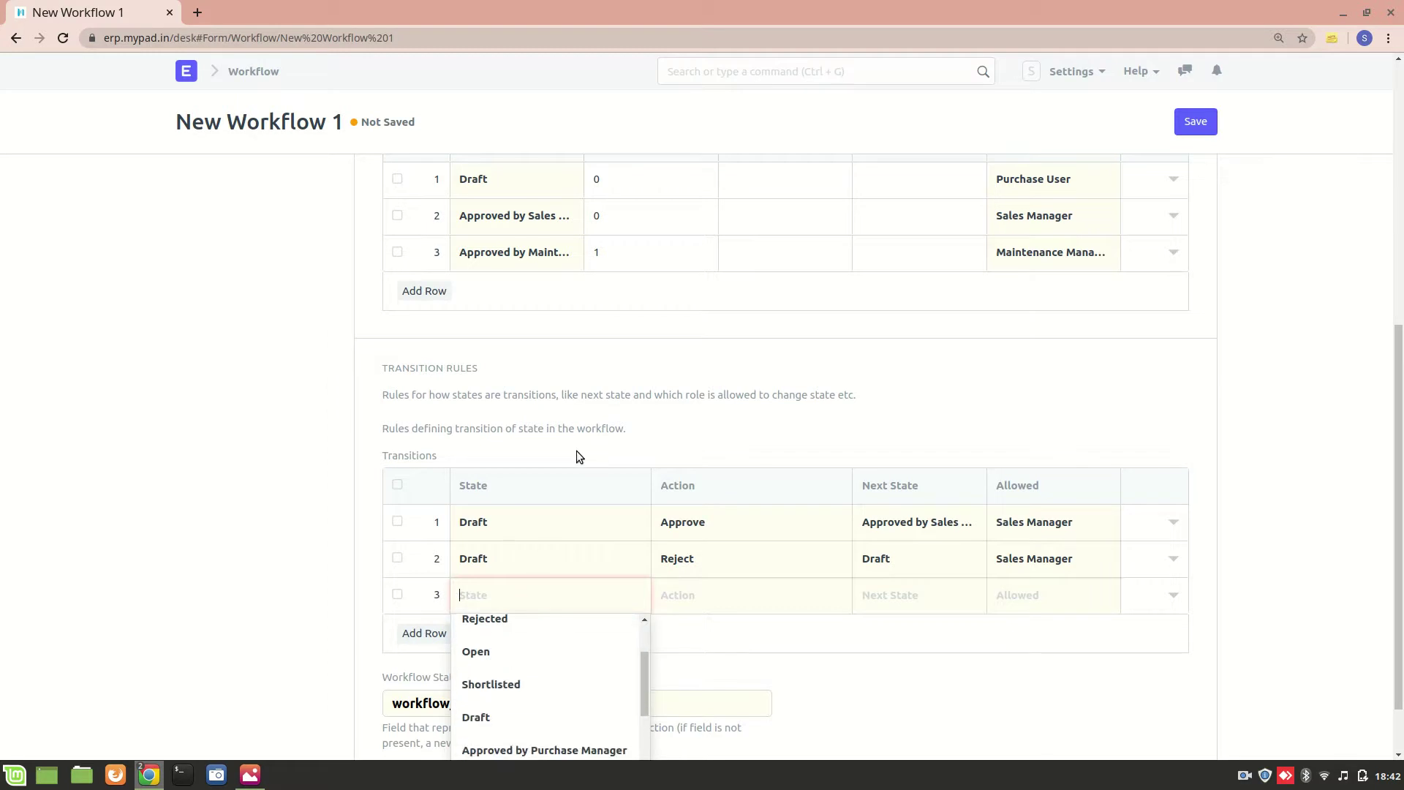
scroll(577, 449, down, 1)
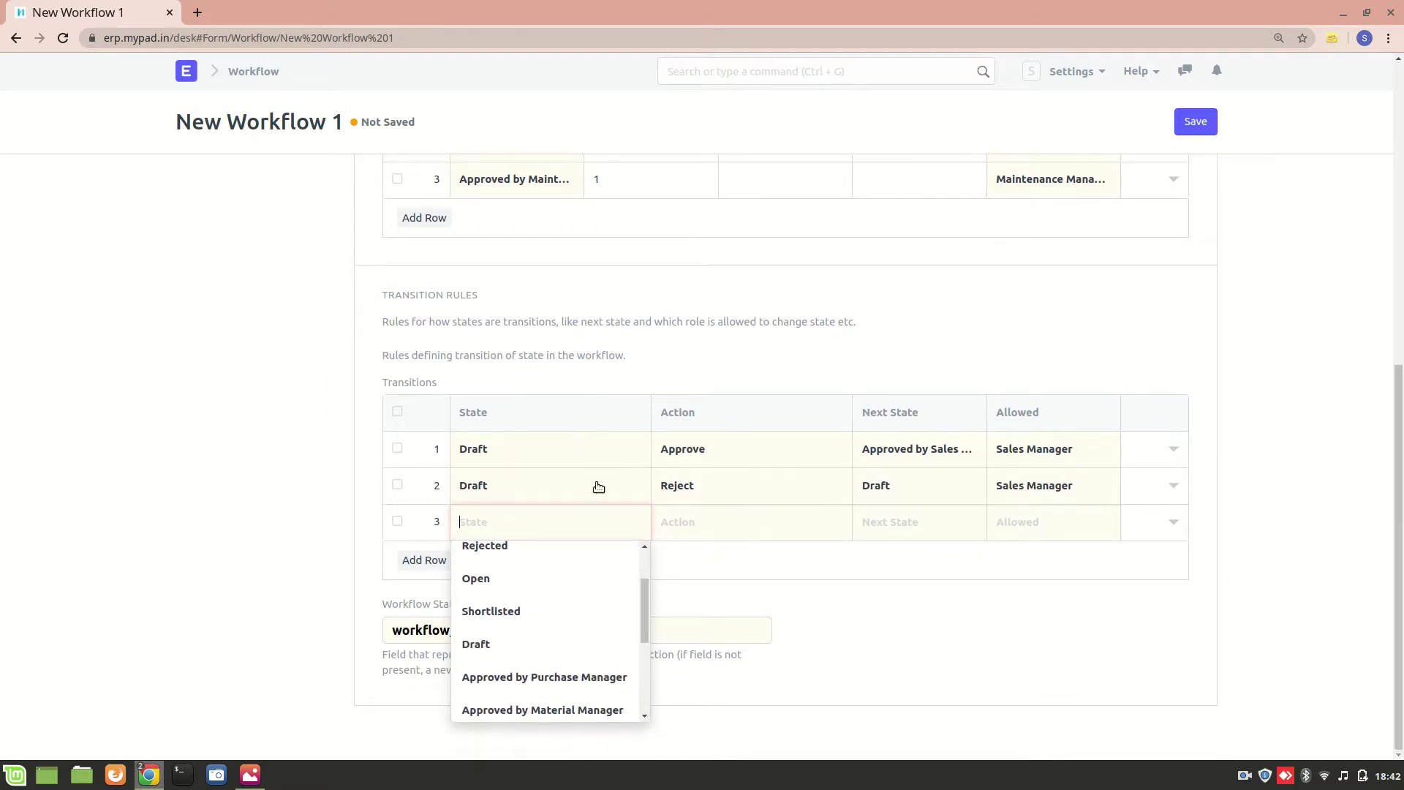
scroll(556, 621, down, 2)
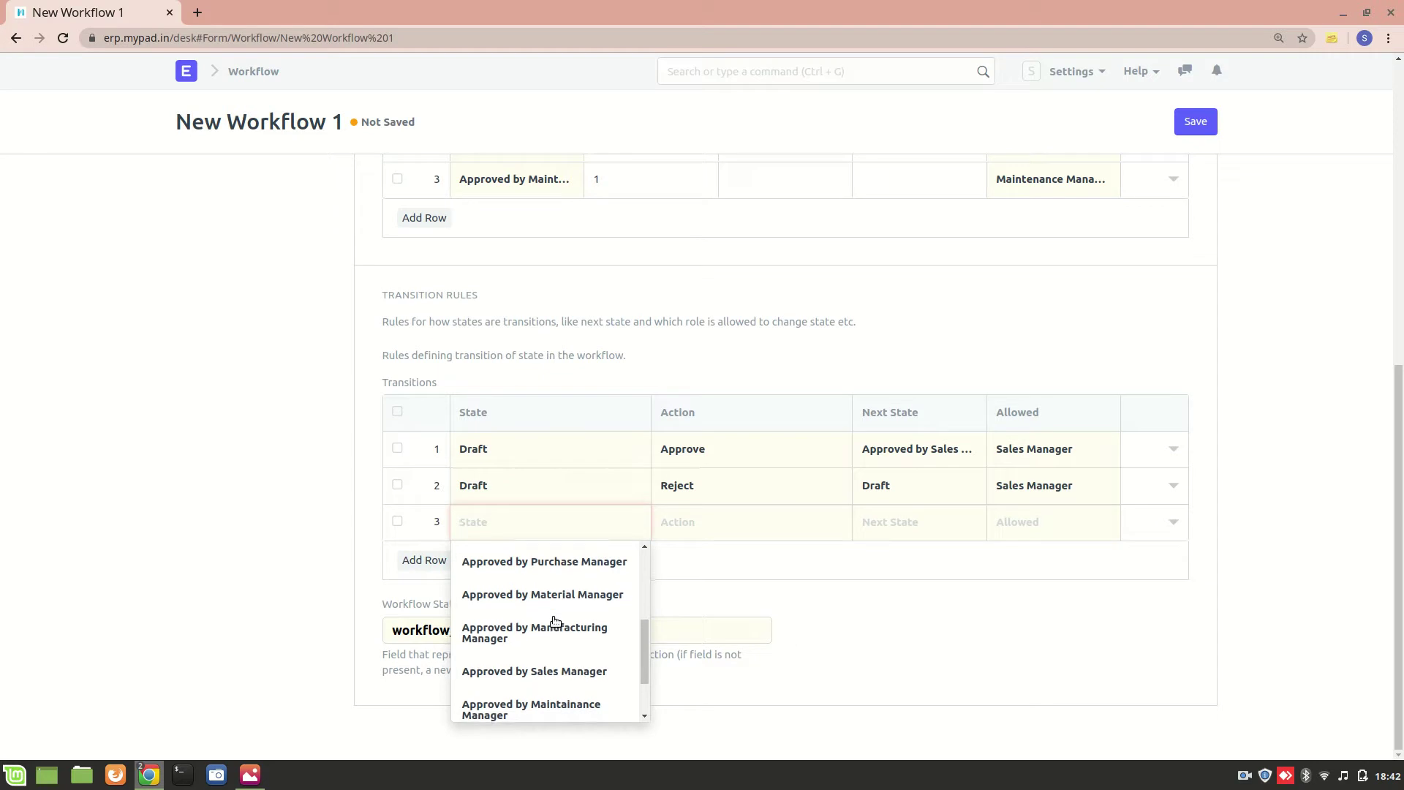
click(556, 672)
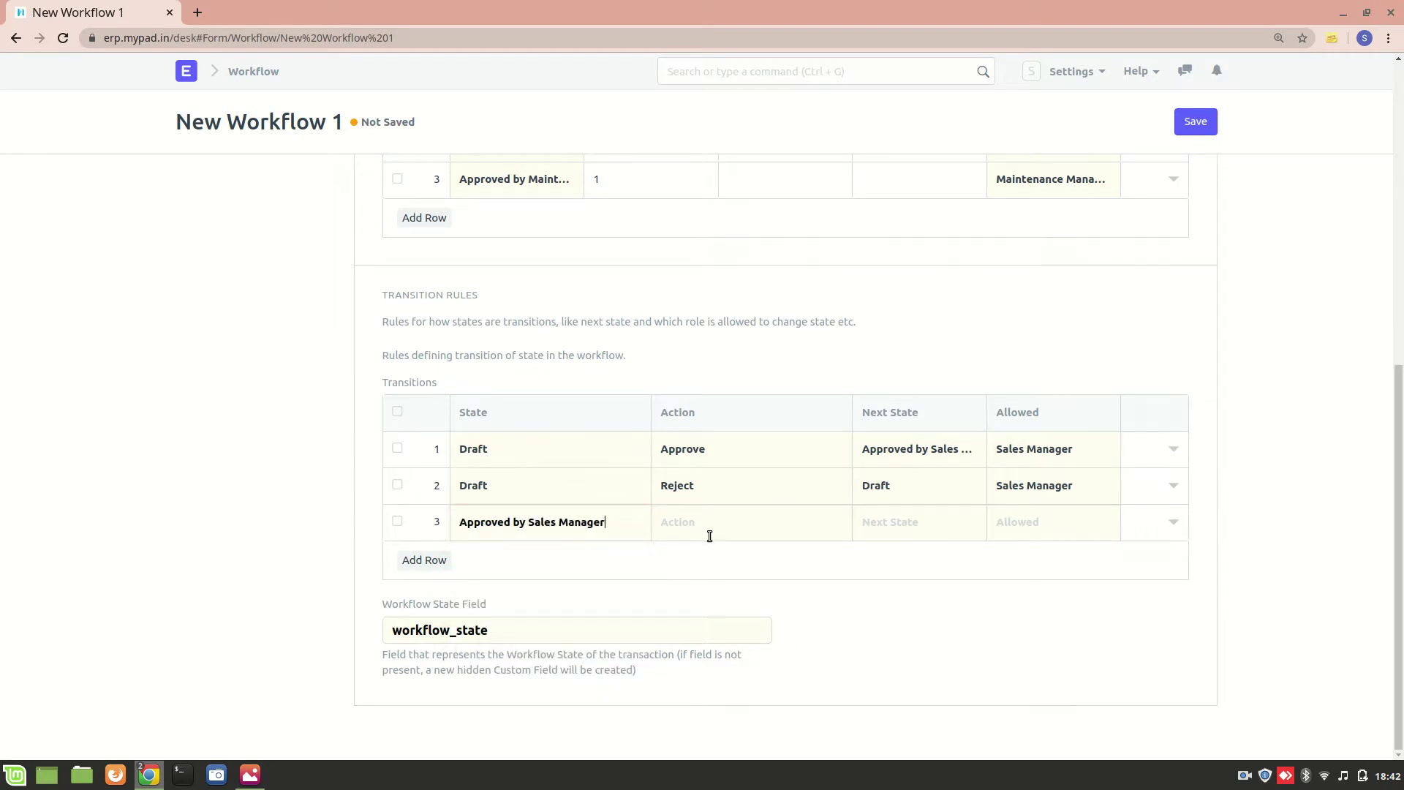
click(686, 523)
click(726, 655)
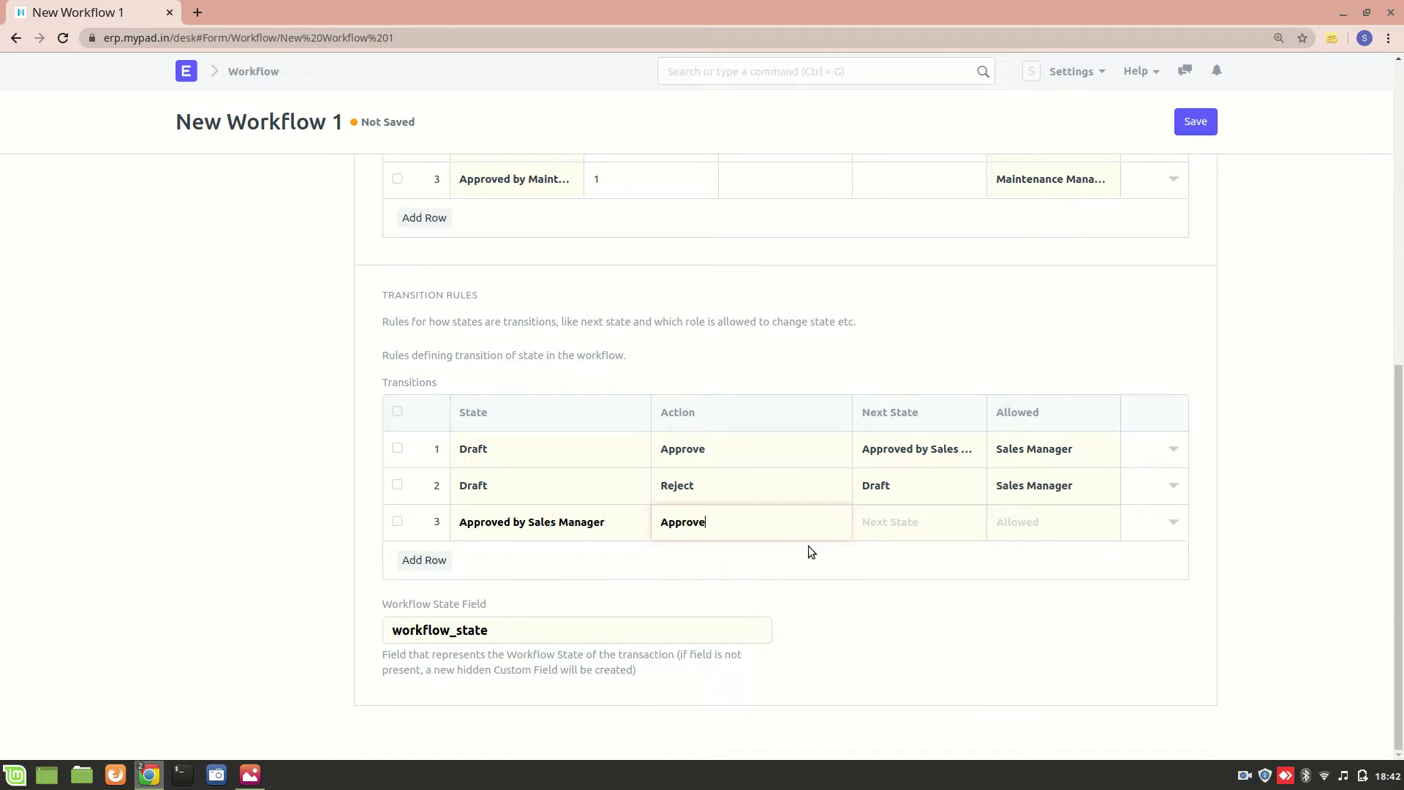
Step: Set row 3's Next State to Approved by Maintainance Manager
click(892, 521)
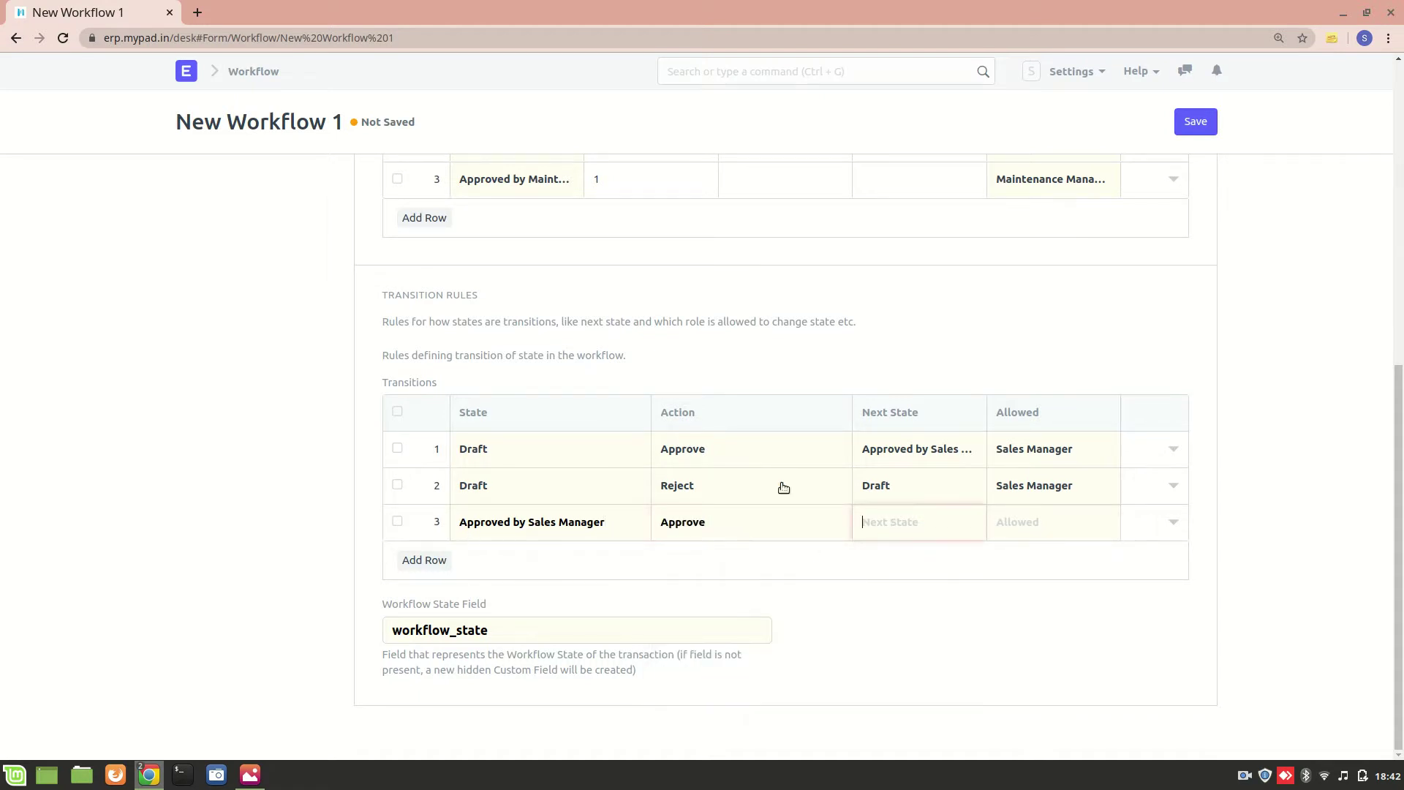
scroll(536, 283, up, 5)
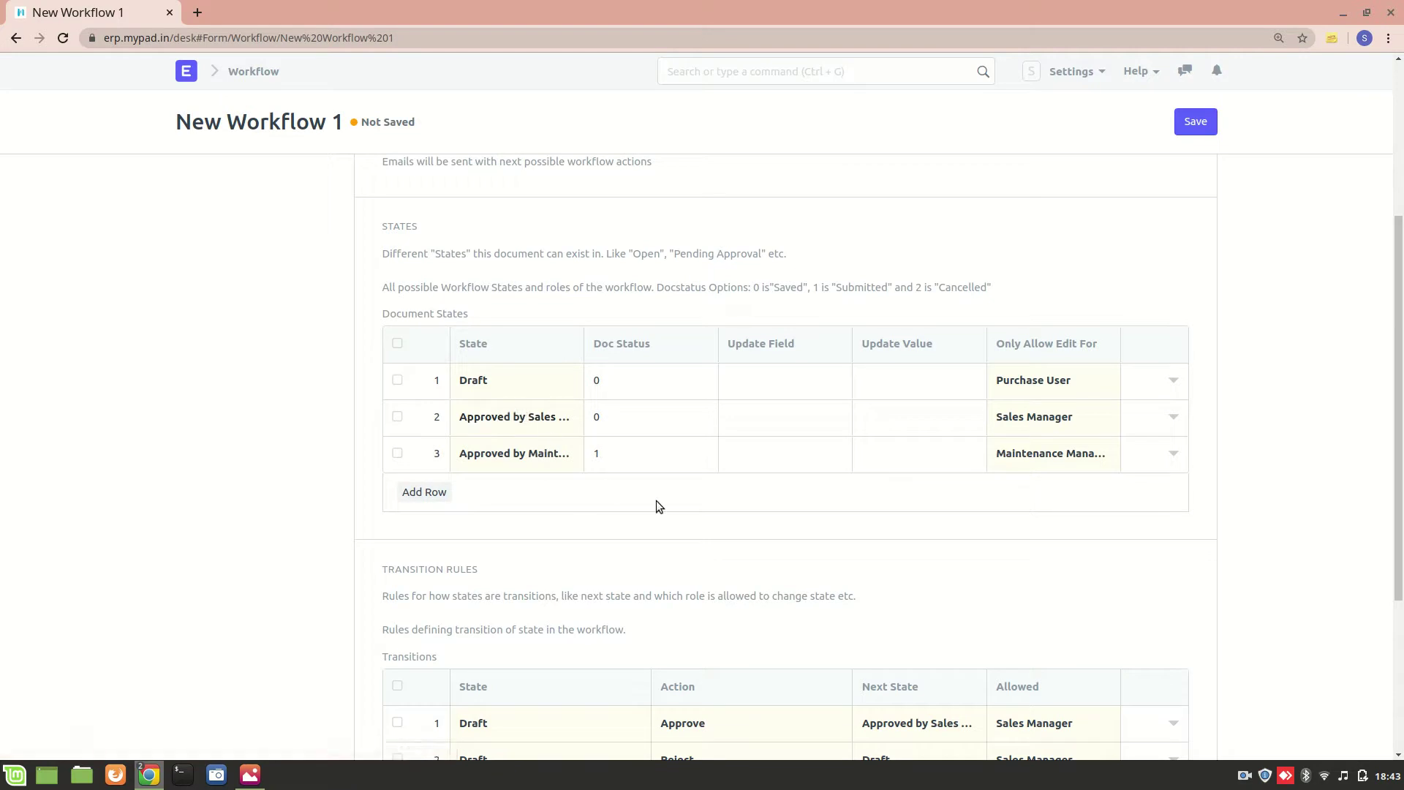
scroll(655, 502, down, 5)
text(approv)
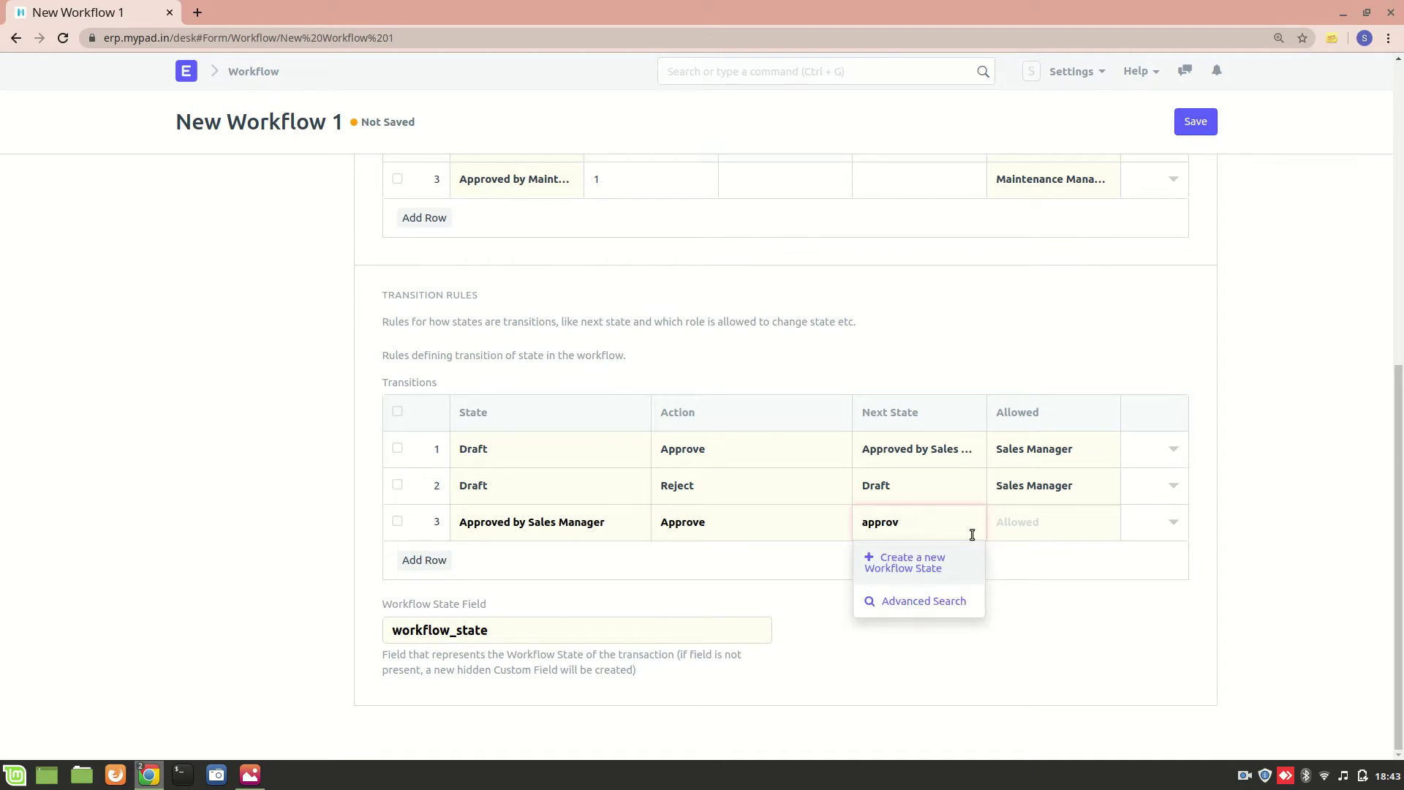
key(BackSpace)
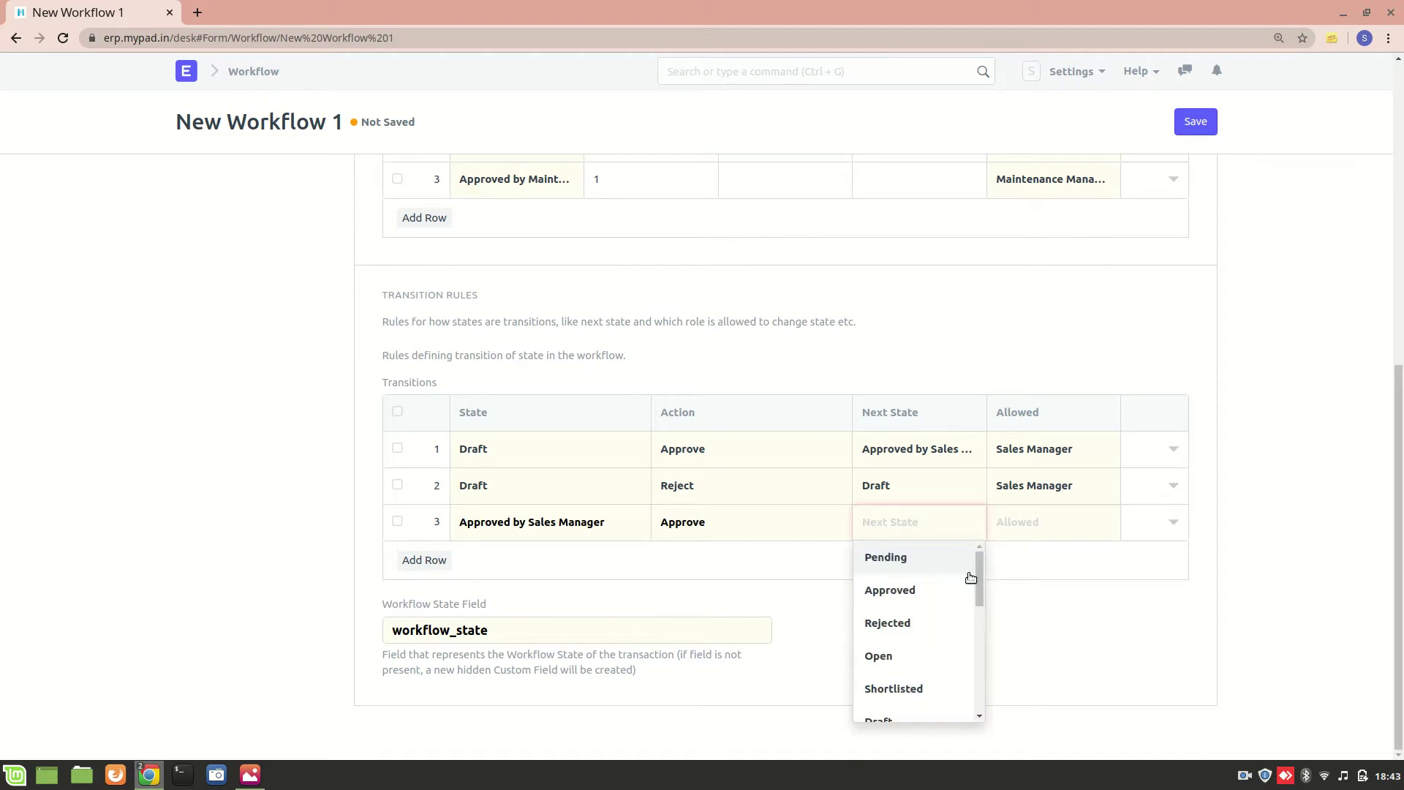
scroll(924, 632, down, 3)
scroll(924, 633, down, 2)
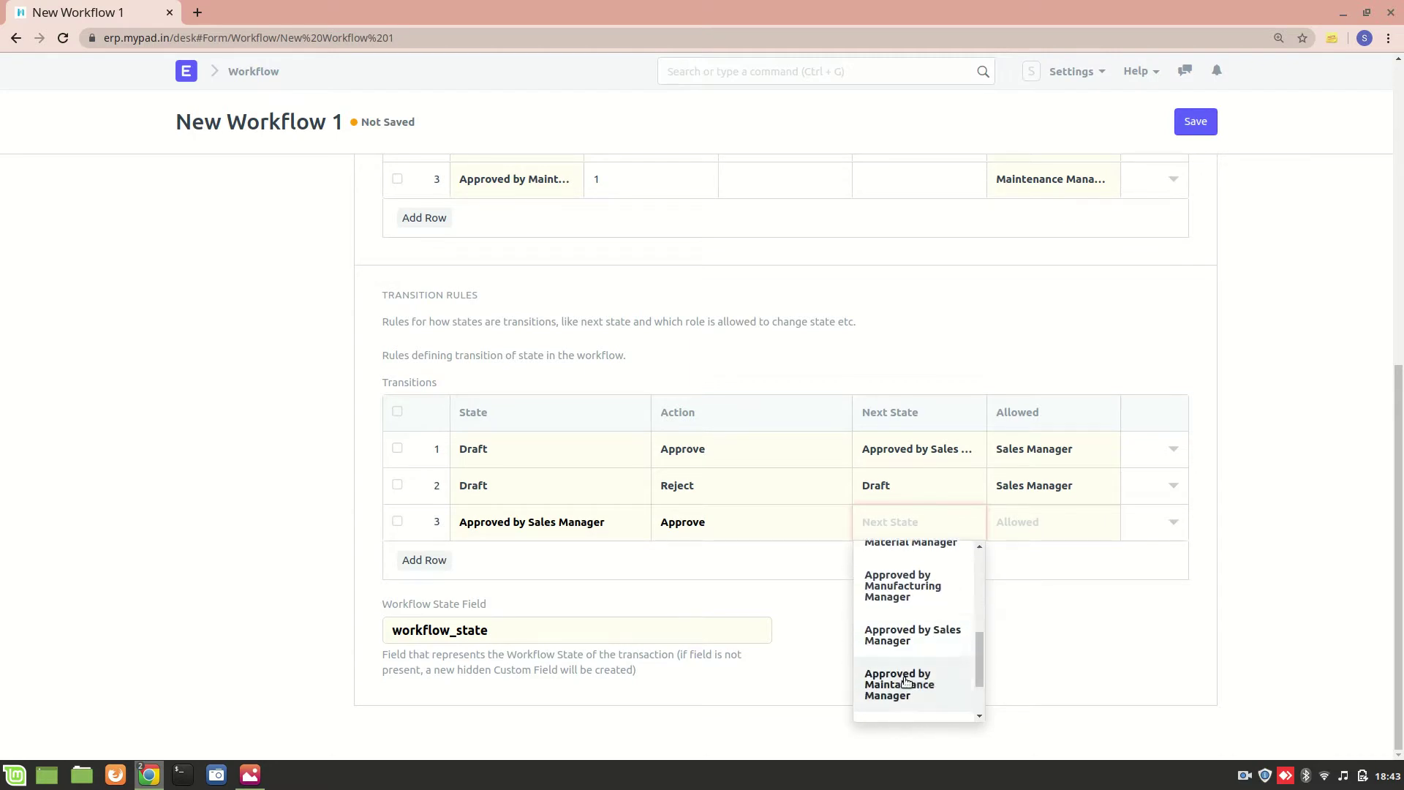
click(906, 685)
Step: Allow Maintenance Manager to perform row 3's transition and add a fourth transition row
click(1046, 514)
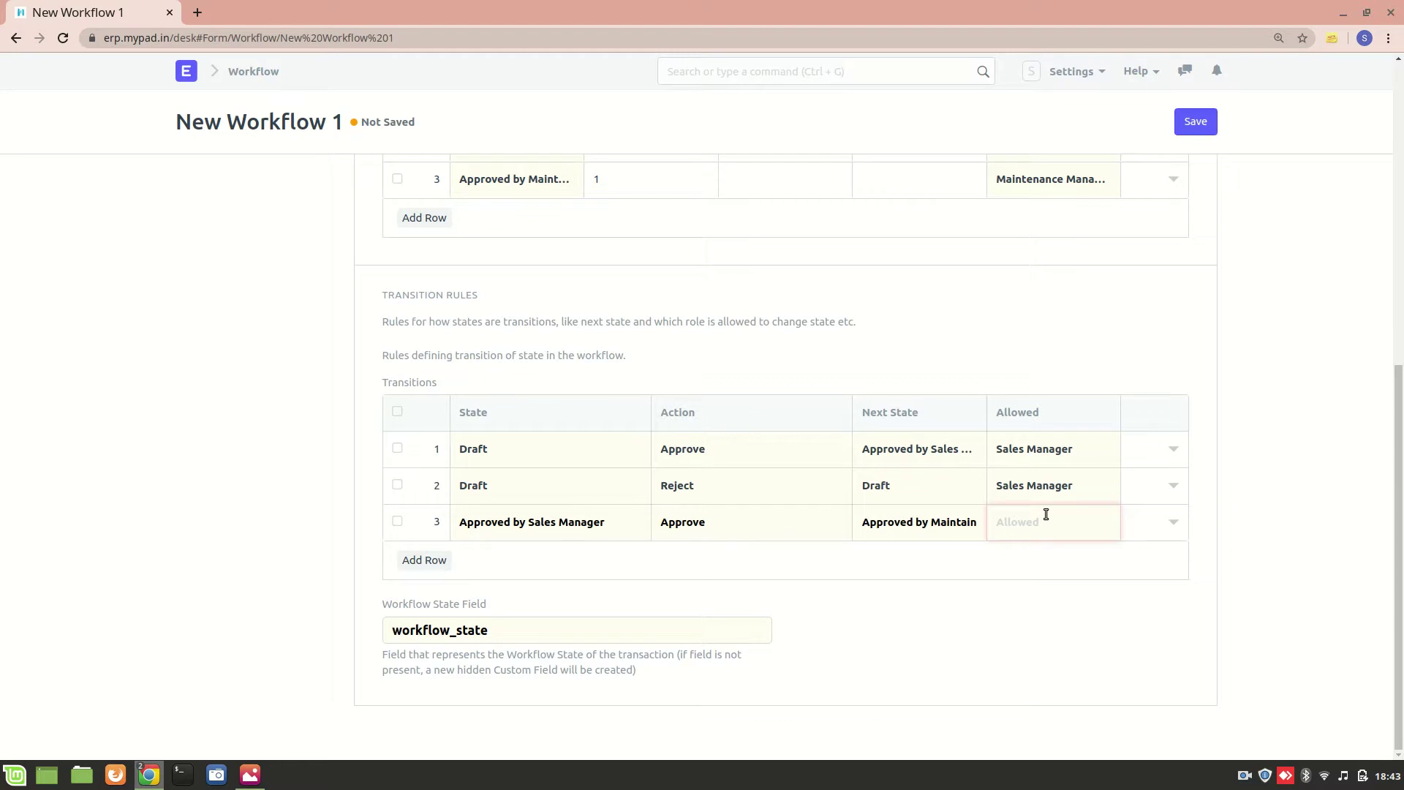
text(mainta)
key(BackSpace)
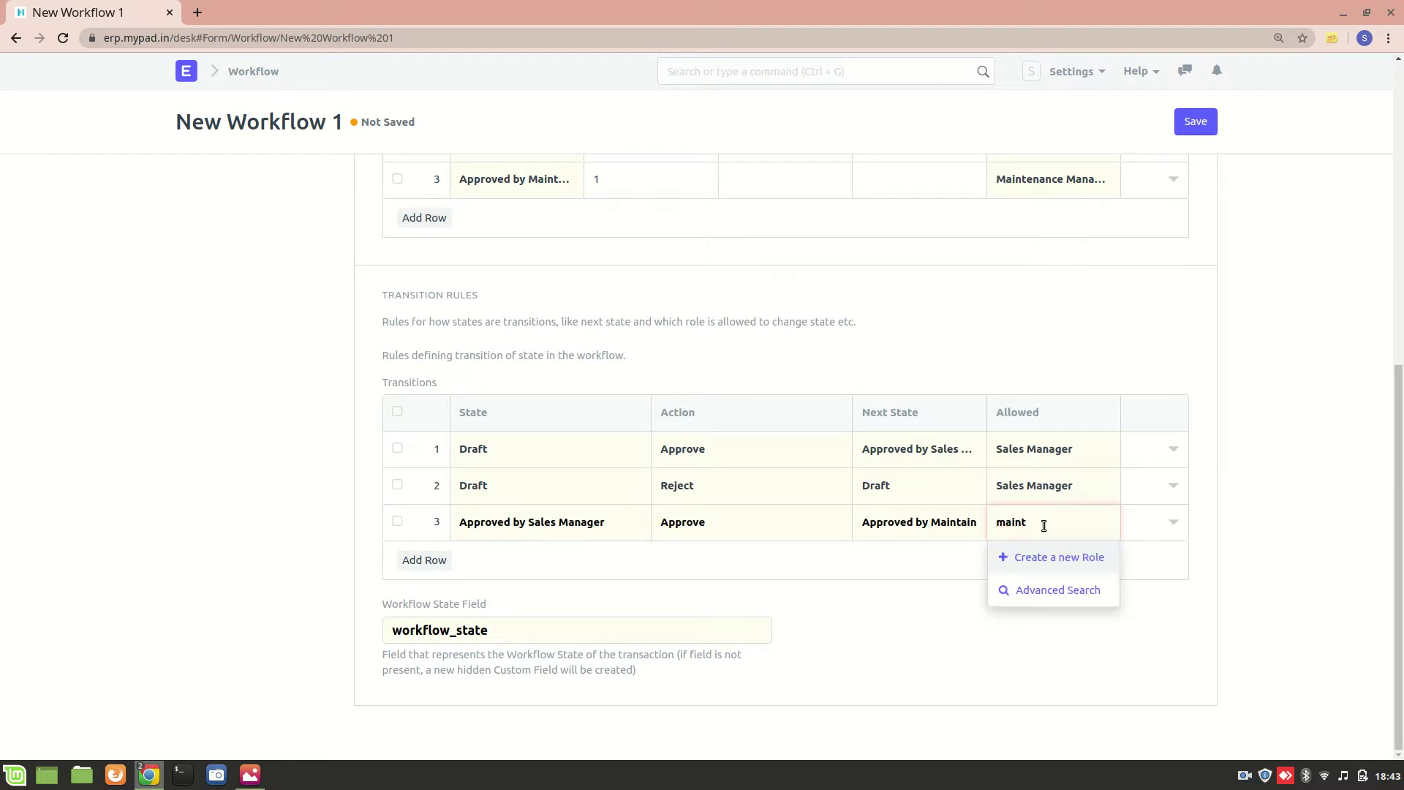
key(BackSpace)
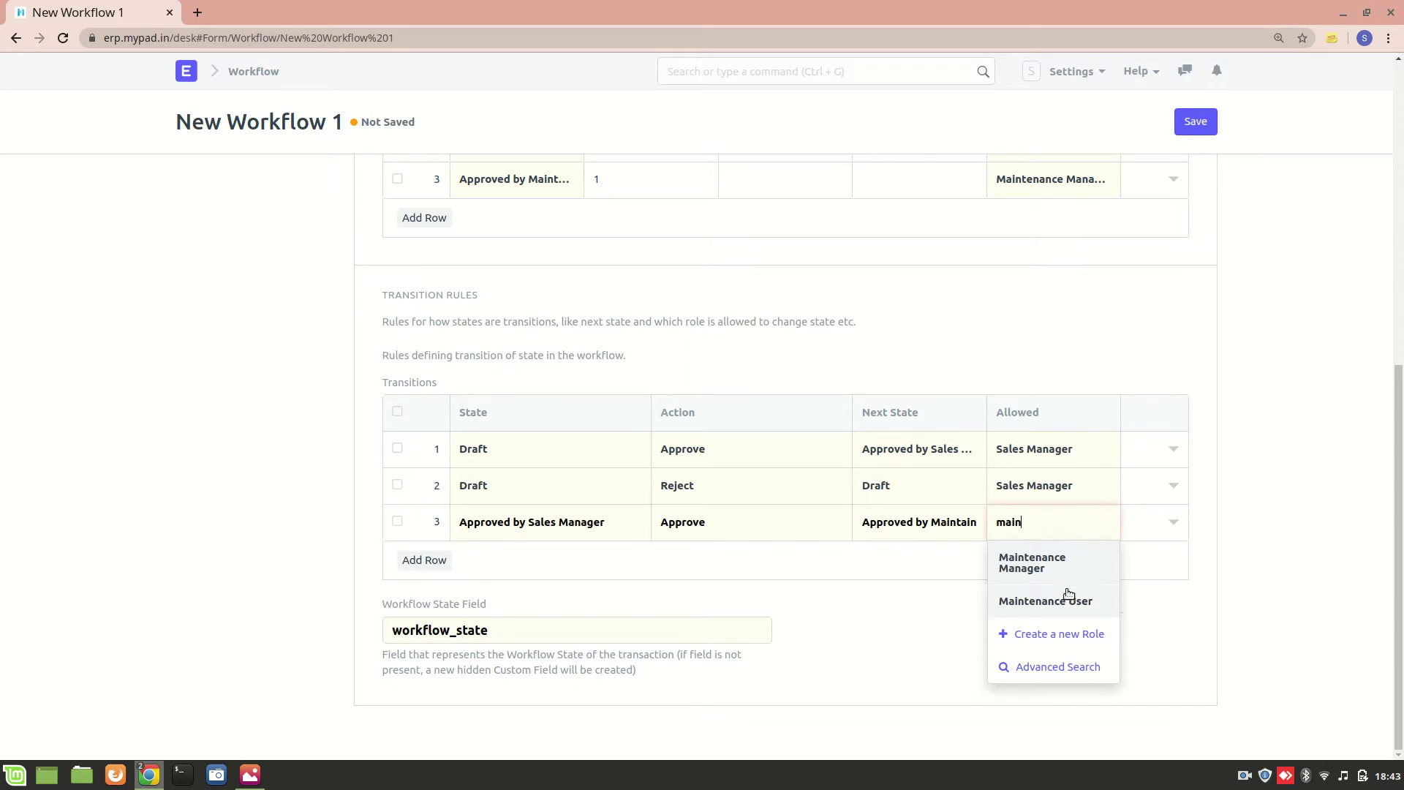
click(1053, 565)
click(424, 561)
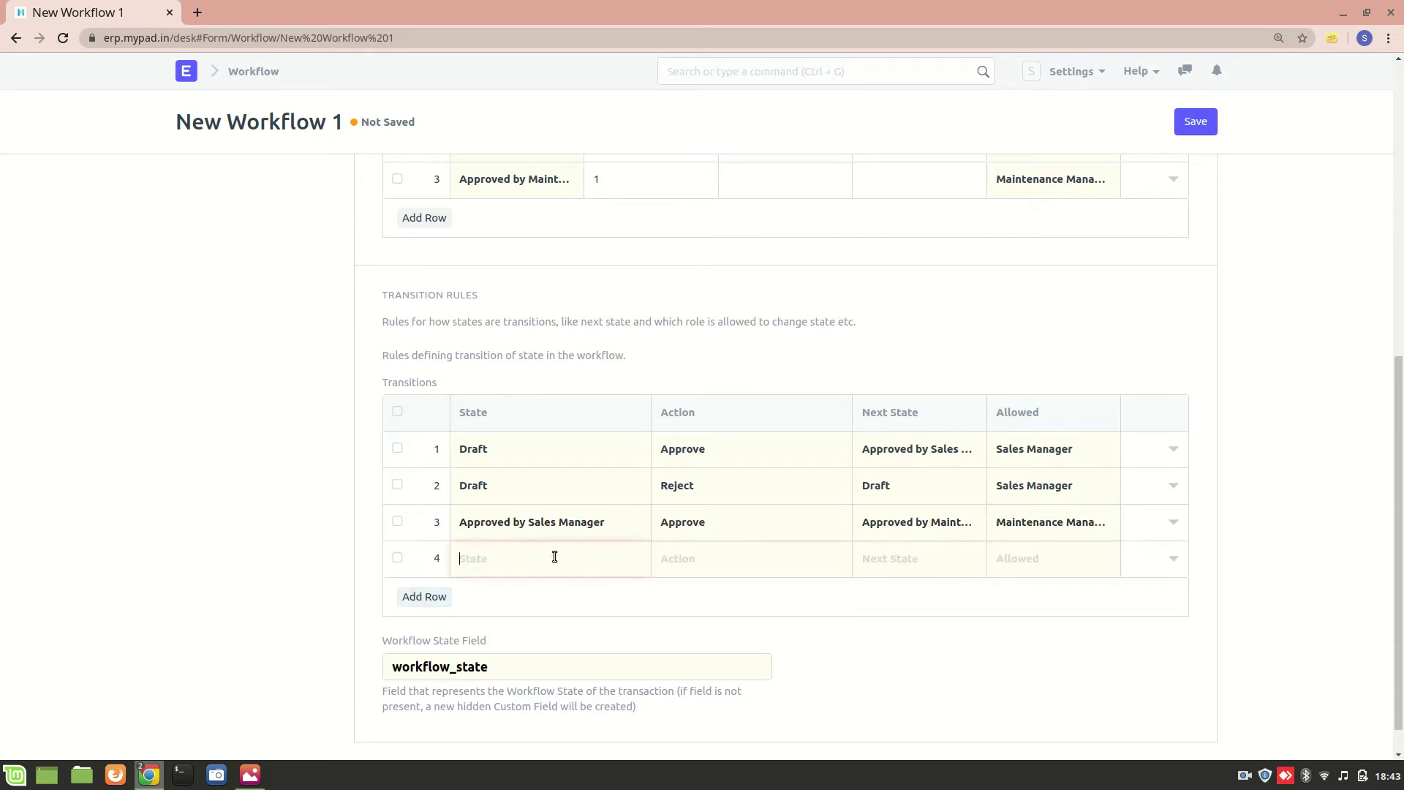
Step: Fill transition row 4: from Approved by Sales Manager, action Reject, next state Approved by Sales Manager
scroll(545, 650, down, 5)
click(543, 633)
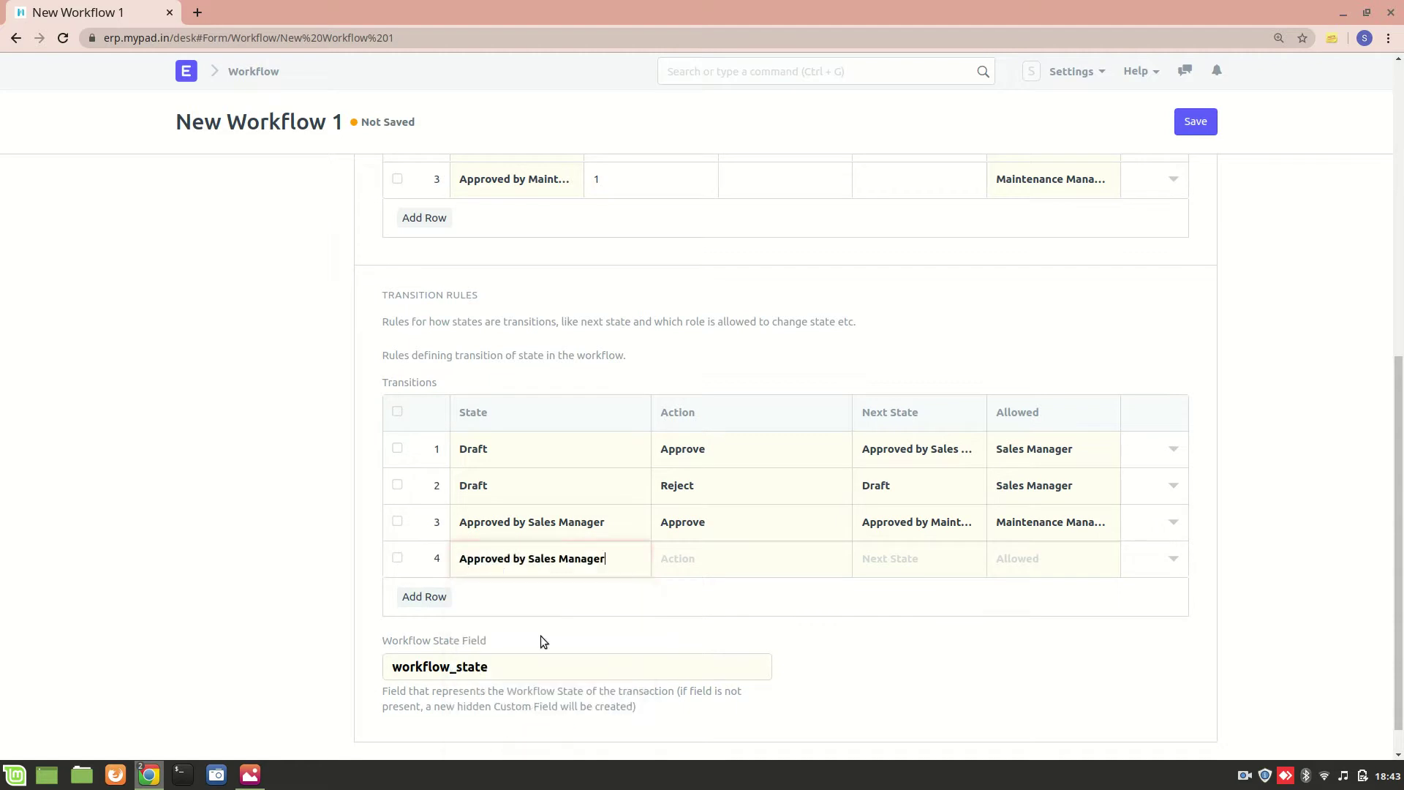
click(715, 560)
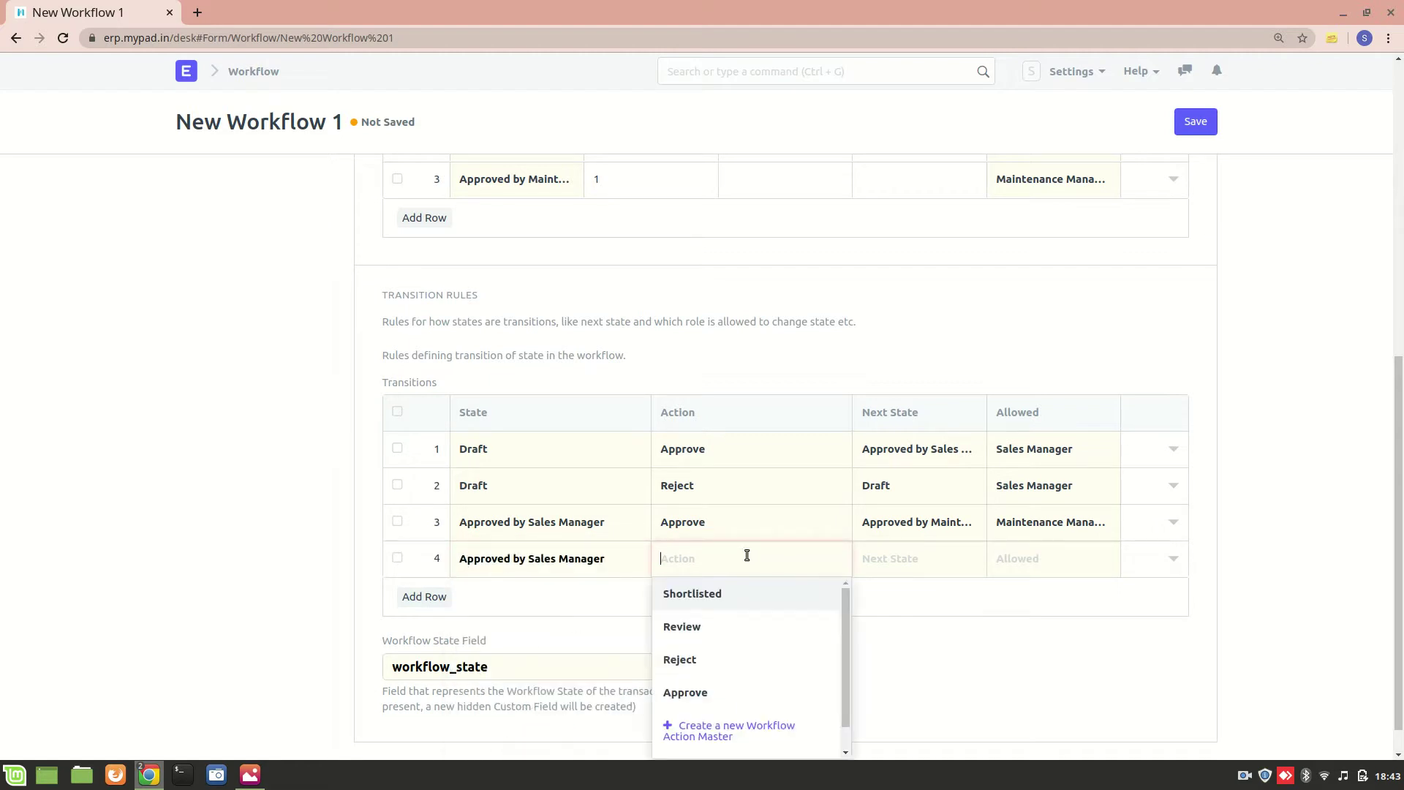
click(696, 660)
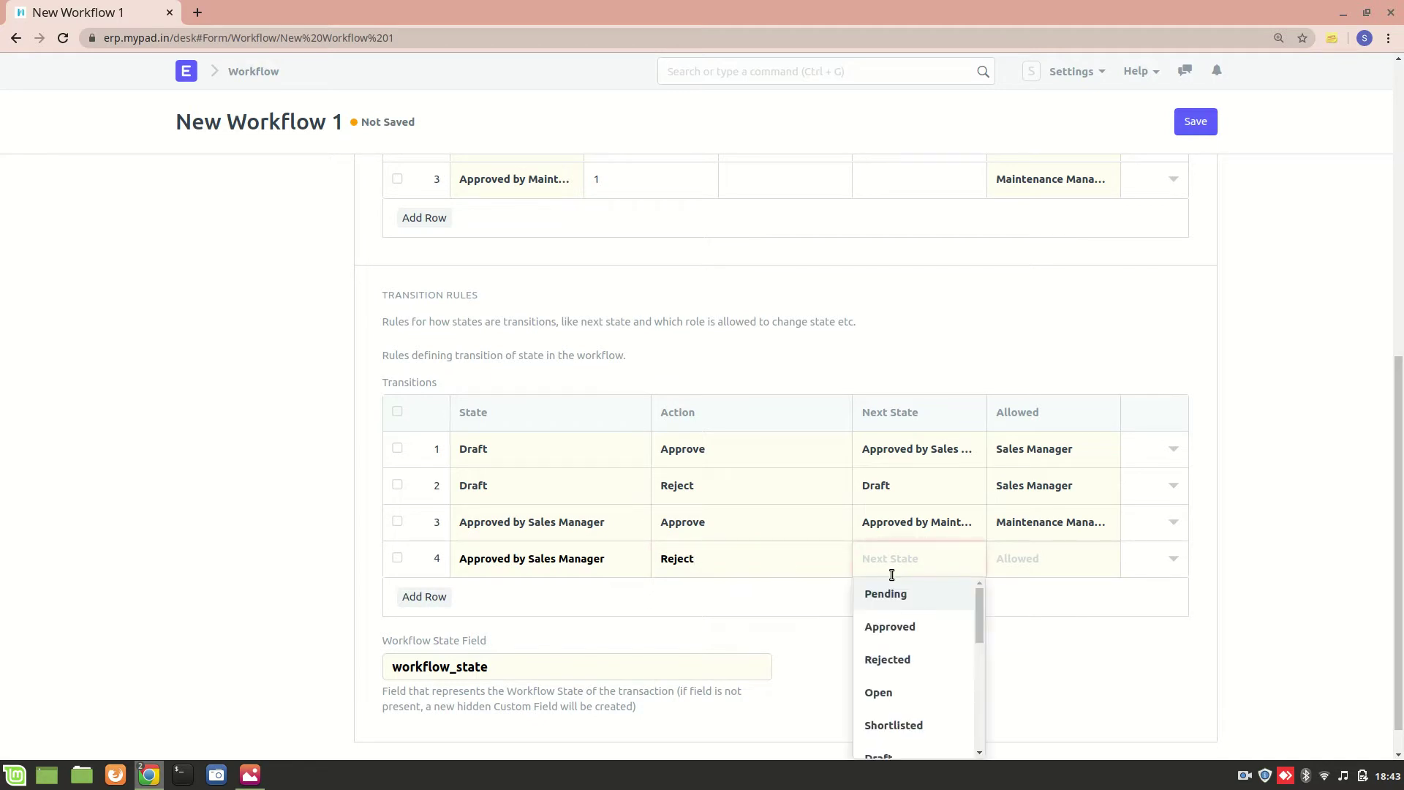
scroll(917, 644, down, 2)
scroll(918, 652, down, 3)
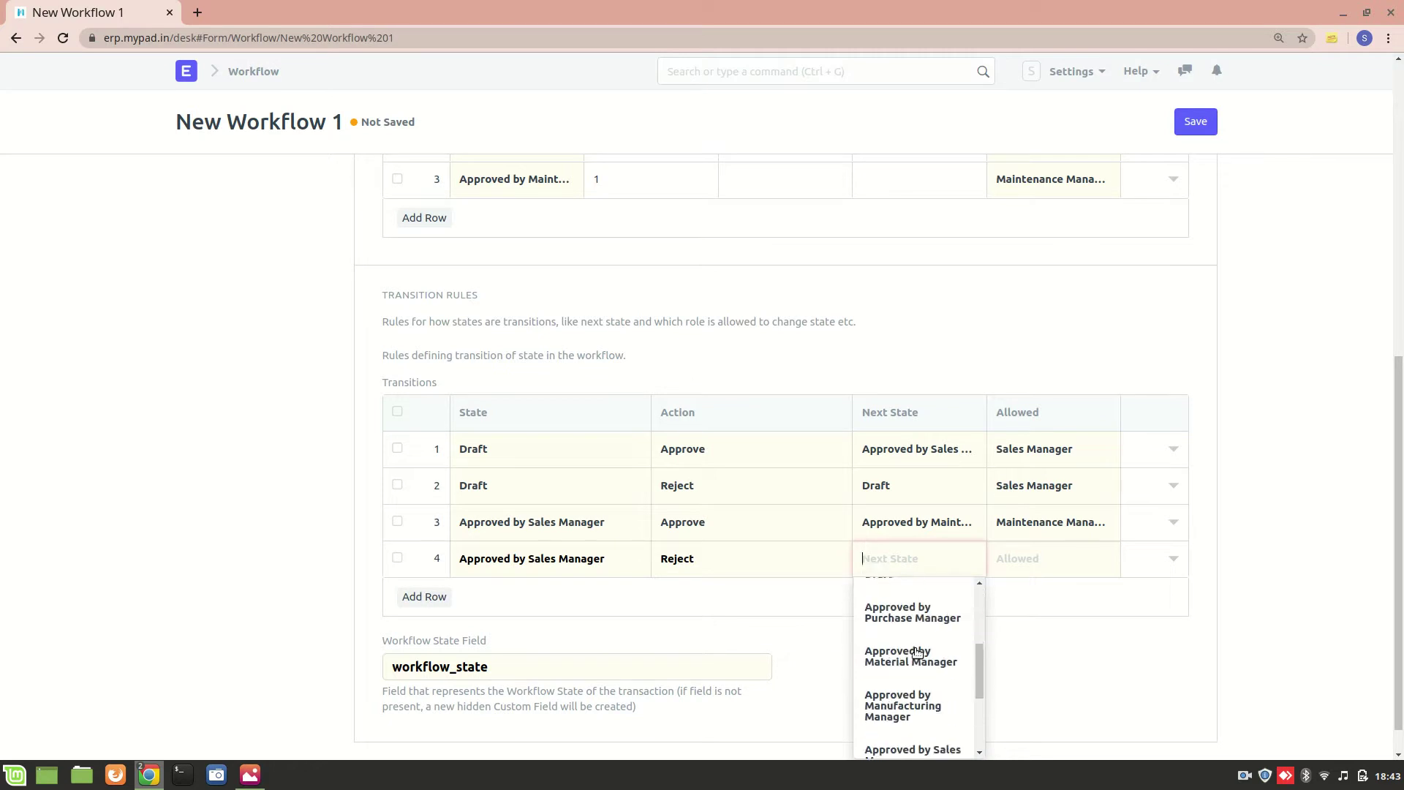
scroll(917, 652, down, 2)
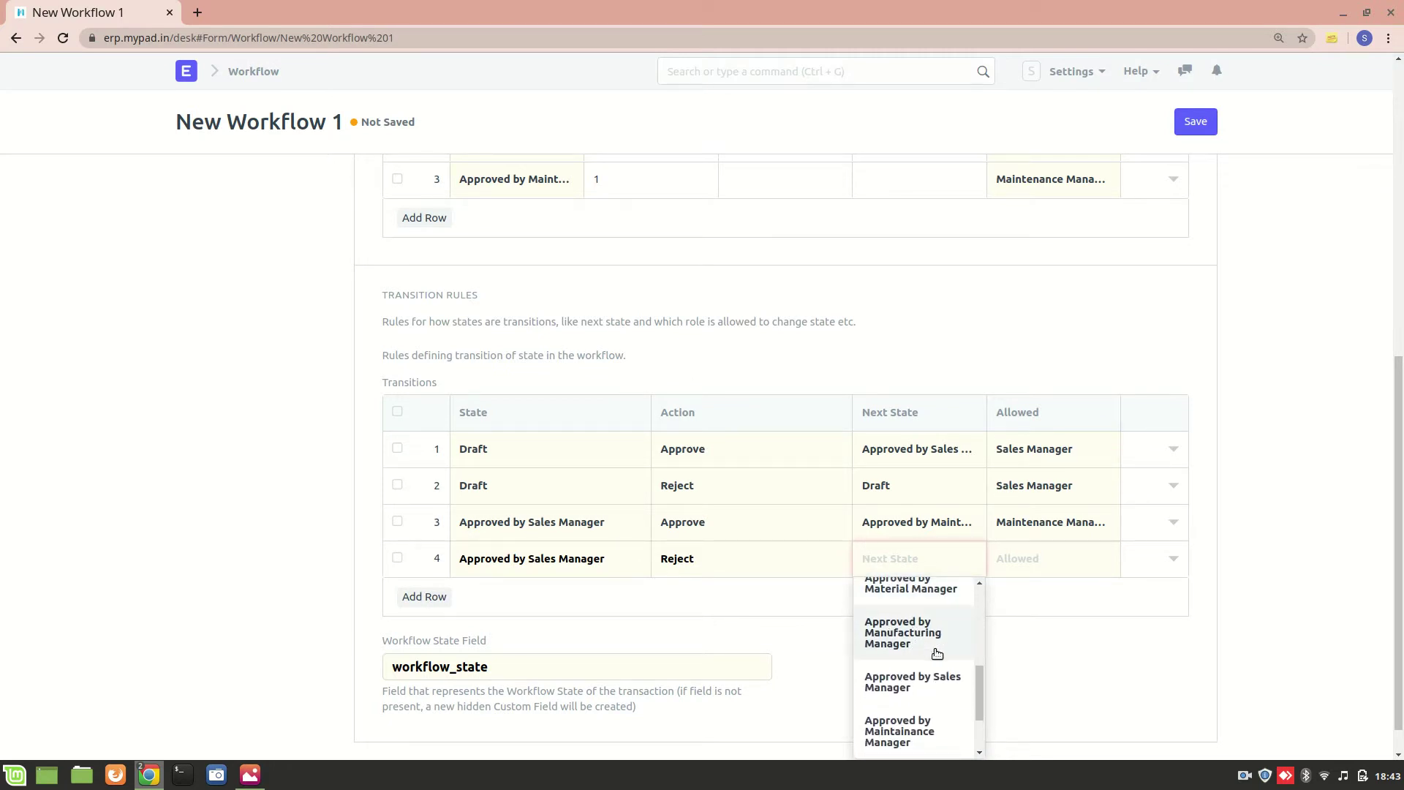
click(914, 682)
Step: Make Maintenance Manager the allowed role for row 4 and save the workflow
click(1009, 557)
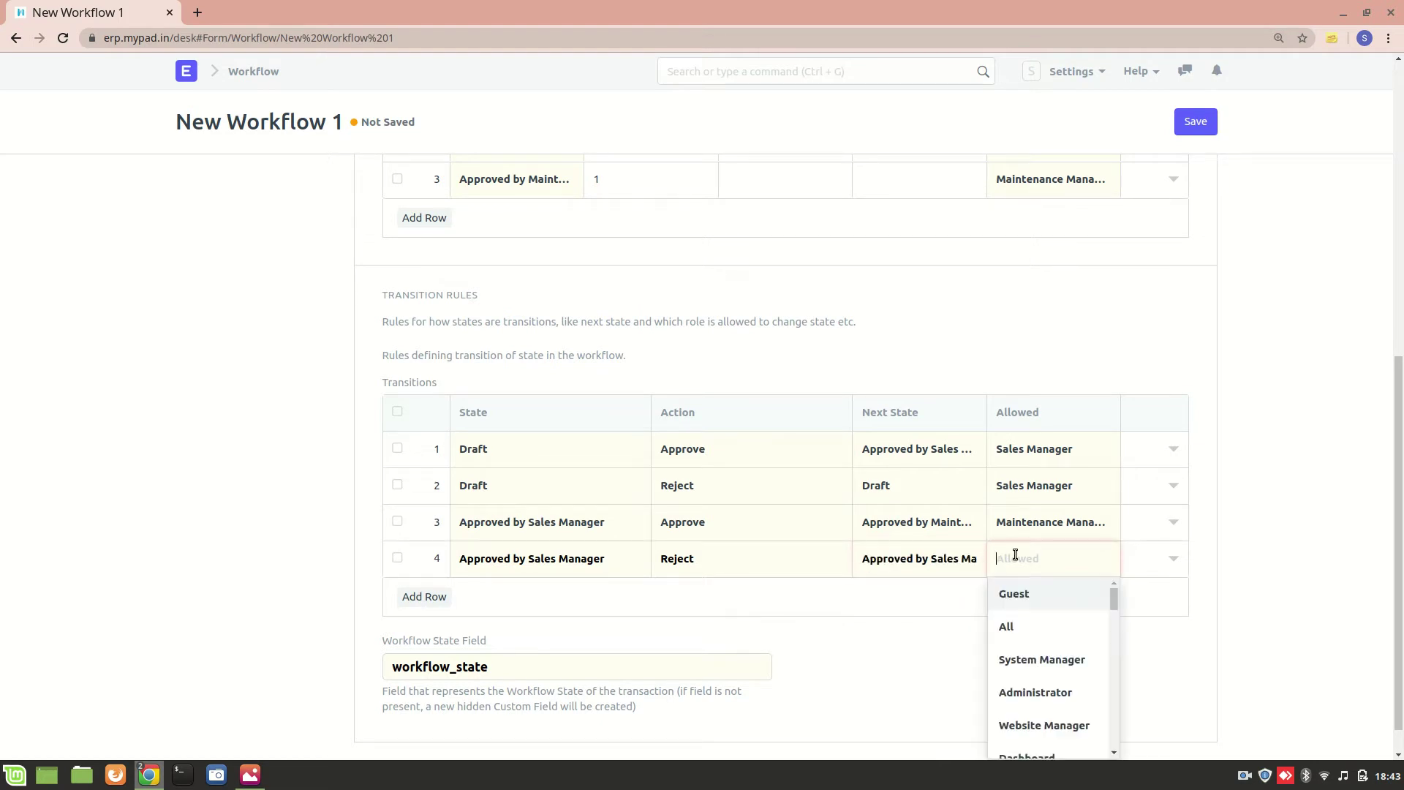
scroll(1038, 622, down, 2)
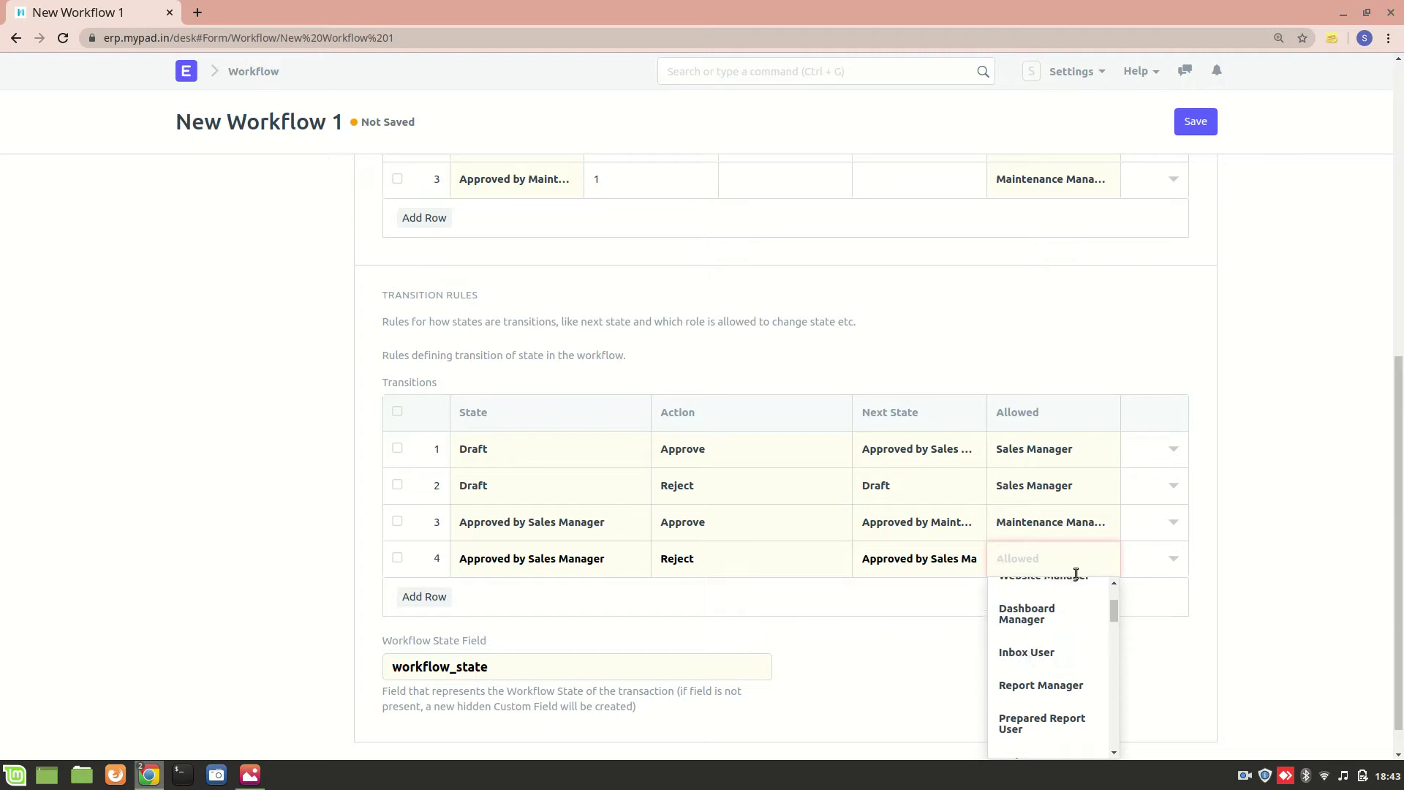
text(main)
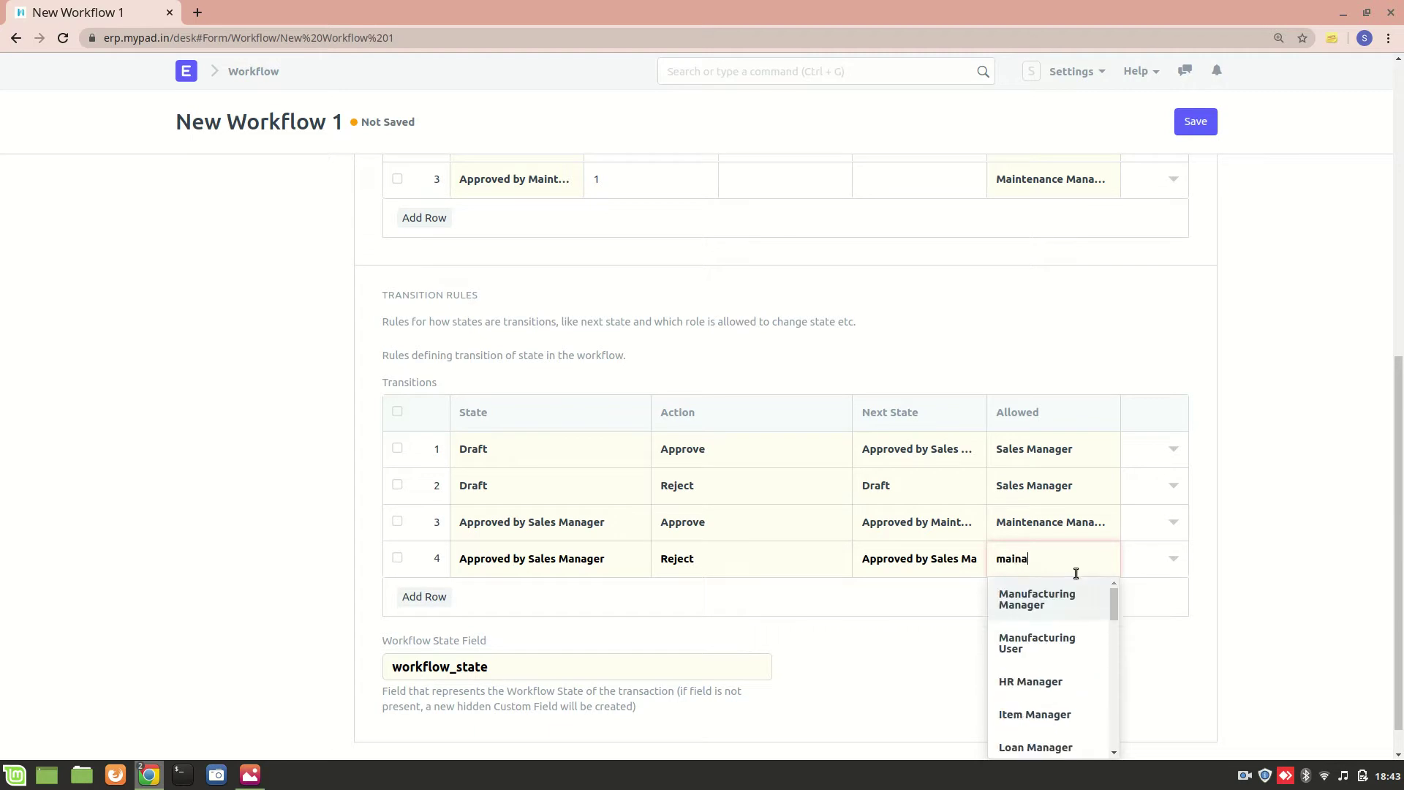
text(a)
key(BackSpace)
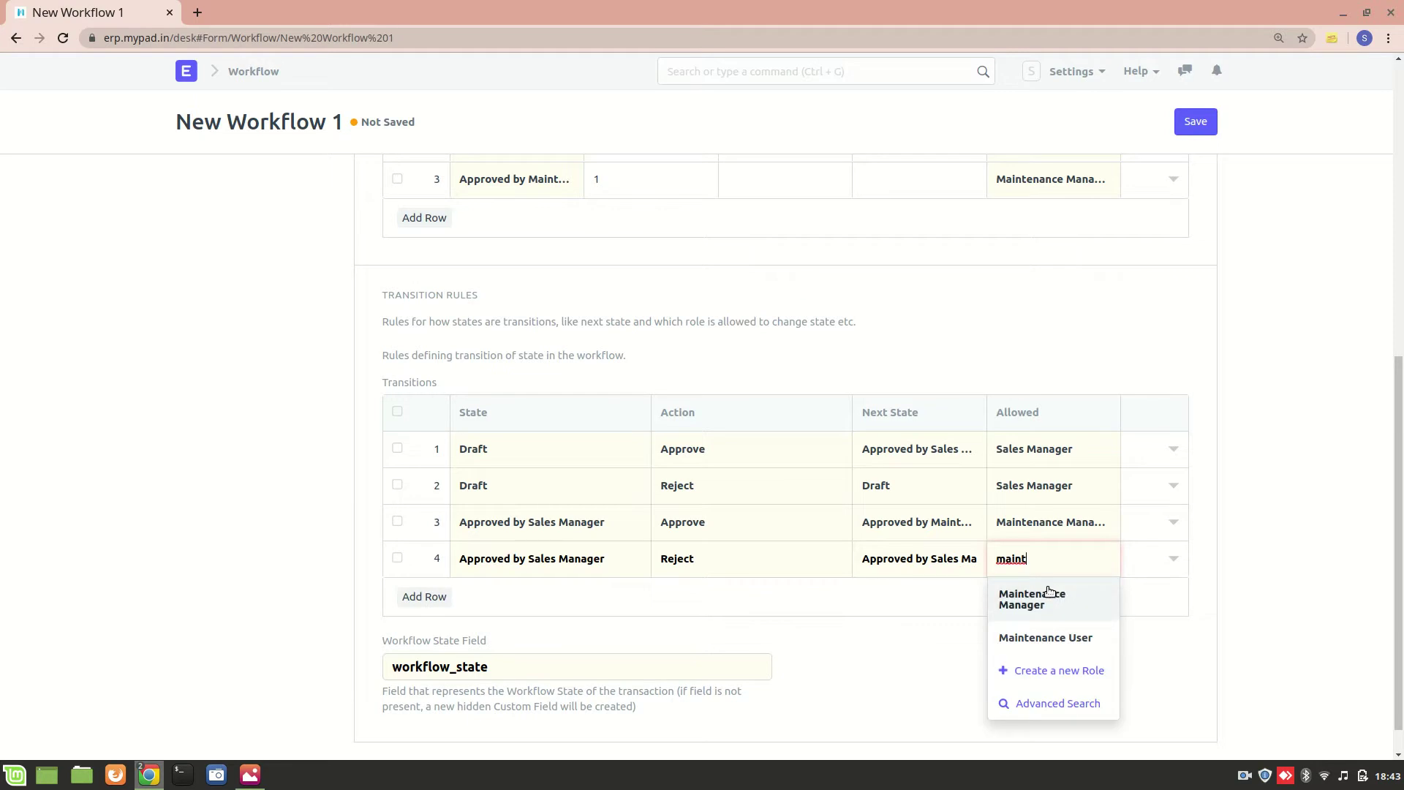
click(1049, 592)
click(1195, 123)
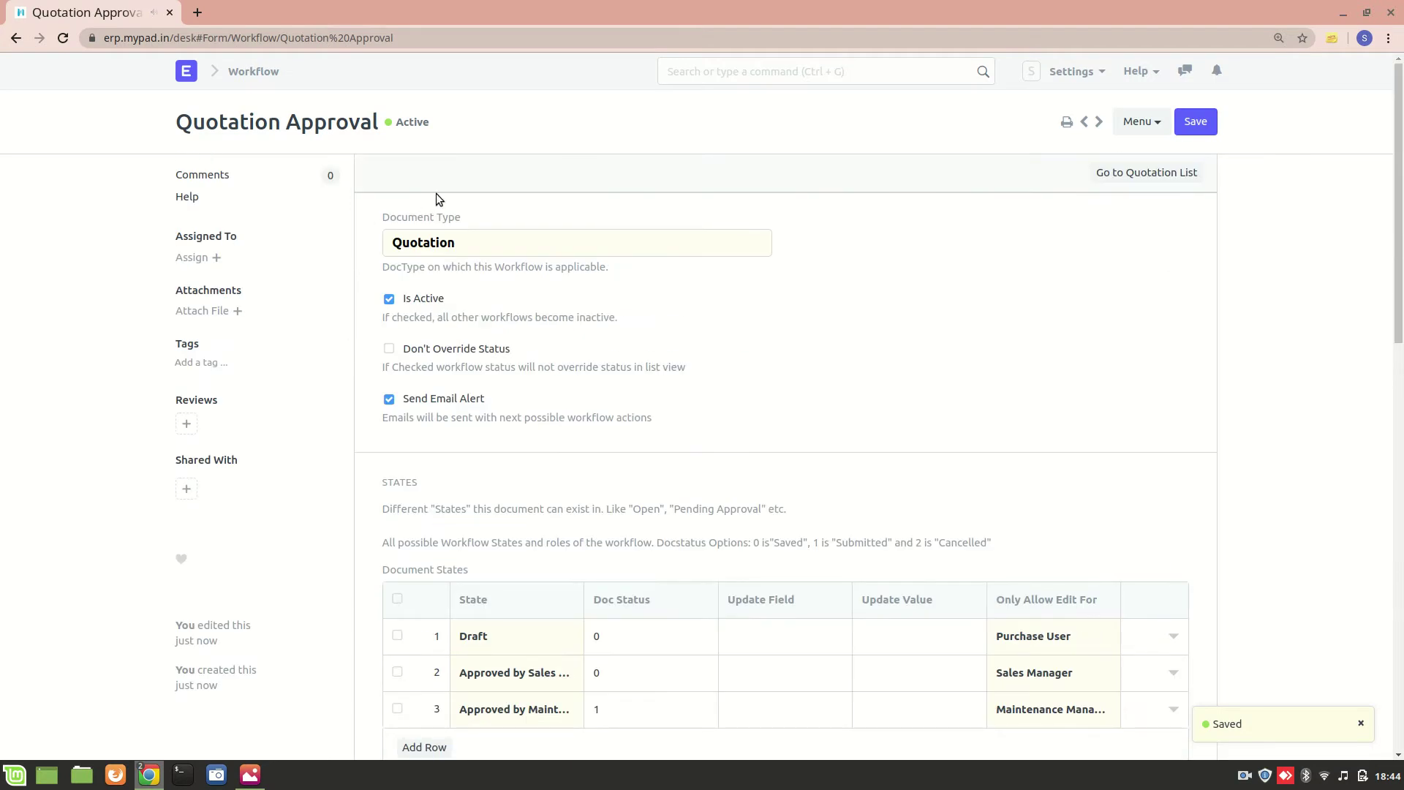
Step: Start a new quotation from the Quotation List and select its customer
click(1143, 173)
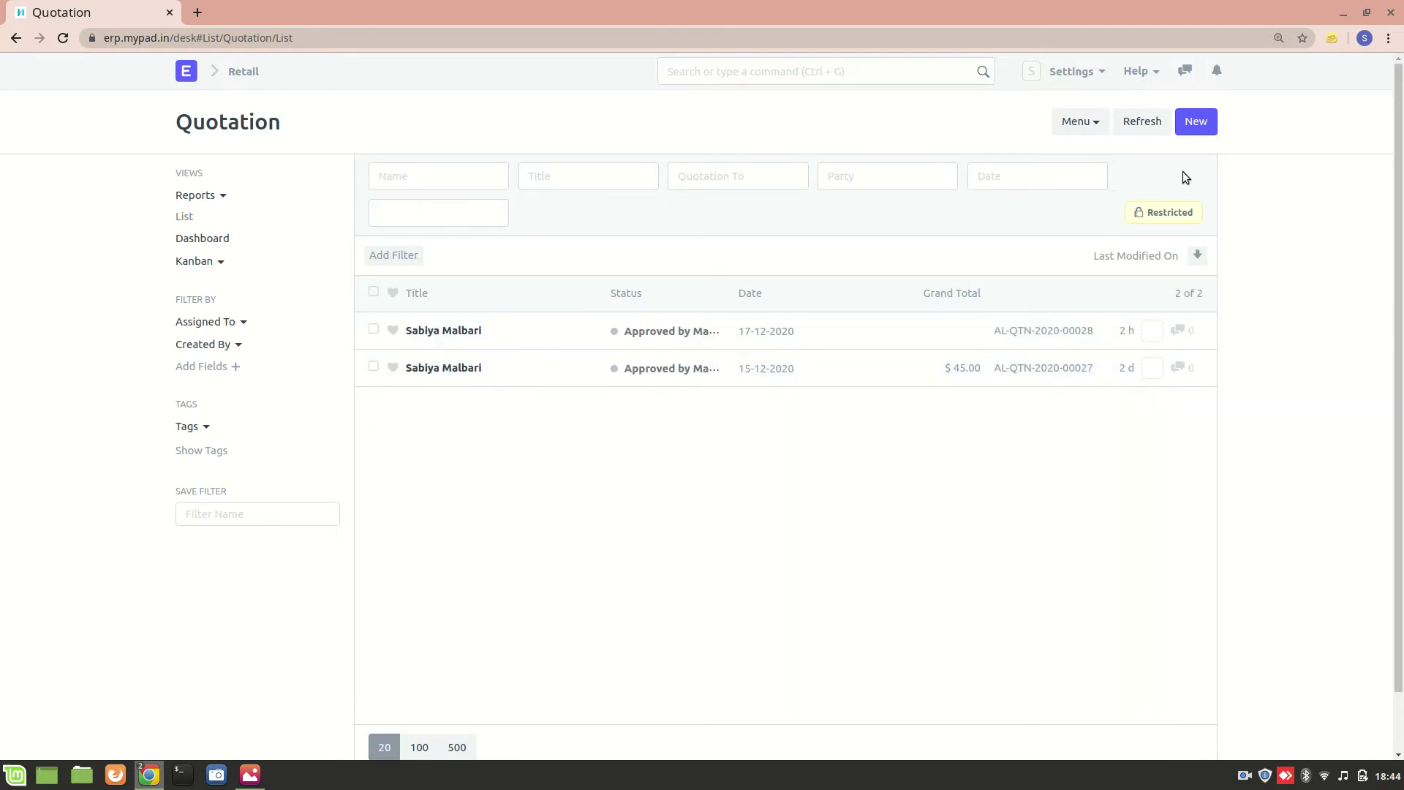
click(1197, 122)
click(523, 341)
click(436, 383)
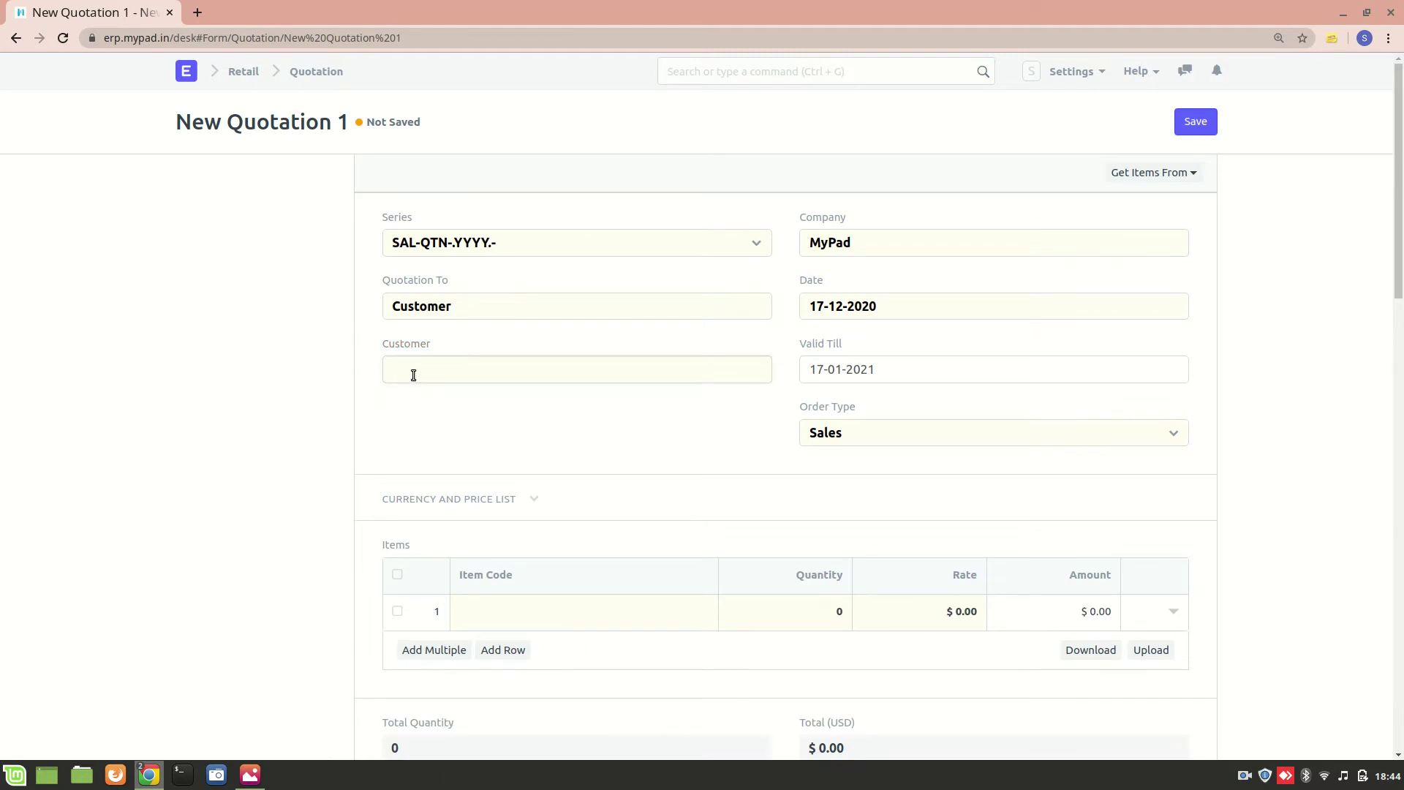
click(472, 378)
scroll(492, 475, down, 5)
scroll(492, 477, up, 3)
click(476, 461)
Step: Add Iphone 11 pro as the item and save the quotation as a draft
scroll(453, 399, down, 3)
click(509, 454)
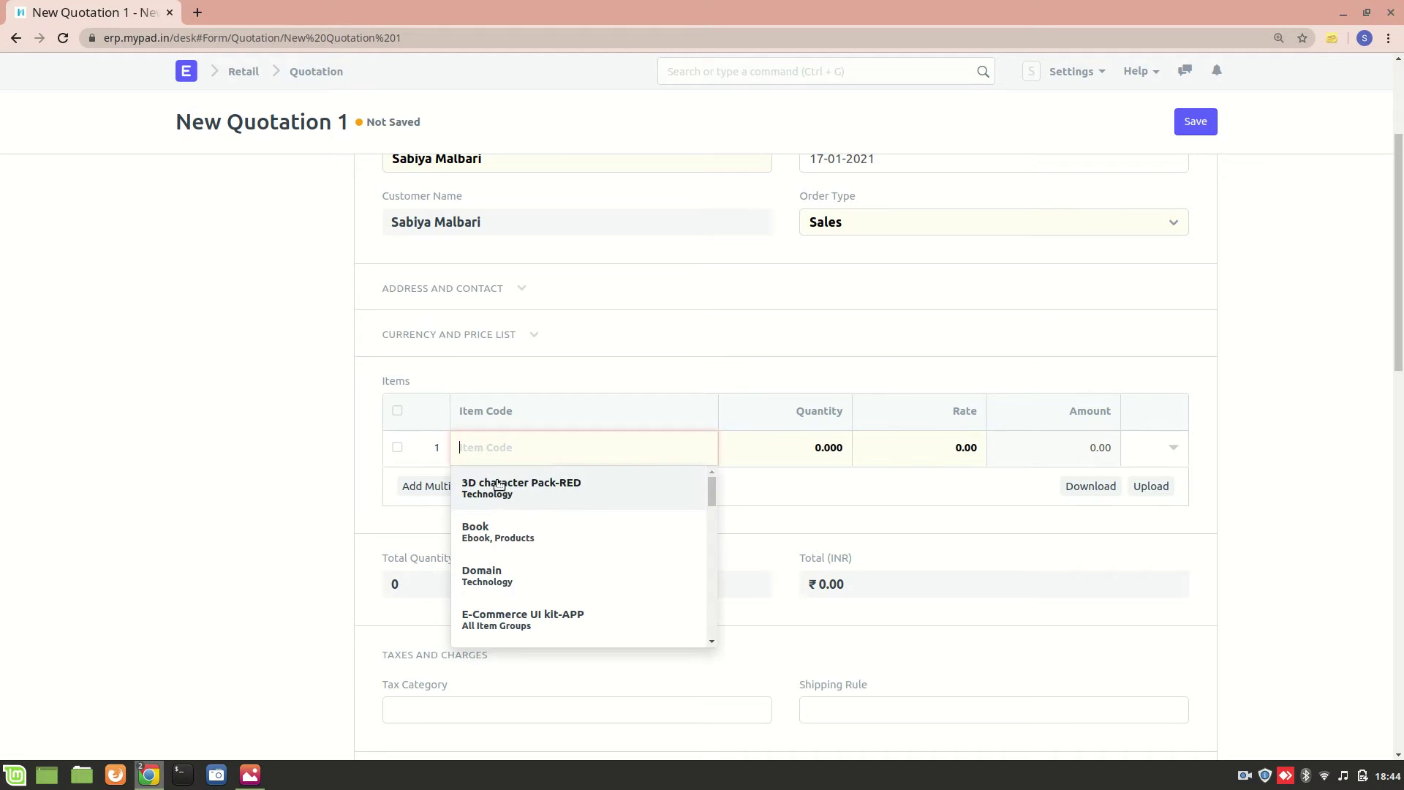
text(iphon)
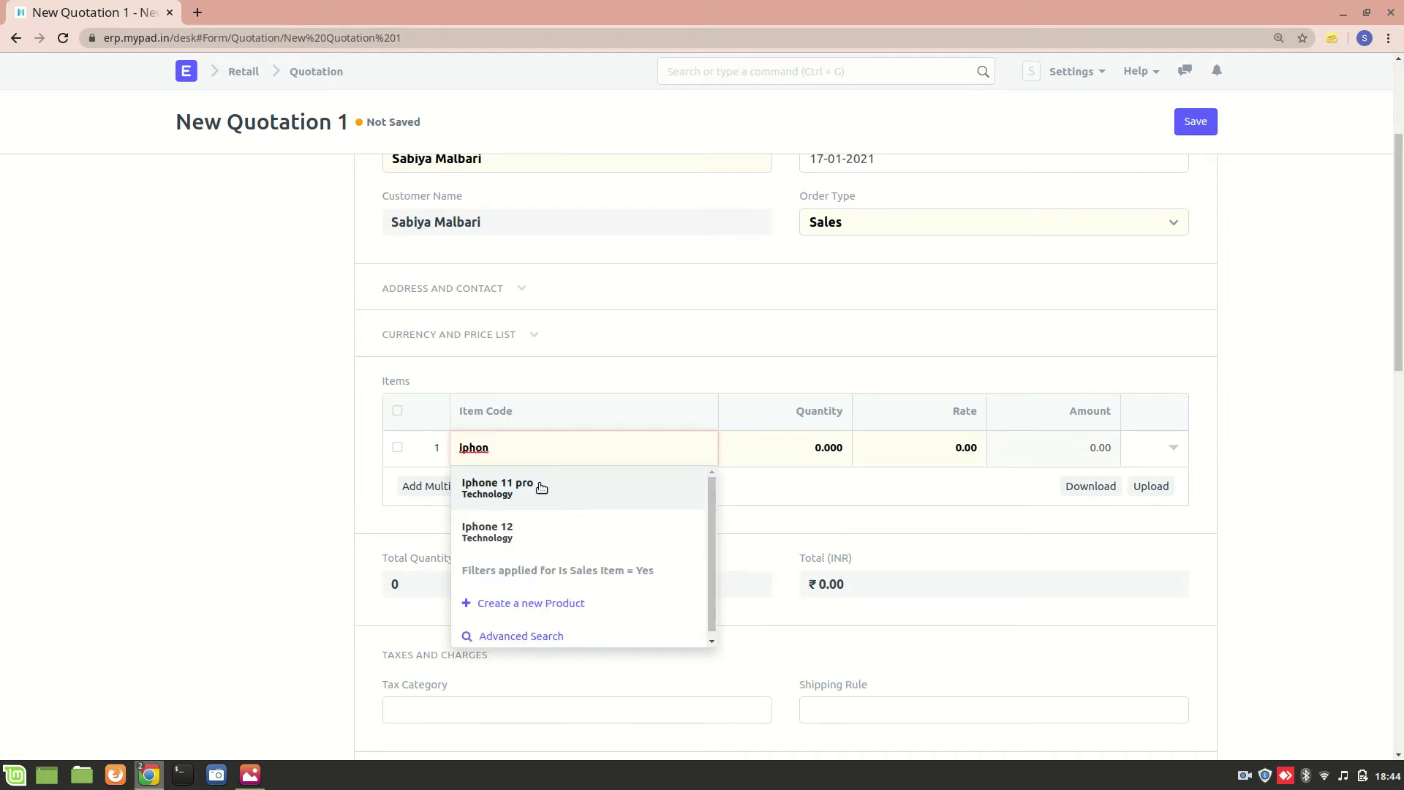
click(541, 488)
scroll(775, 474, down, 5)
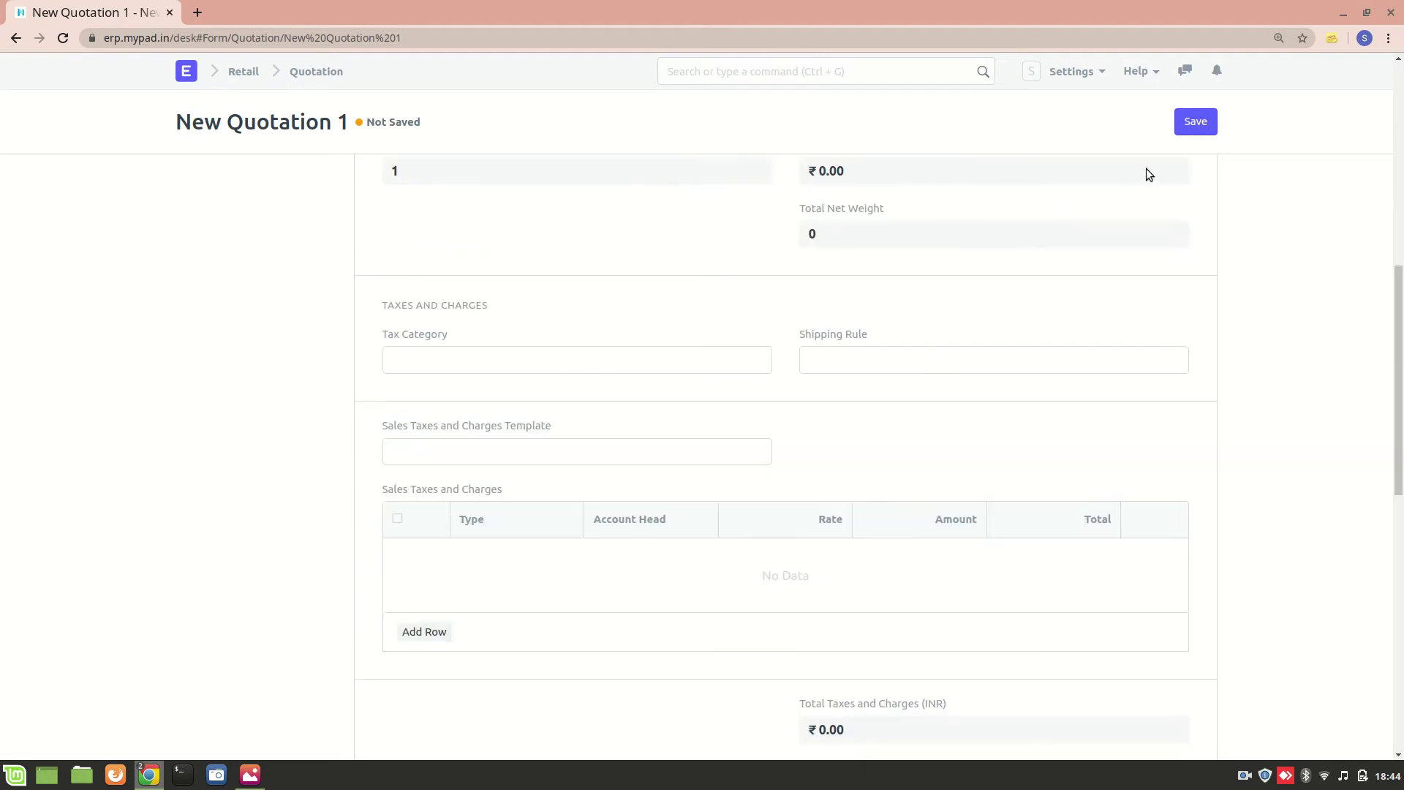
click(1195, 122)
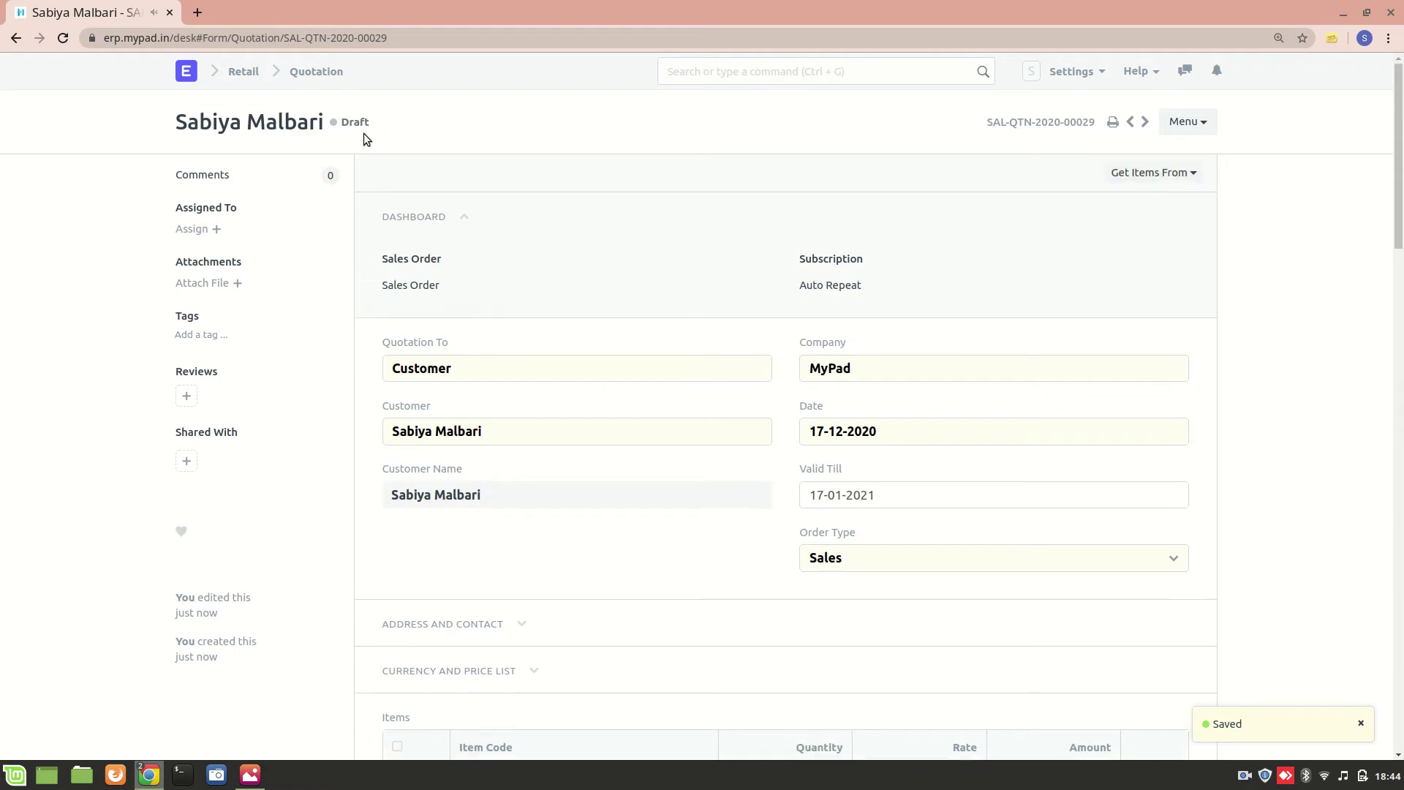
Step: Reload the quotation, then find 'user' in the awesome bar and open the user's record
key(F5)
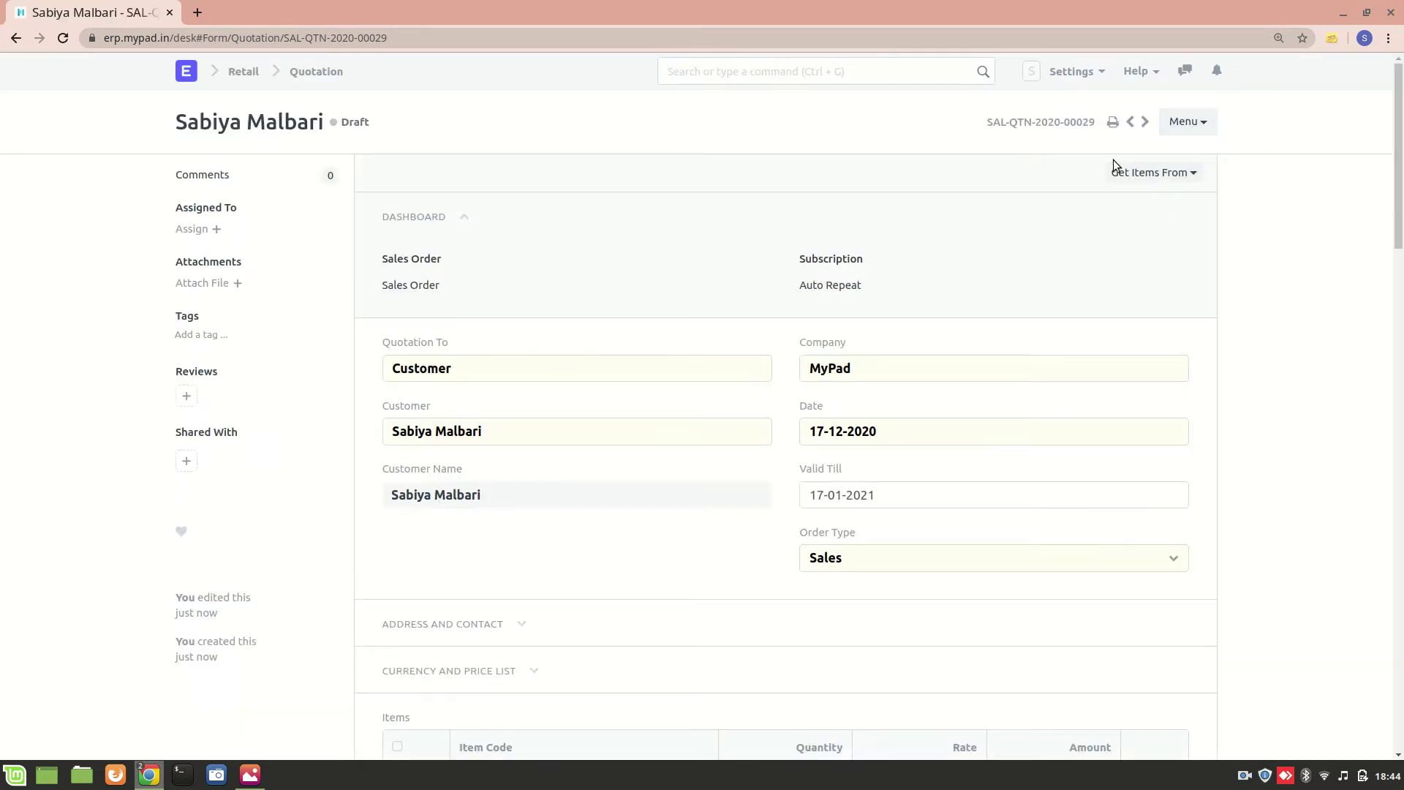
click(790, 65)
text(user)
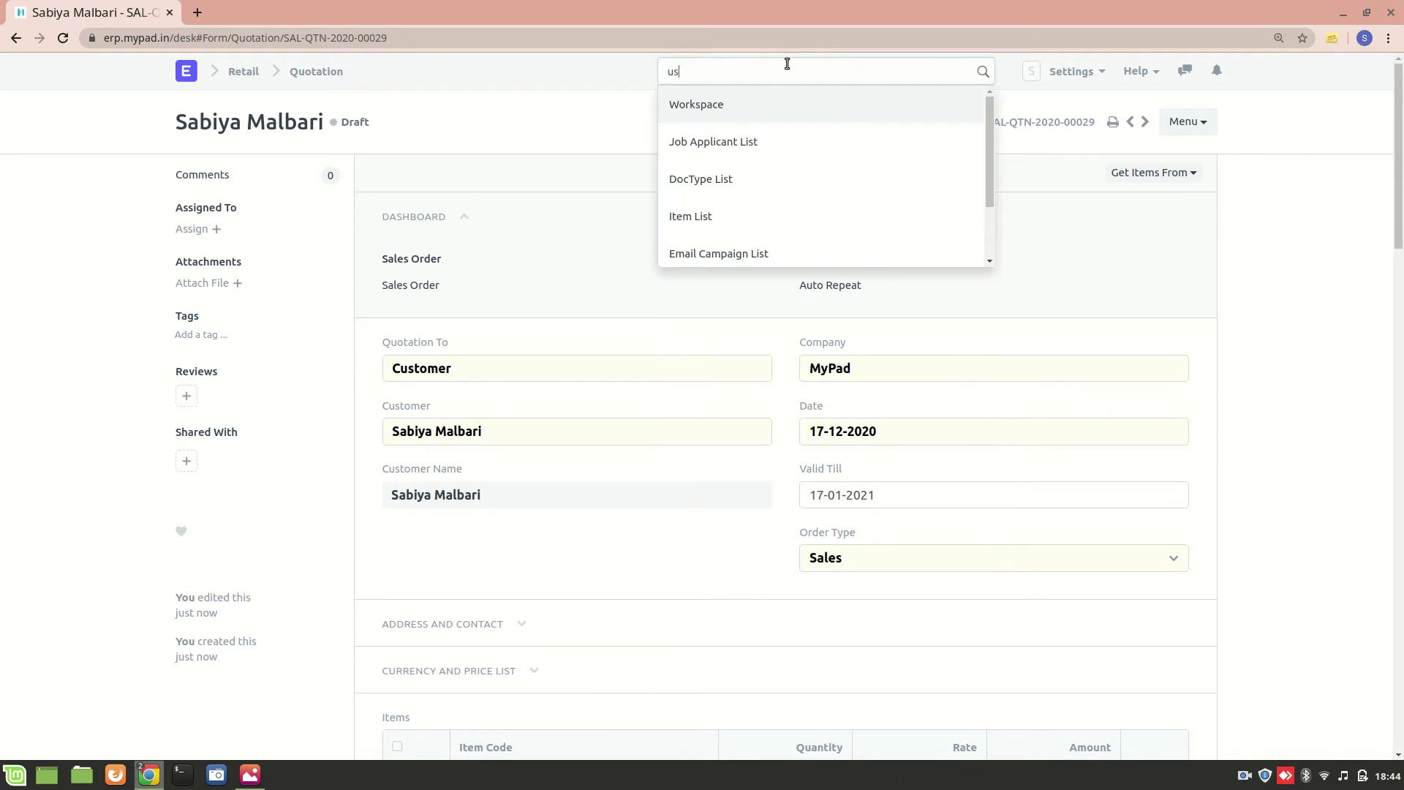
click(826, 136)
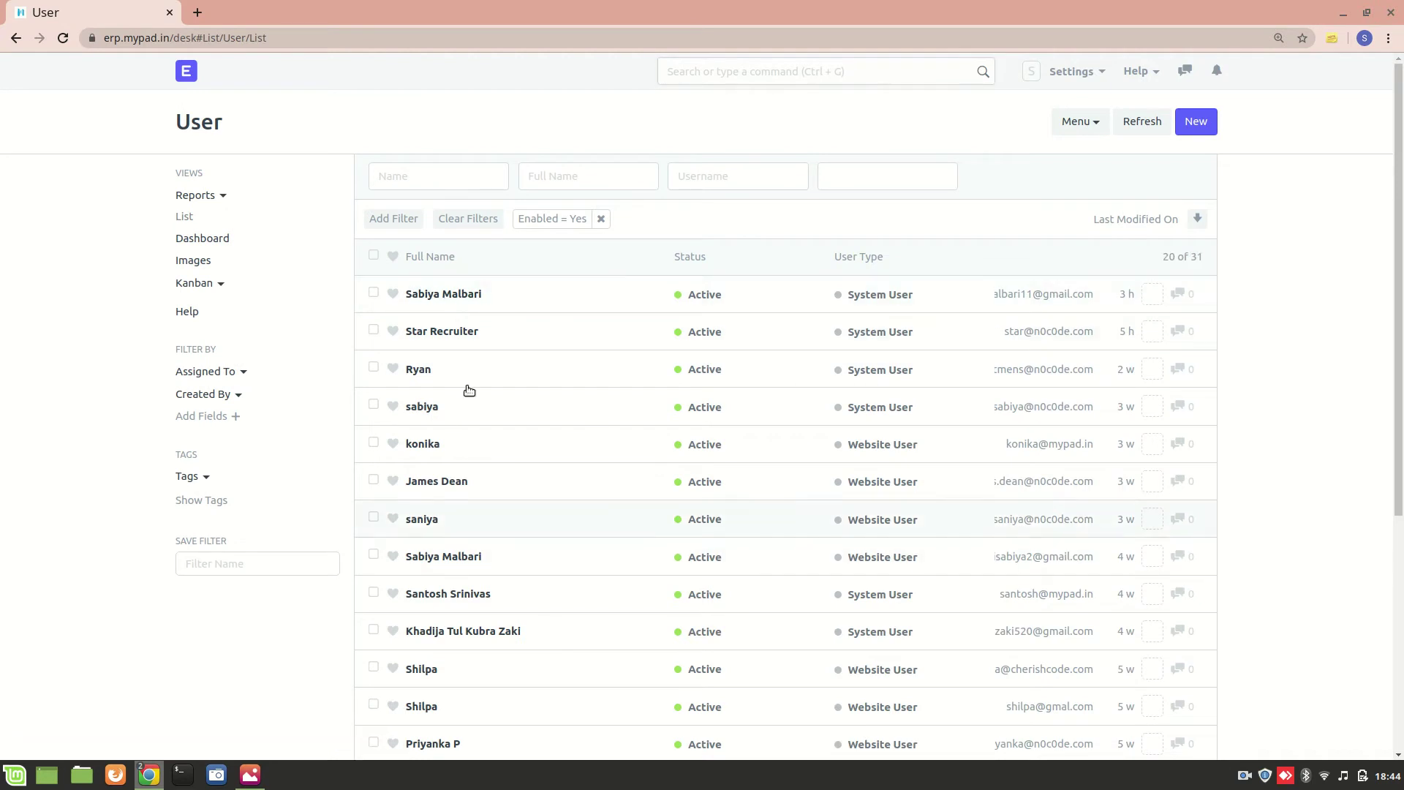
click(427, 295)
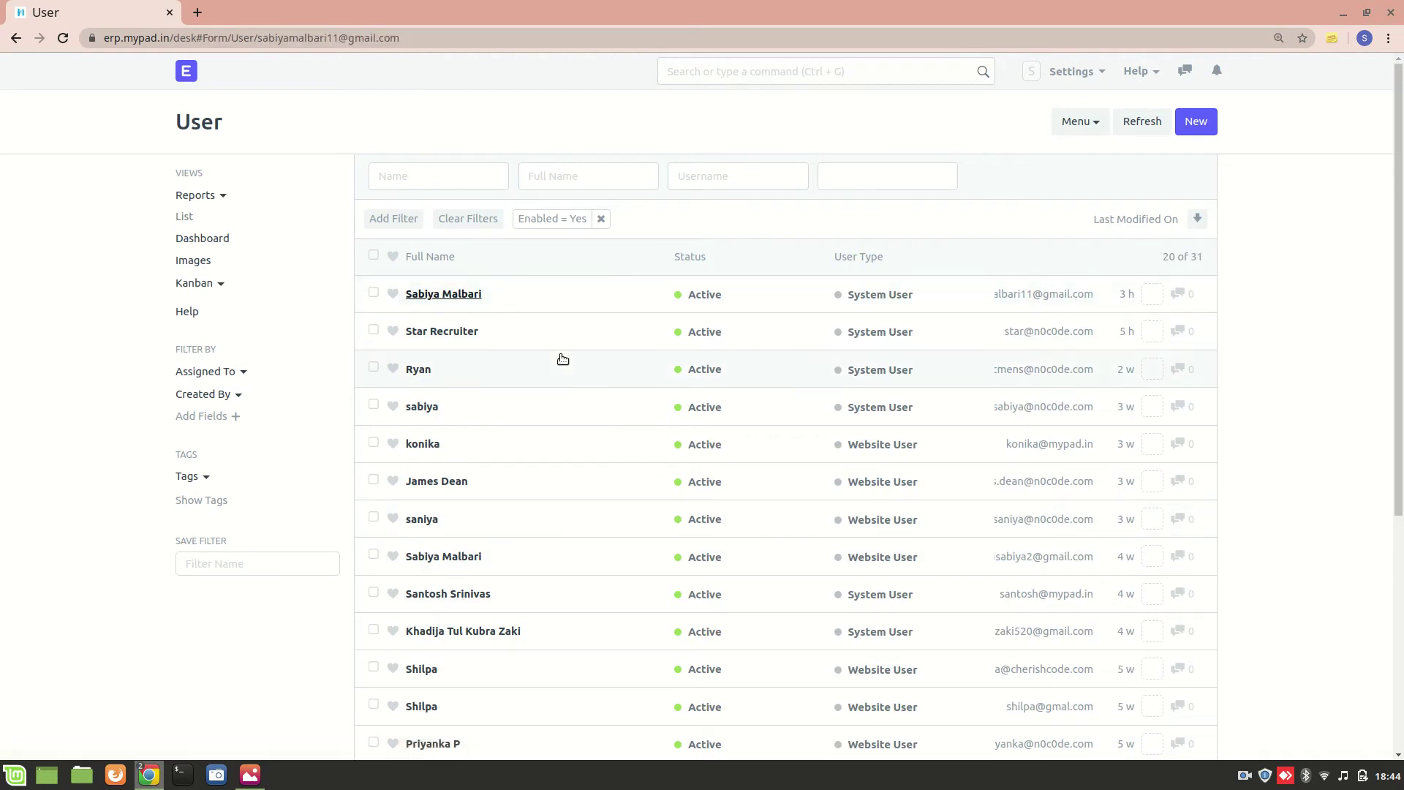
Step: Tick the Sales Manager role for the user, save, and return to the User List
scroll(648, 536, down, 15)
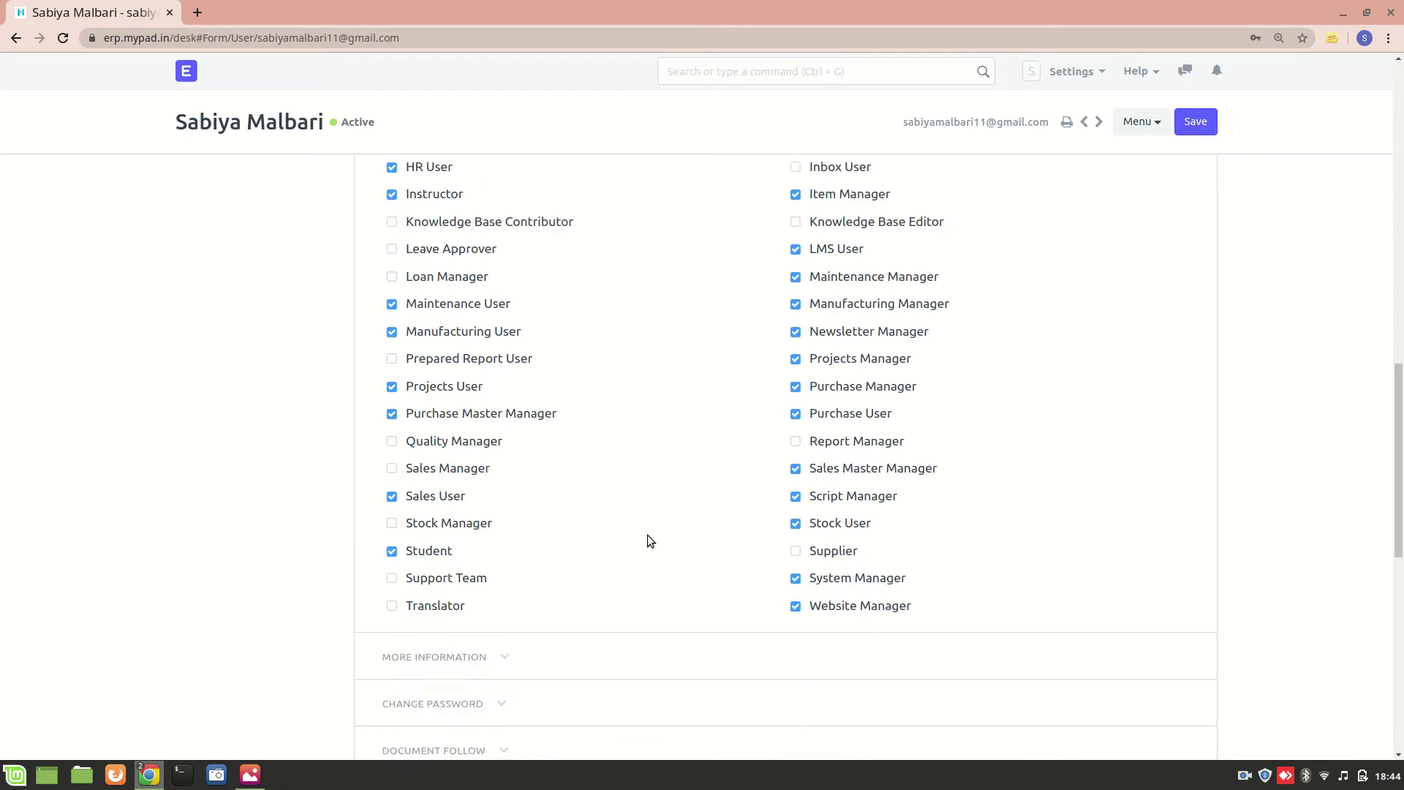
scroll(648, 536, up, 2)
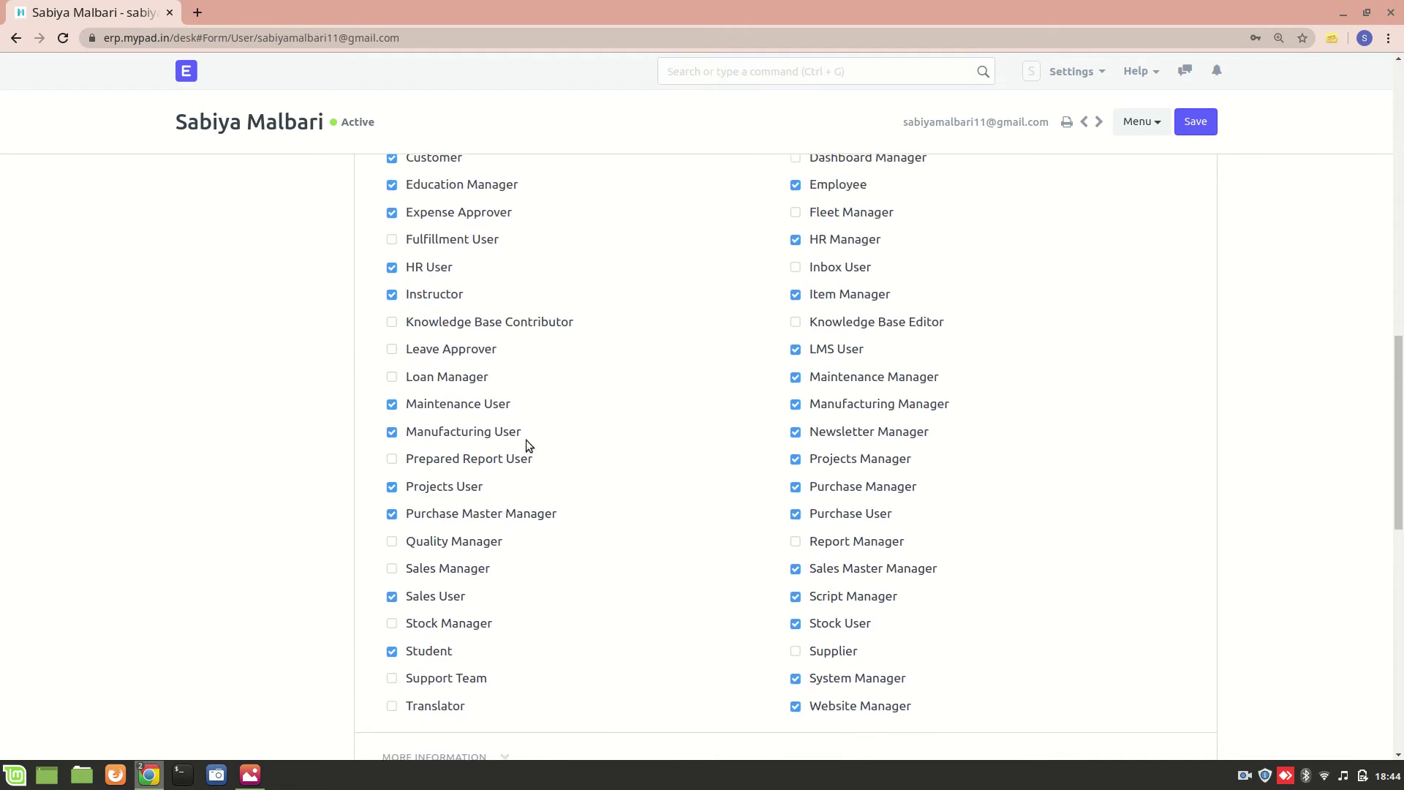
click(393, 571)
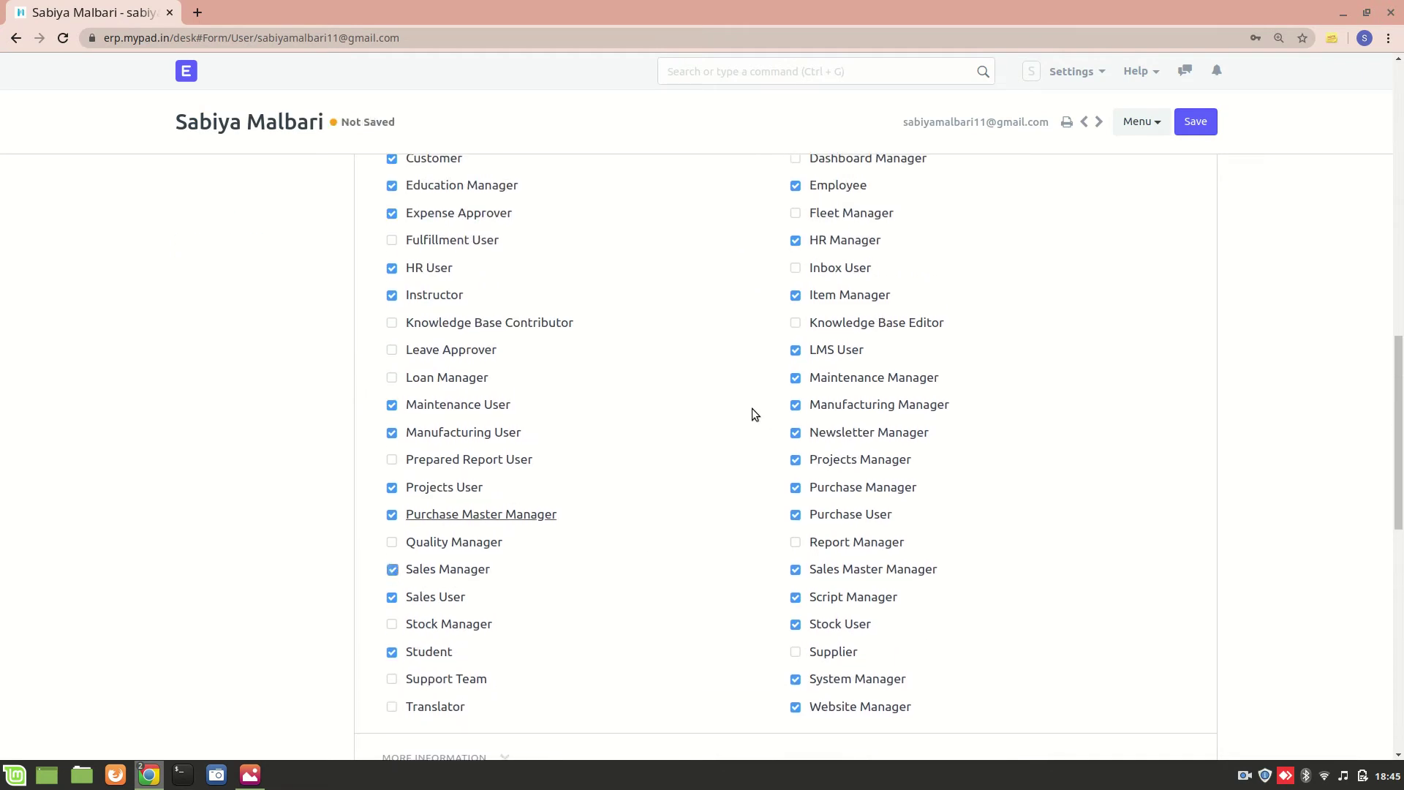
click(1198, 110)
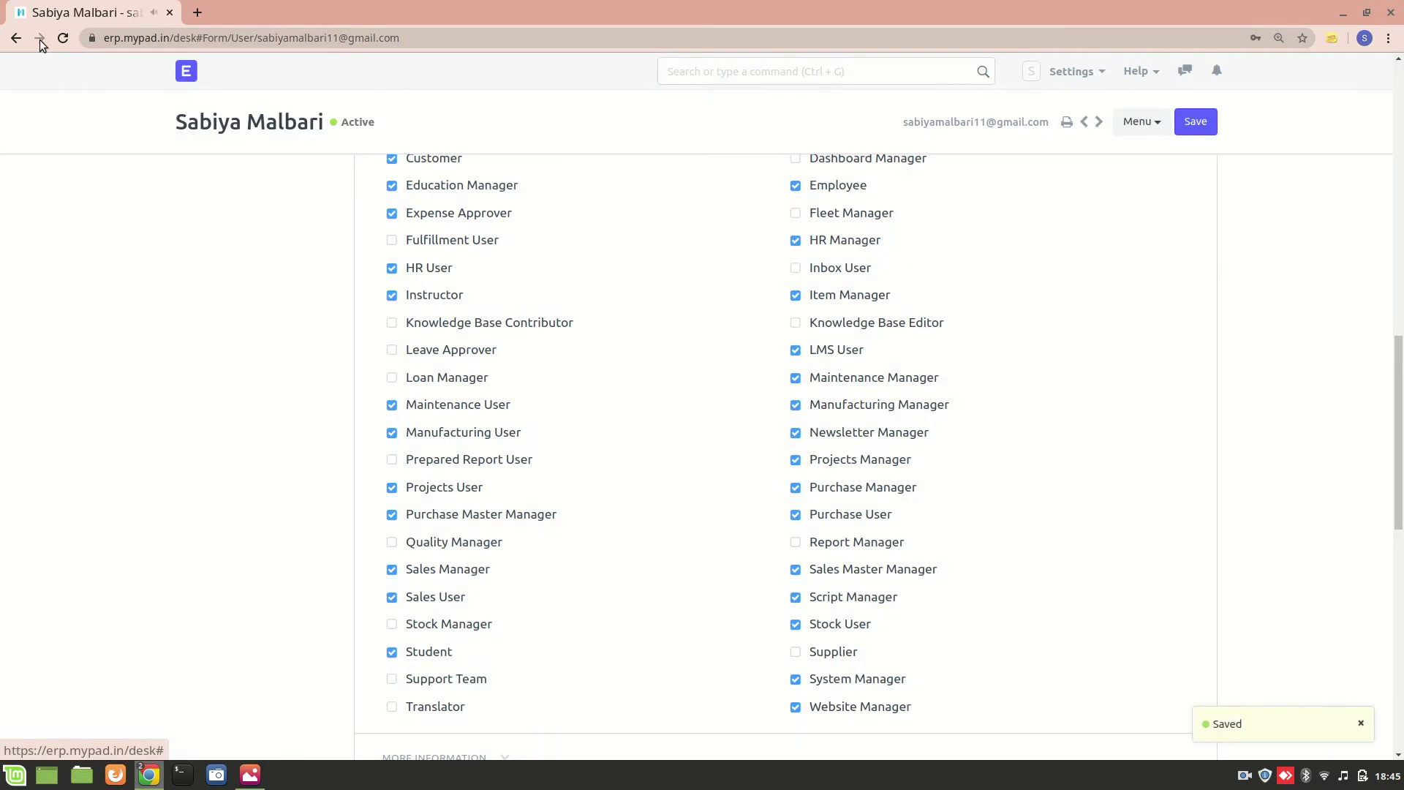
click(16, 38)
Step: Return to the draft quotation and apply the Approve workflow action
click(15, 39)
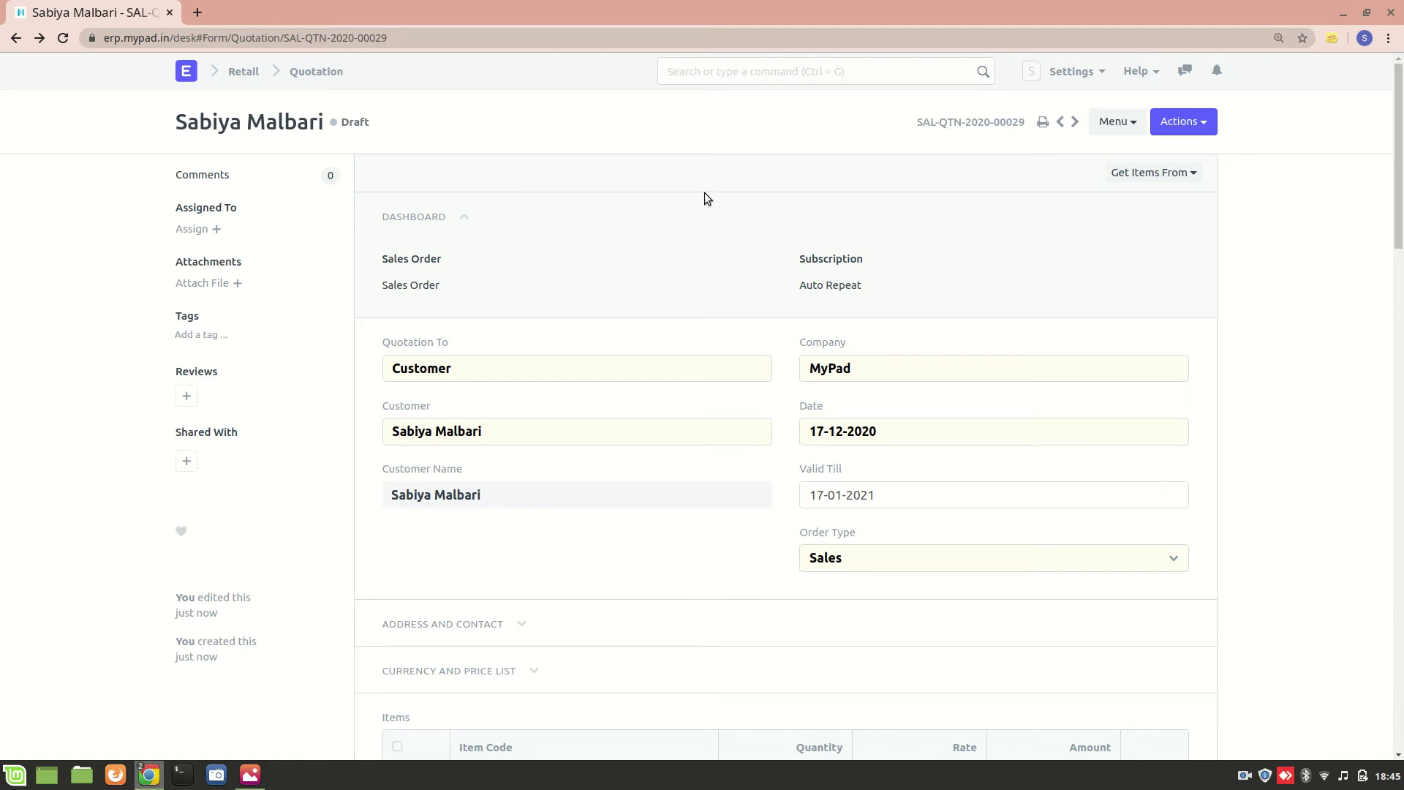
click(1186, 119)
click(1163, 168)
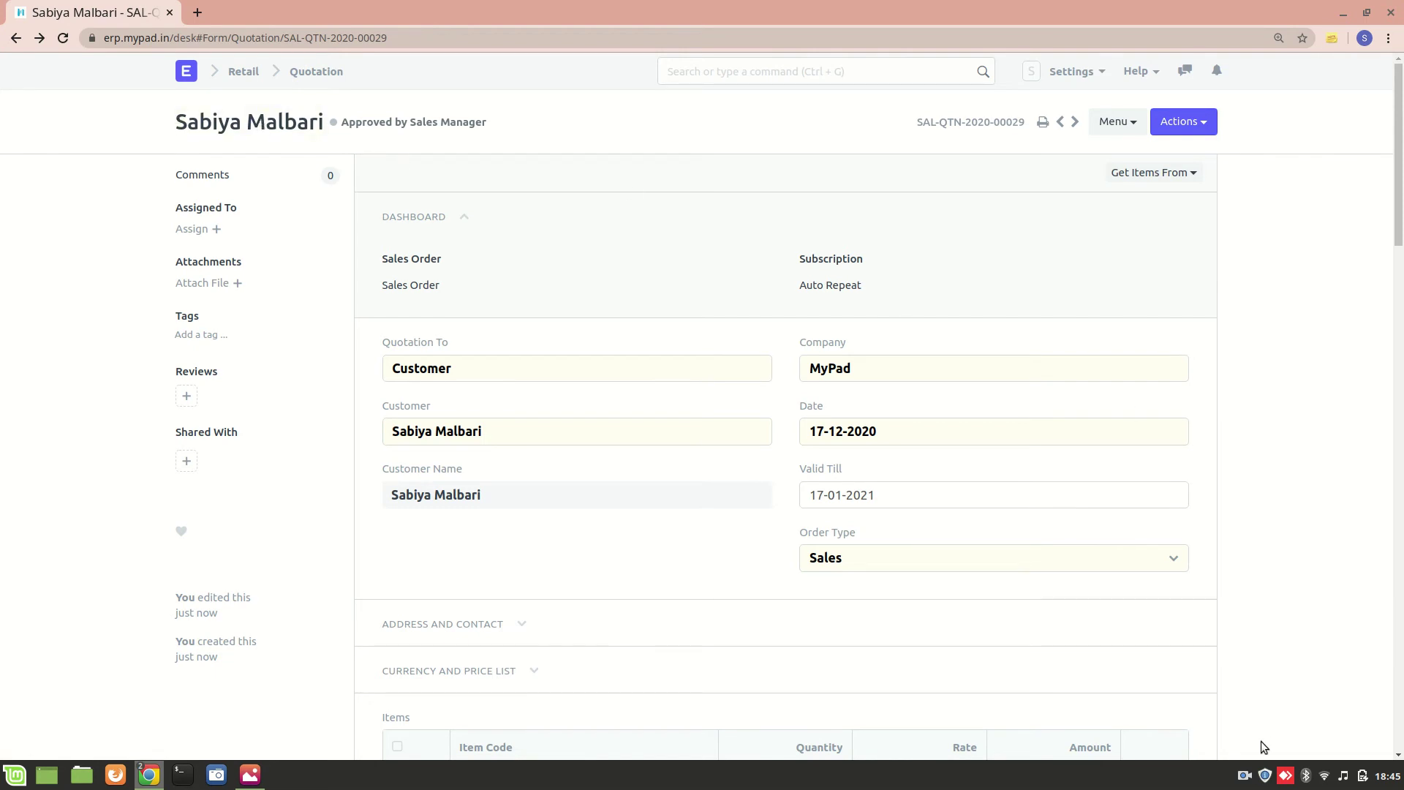
click(1247, 778)
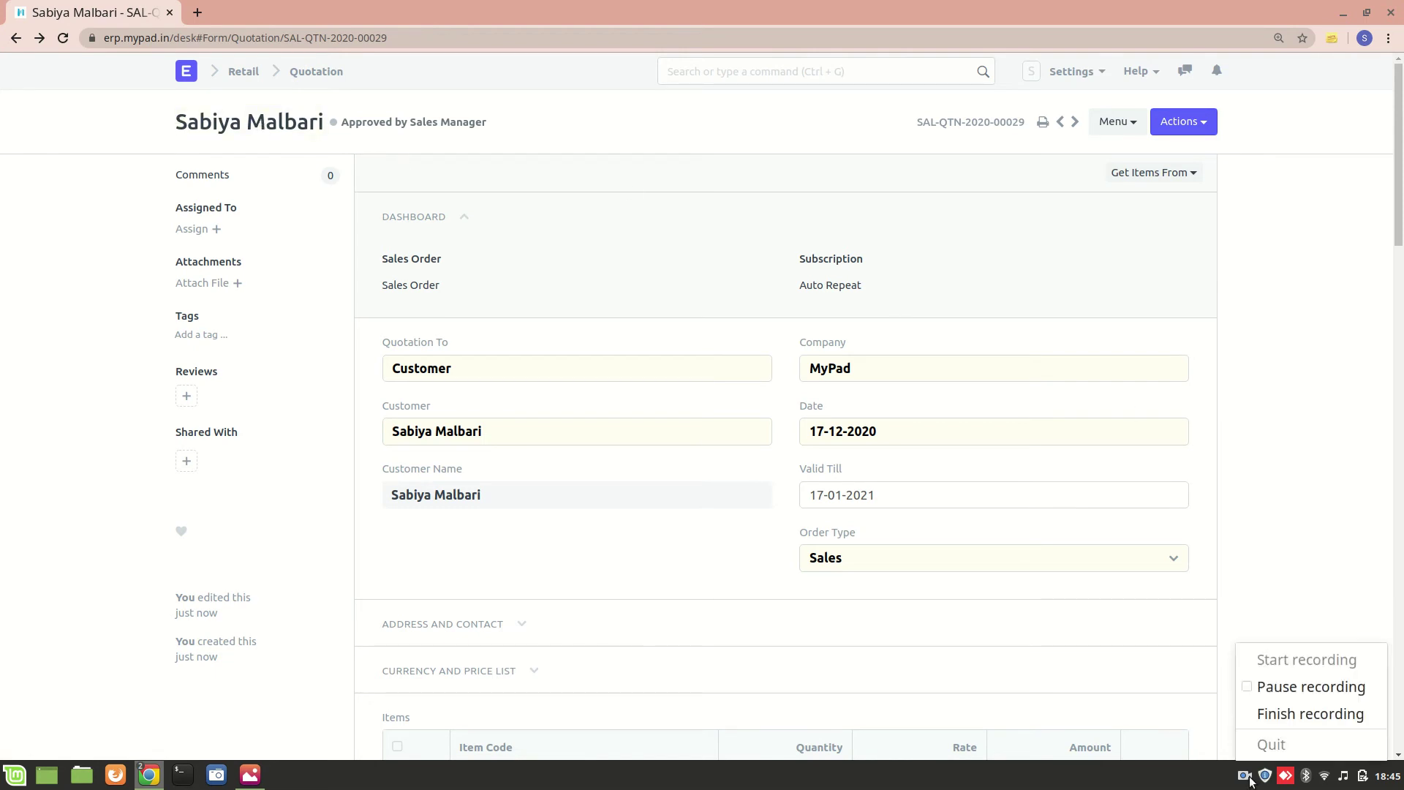
Step: Approve the quotation via the Workflow Action e-mail and its confirmation page, then return to ERPNext
click(1249, 685)
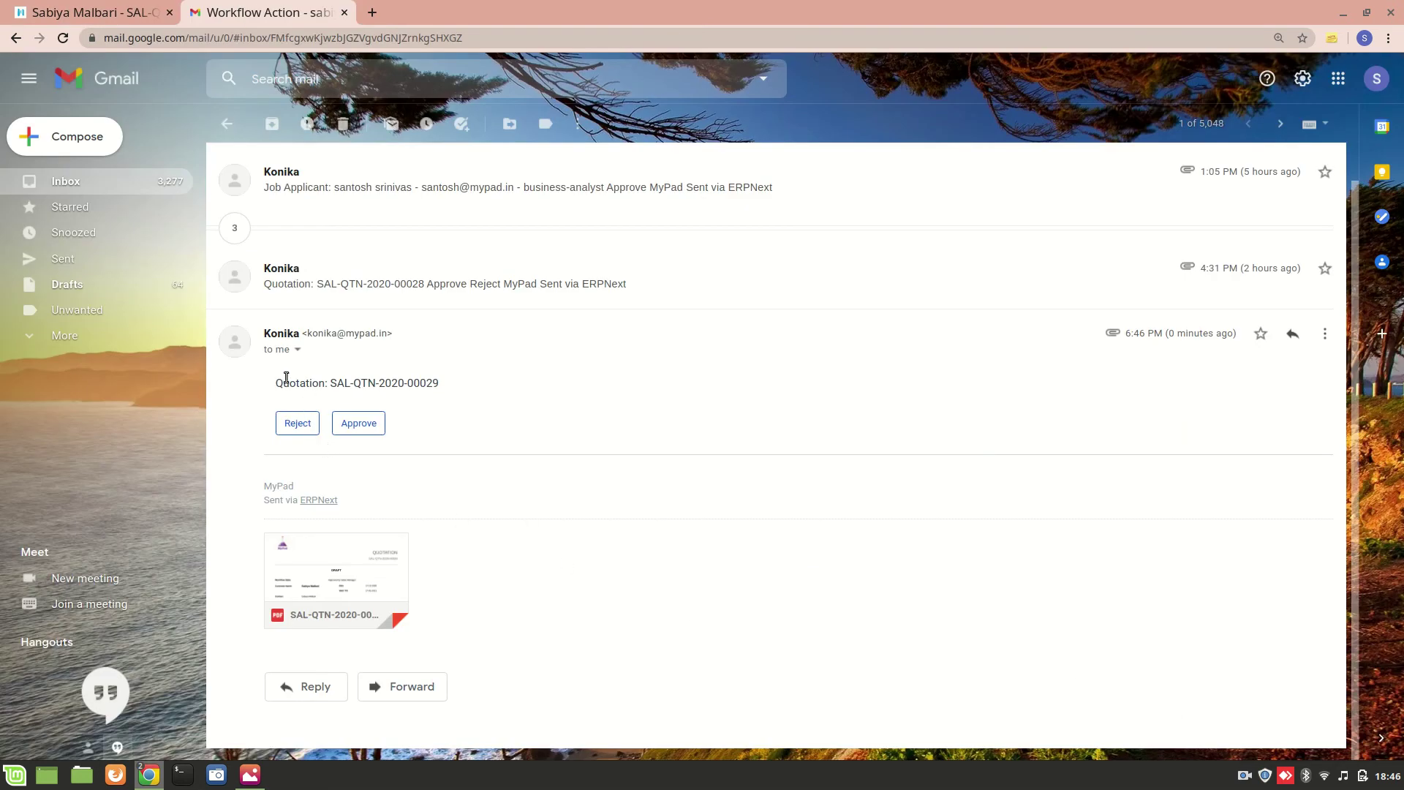
scroll(455, 379, up, 1)
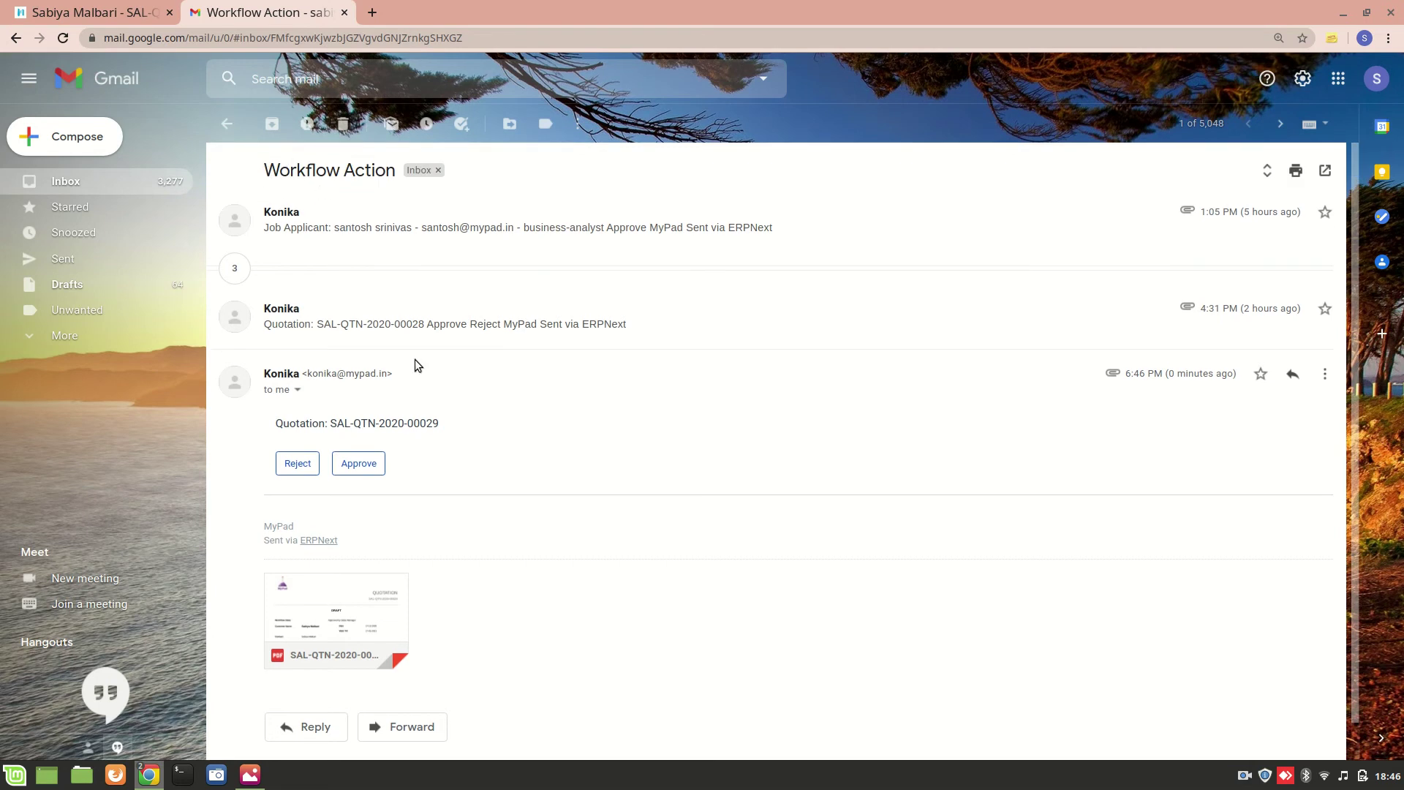
scroll(415, 358, down, 1)
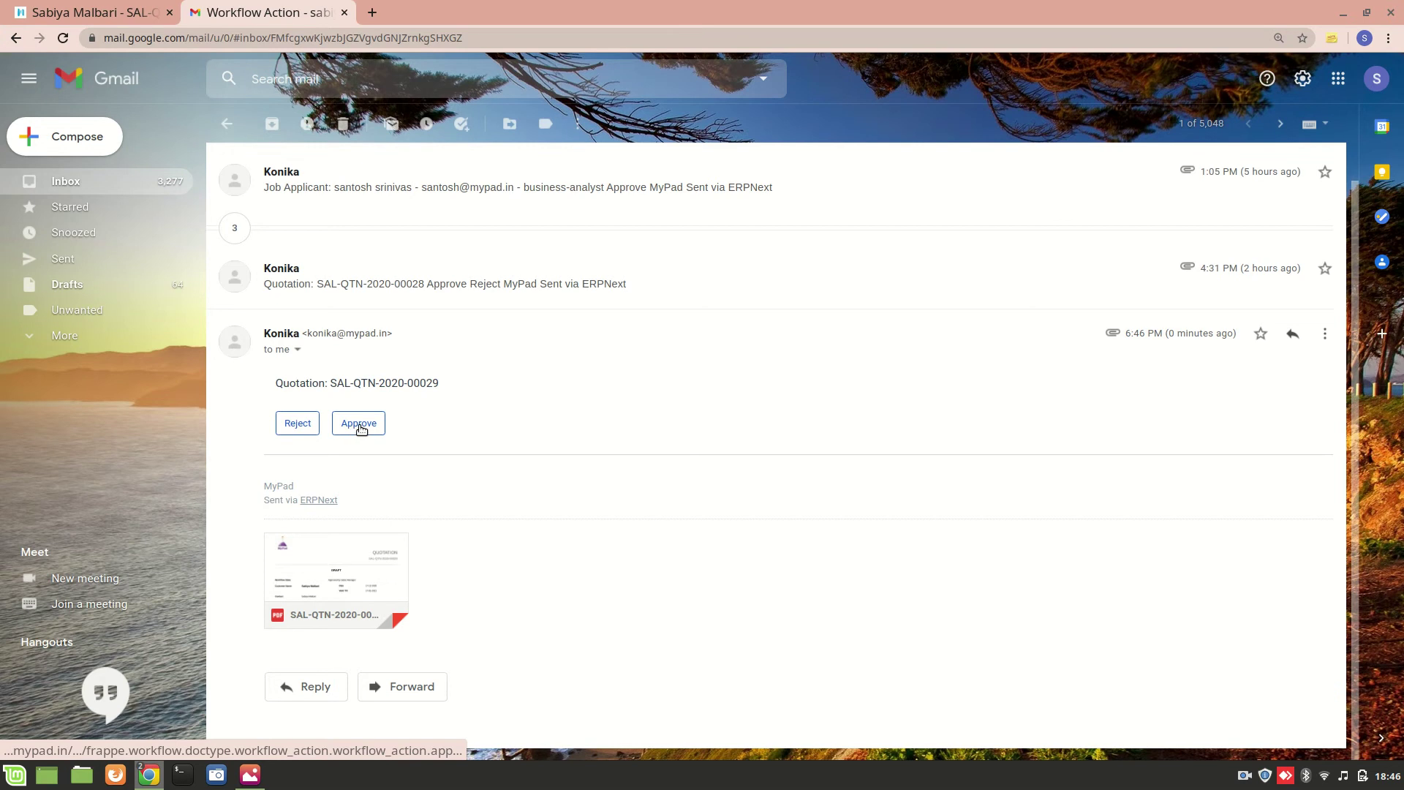
click(366, 426)
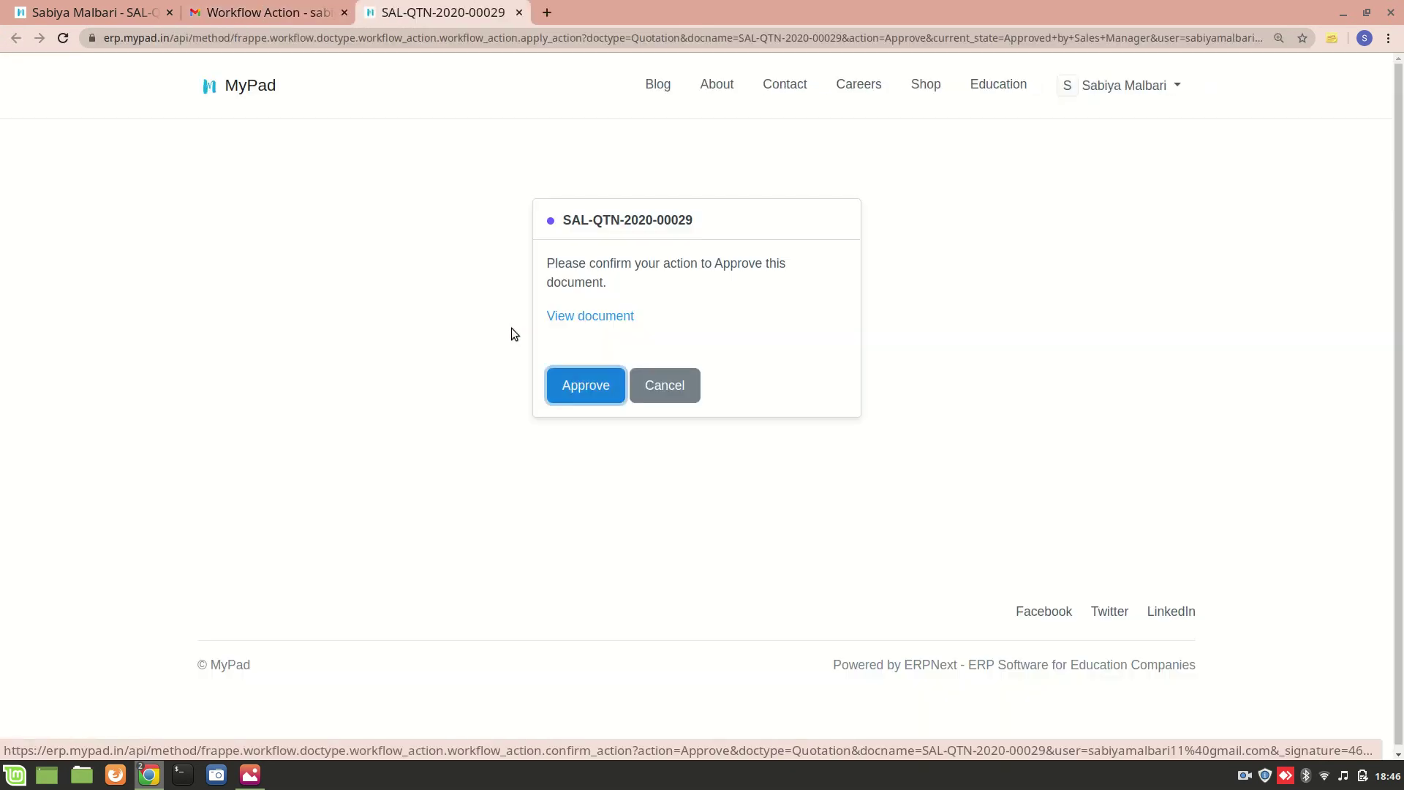
click(587, 388)
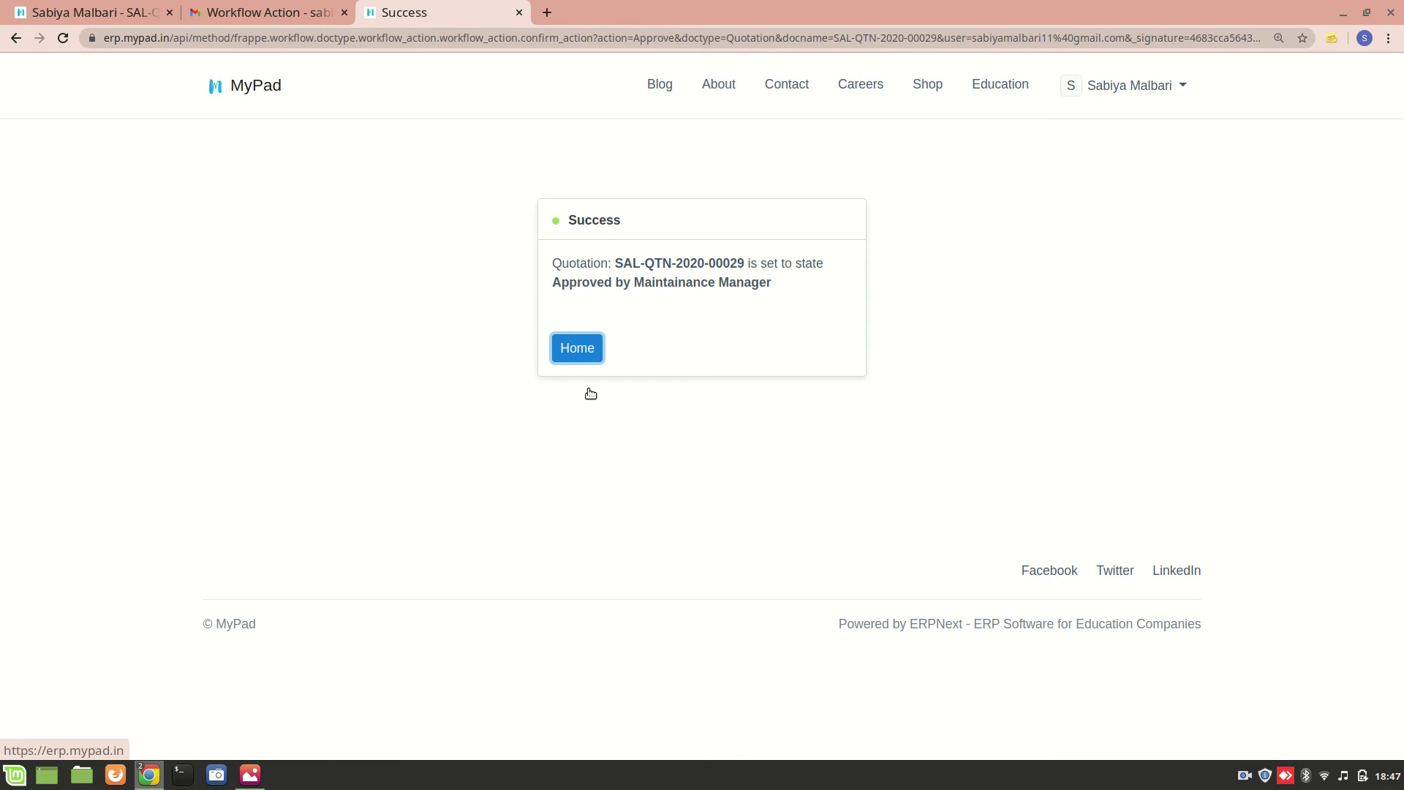
click(103, 19)
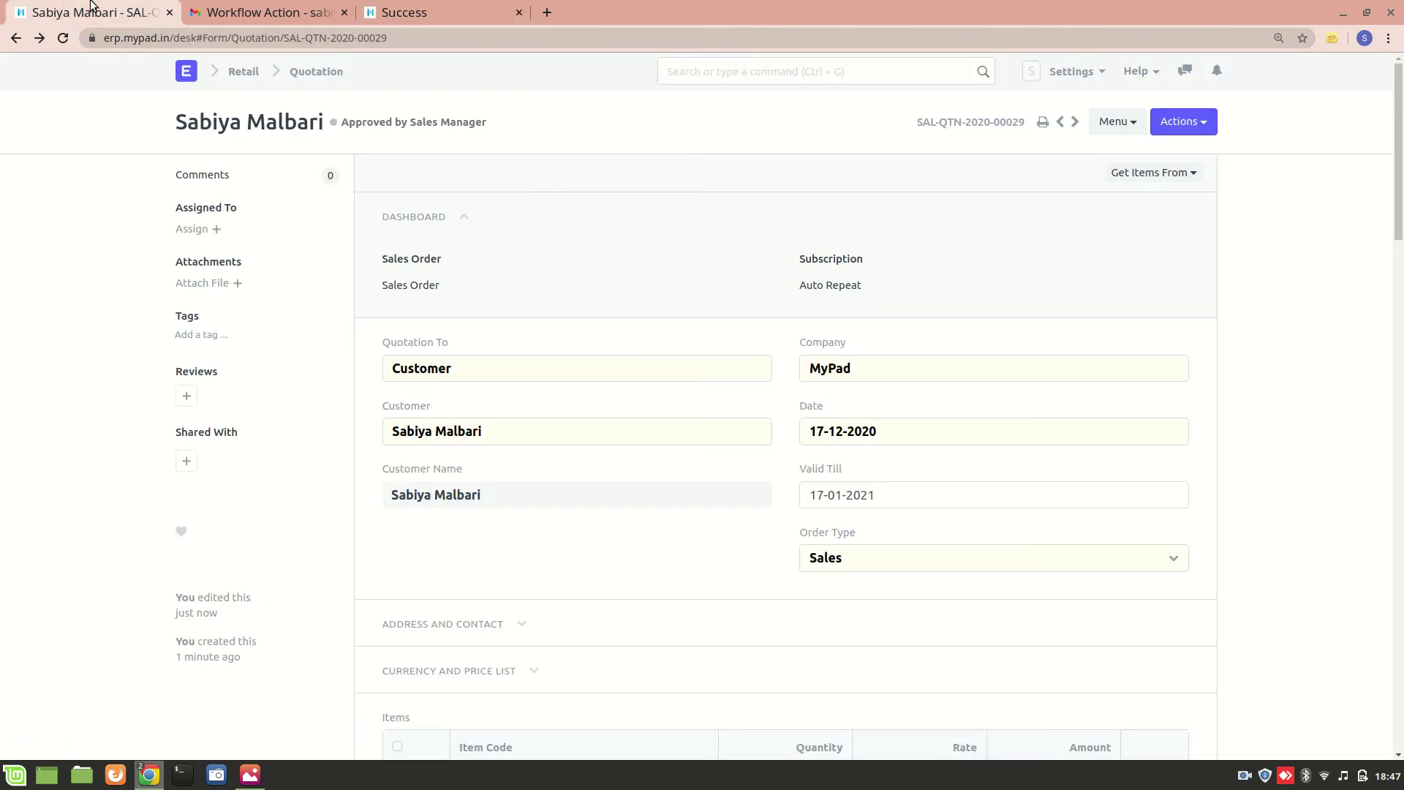
Step: Reload the quotation to check its Approved by Maintainance Manager status and Iphone 11 pro item
click(63, 41)
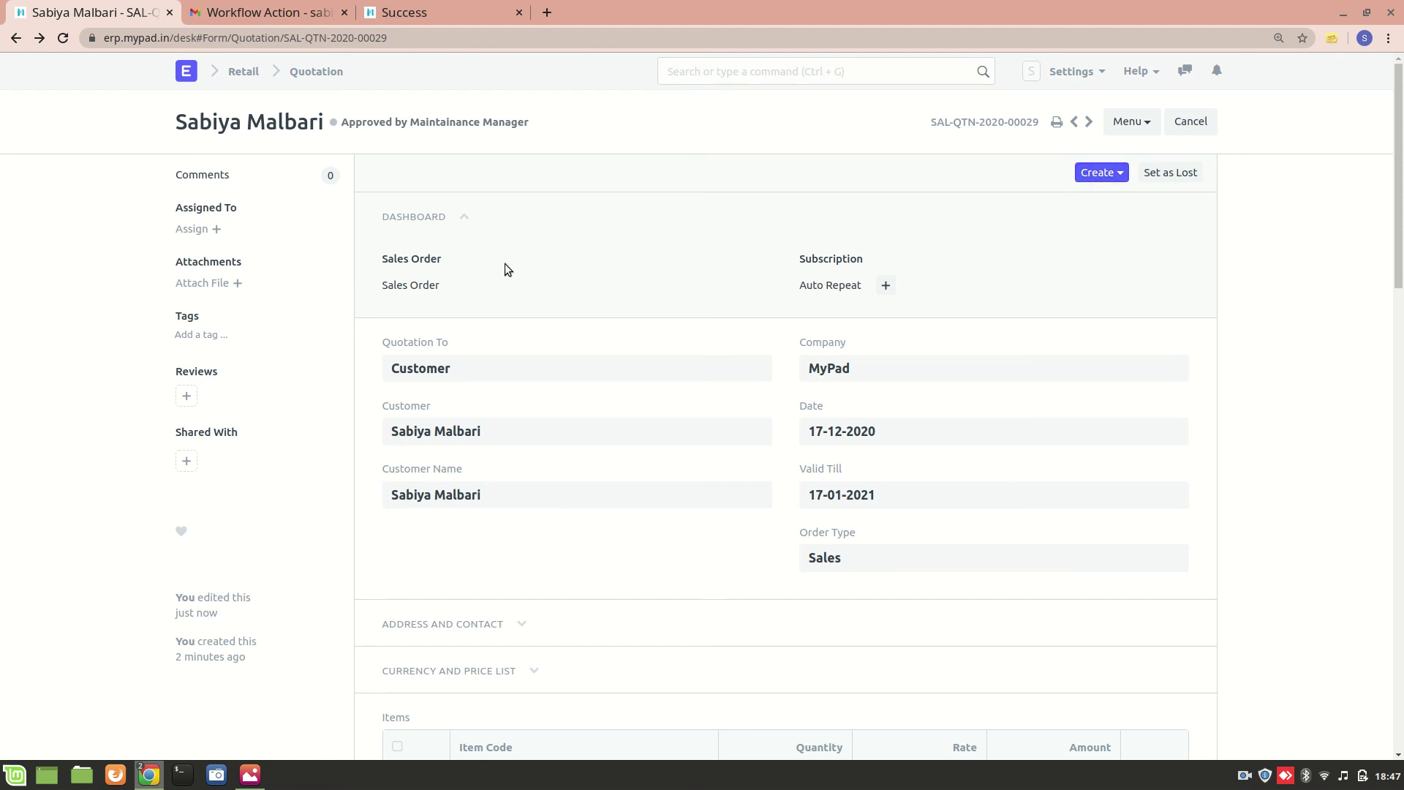
scroll(493, 368, down, 6)
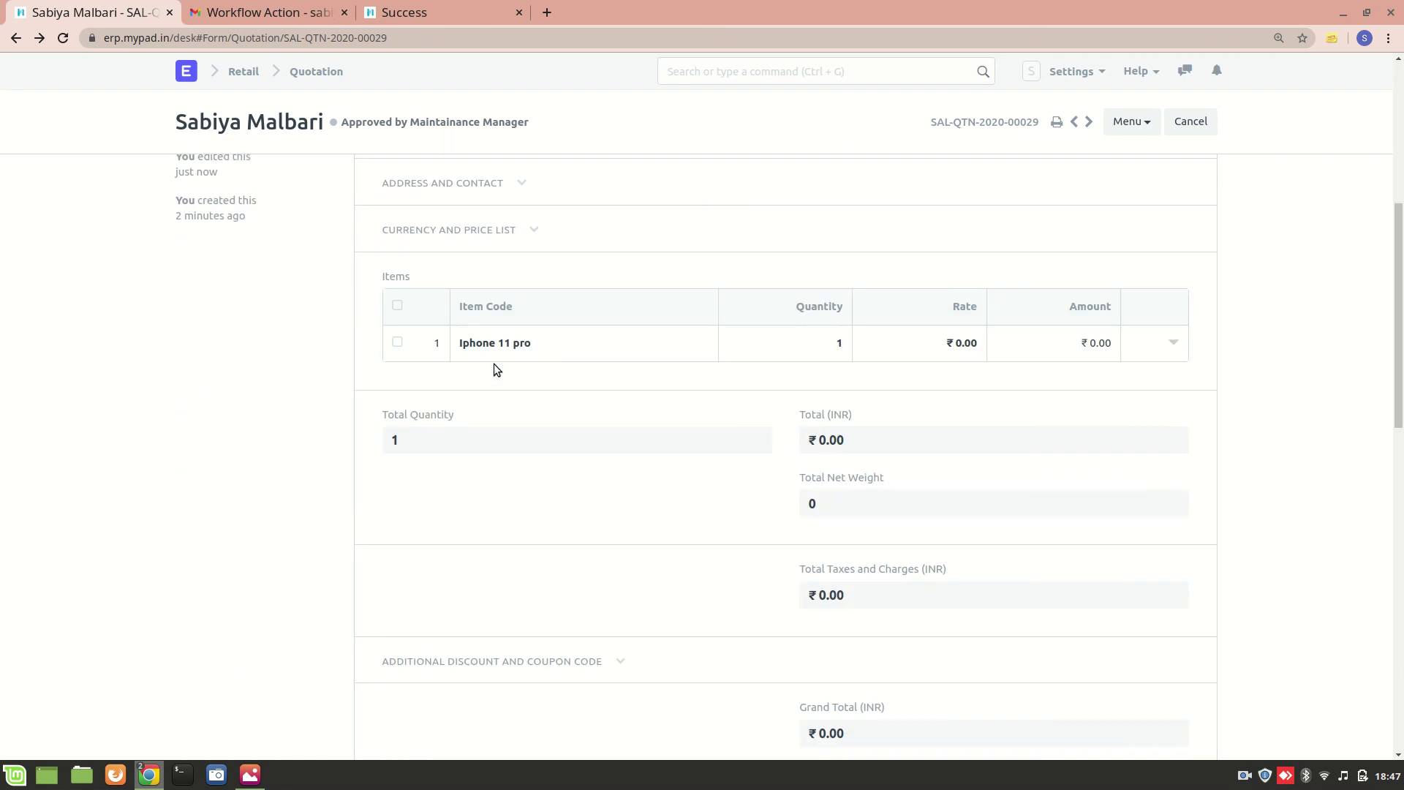
scroll(494, 369, up, 3)
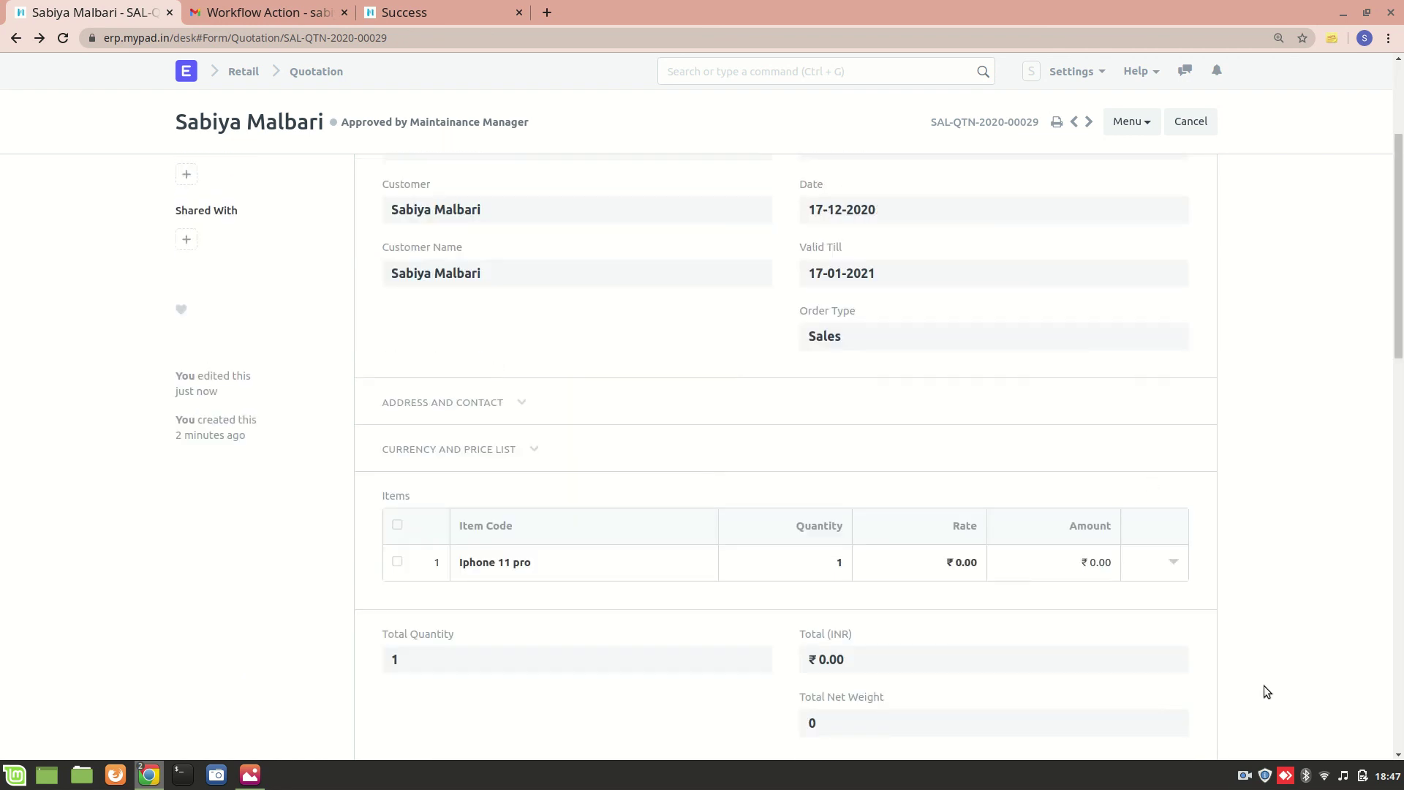